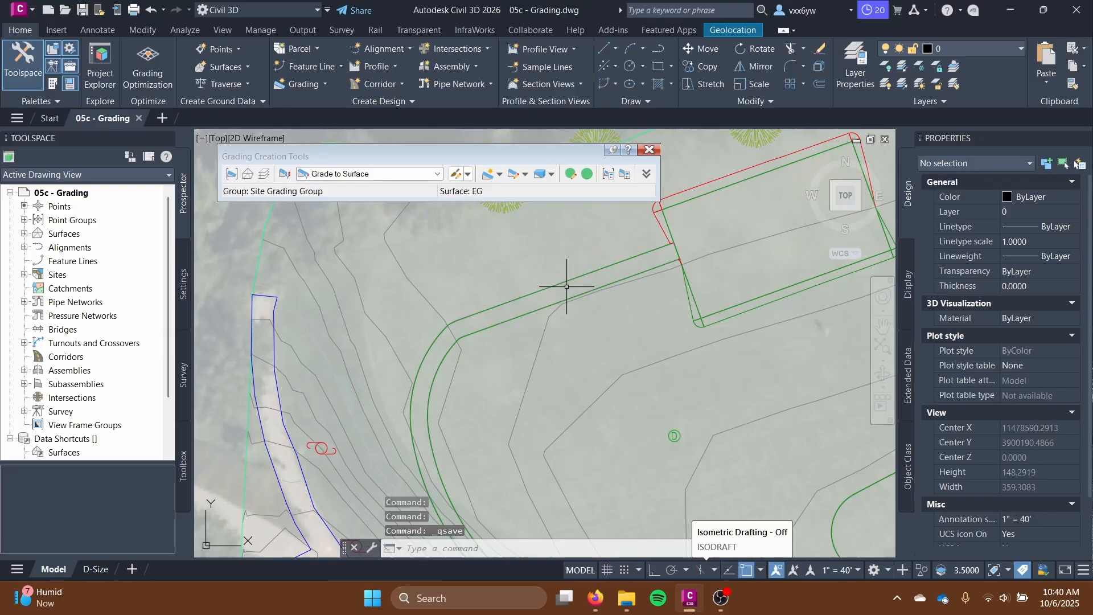
# - Start Create Grading on the path's feature line and weed its vertices using 0.5000 angle, 0.20% grade, 25.00' length and 0.10' 3D distance
pyautogui.scroll(3, 553, 287)
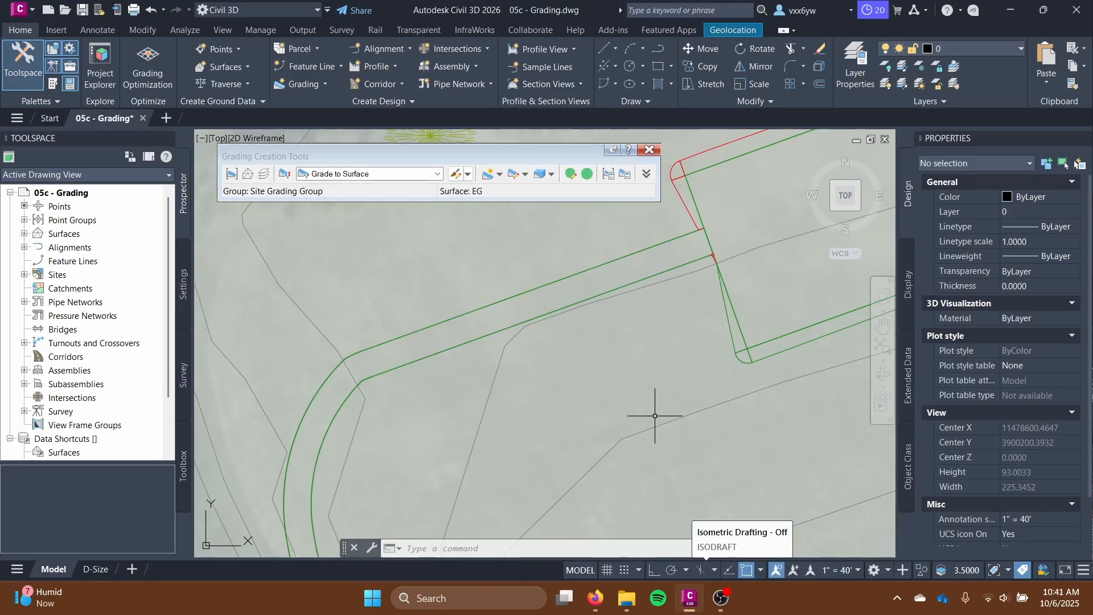
pyautogui.moveTo(624, 299); pyautogui.dragTo(602, 379, button='middle')
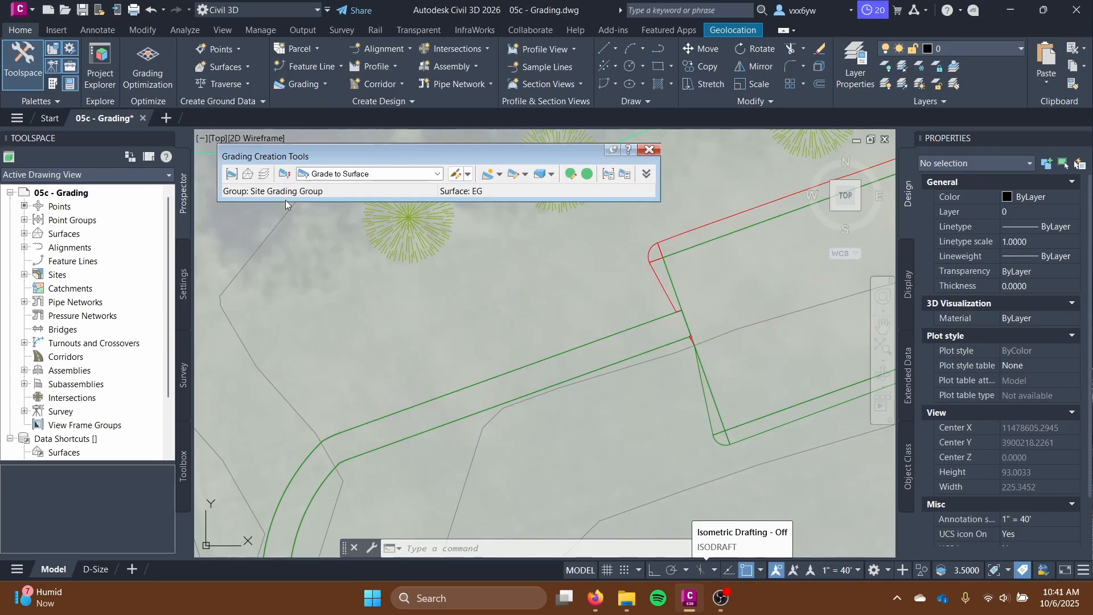
pyautogui.scroll(4, 660, 335)
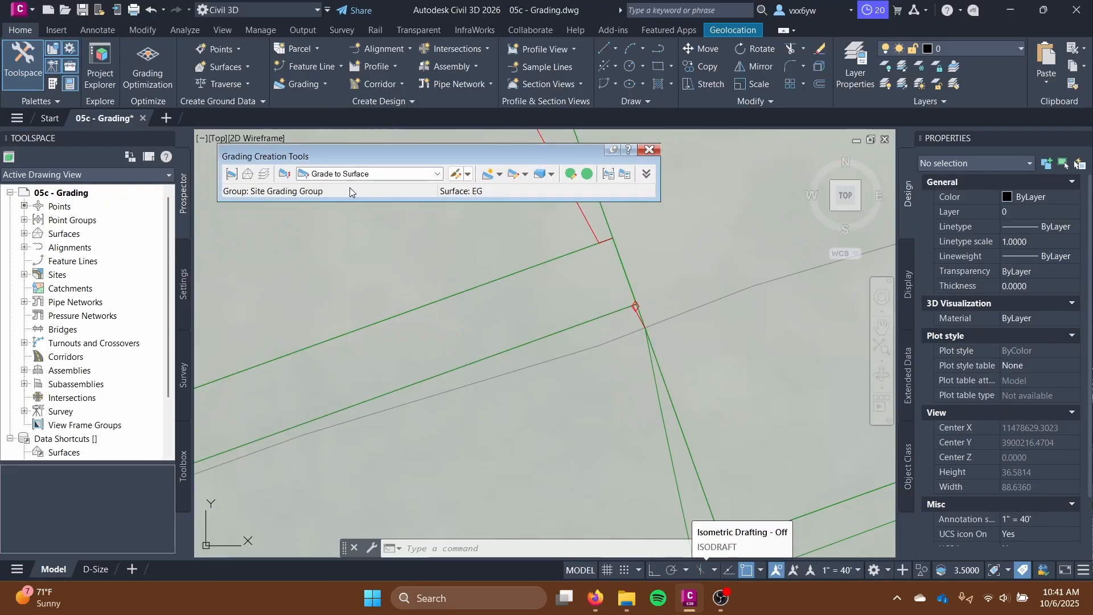
pyautogui.click(500, 175)
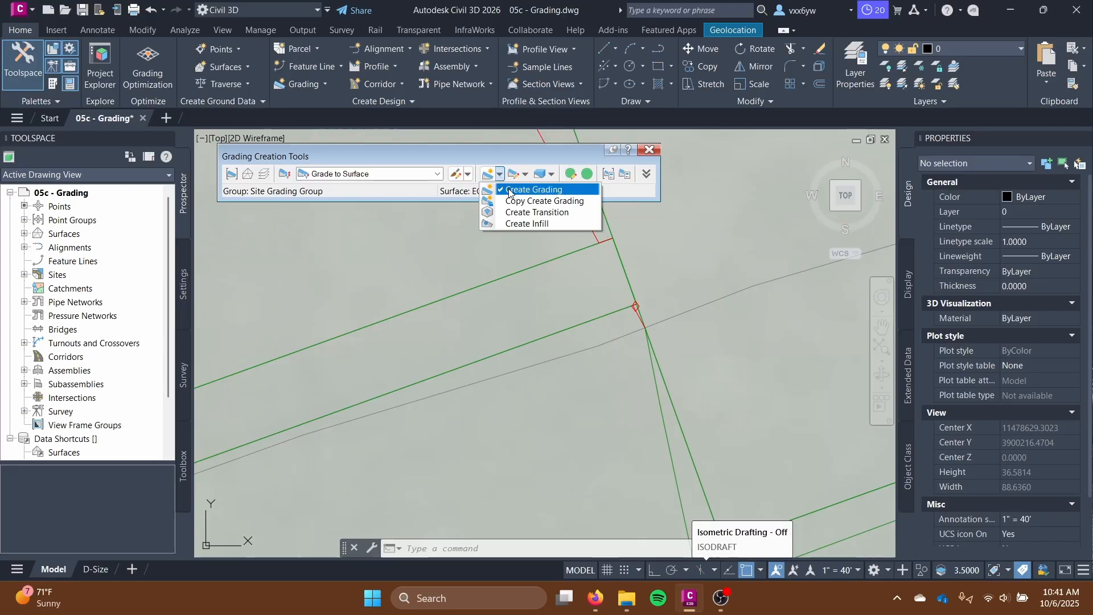
pyautogui.click(509, 194)
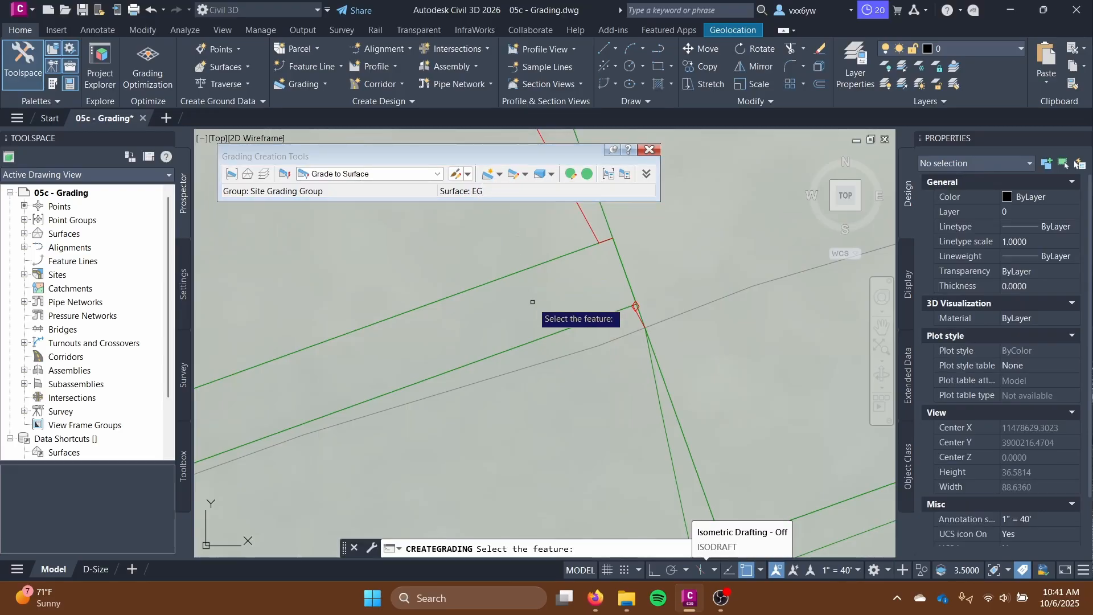
pyautogui.moveTo(535, 297); pyautogui.dragTo(612, 303, button='middle')
pyautogui.click(583, 353)
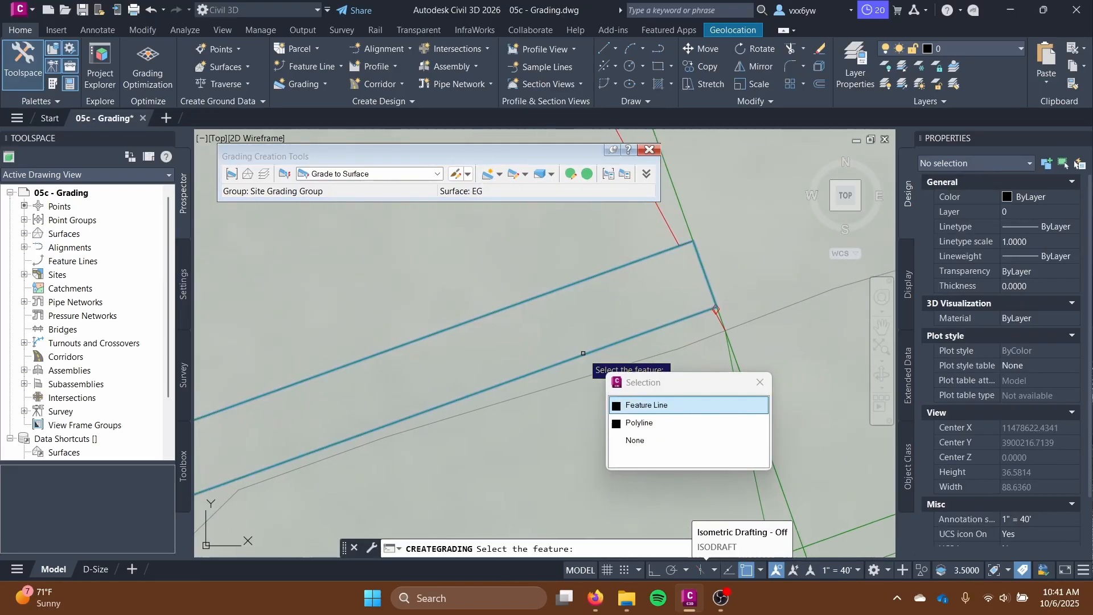
pyautogui.click(627, 401)
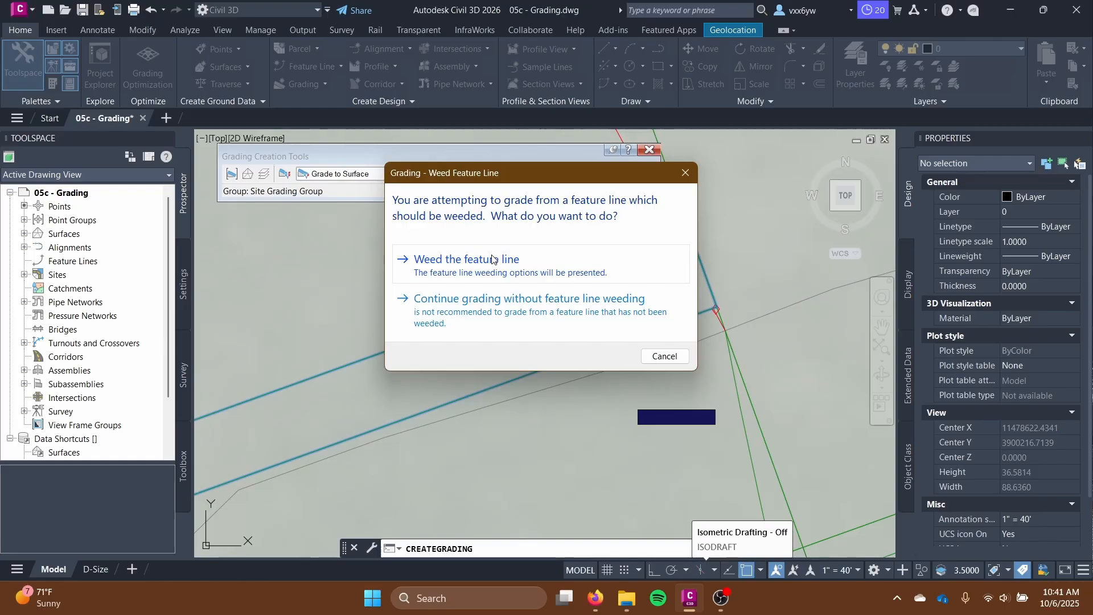
pyautogui.click(493, 259)
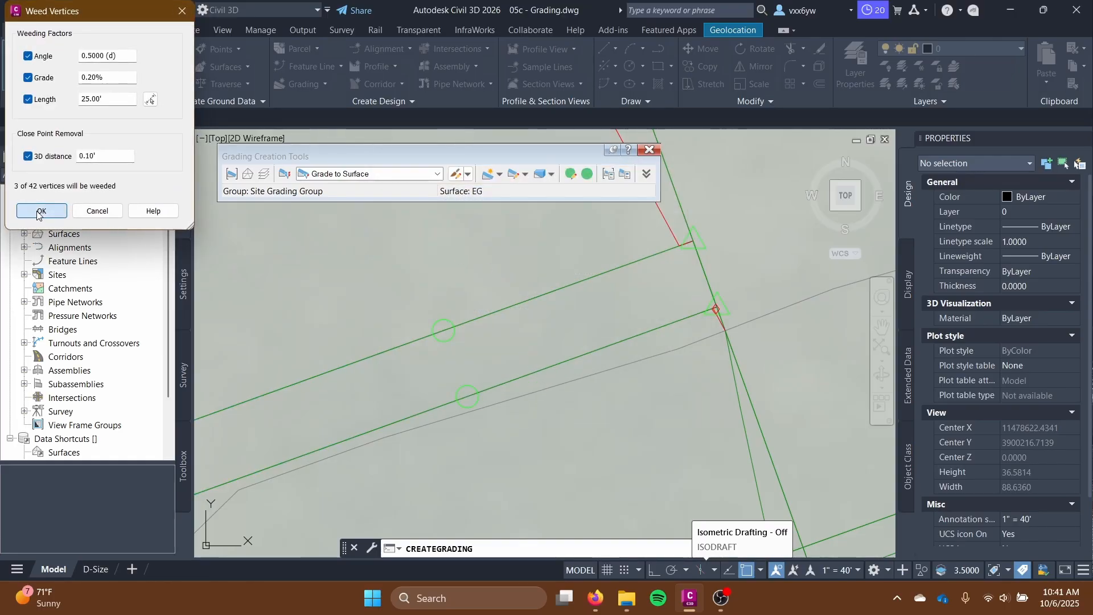
pyautogui.click(40, 211)
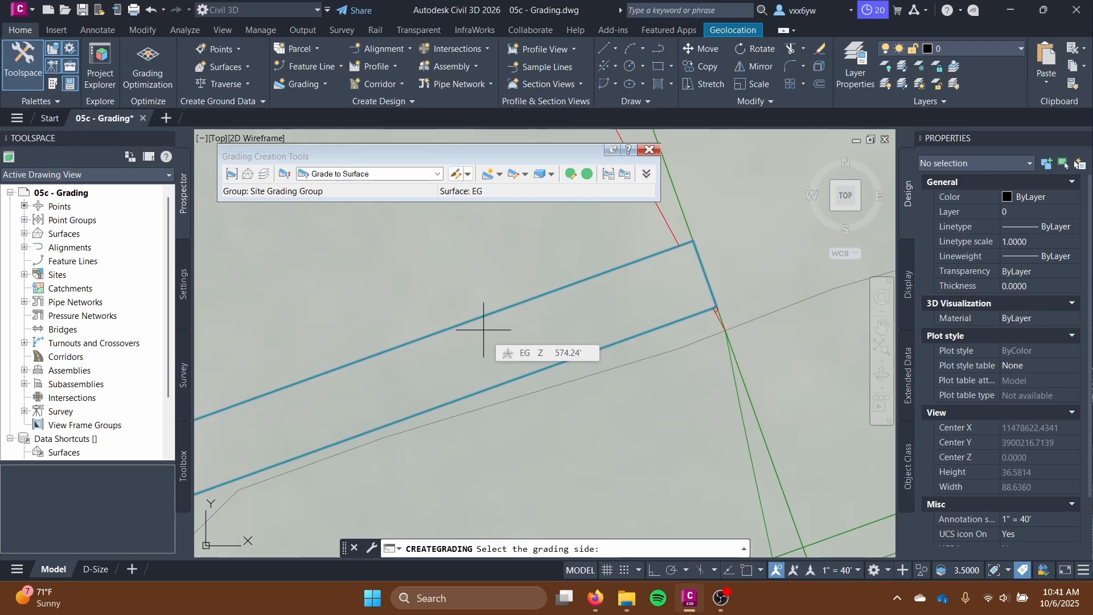
pyautogui.scroll(2, 557, 336)
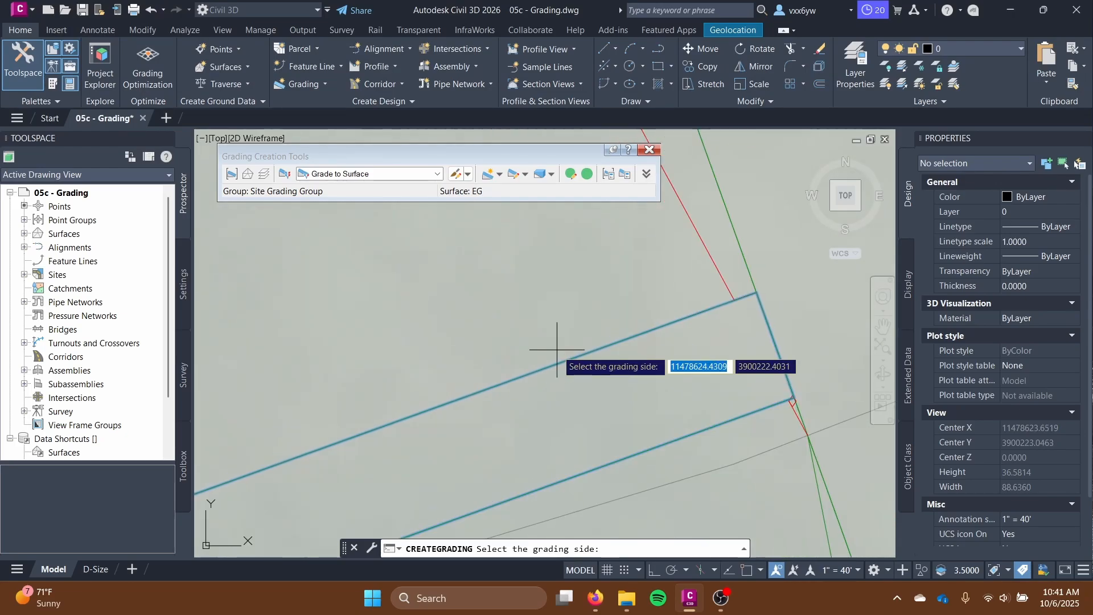
pyautogui.scroll(-2, 598, 313)
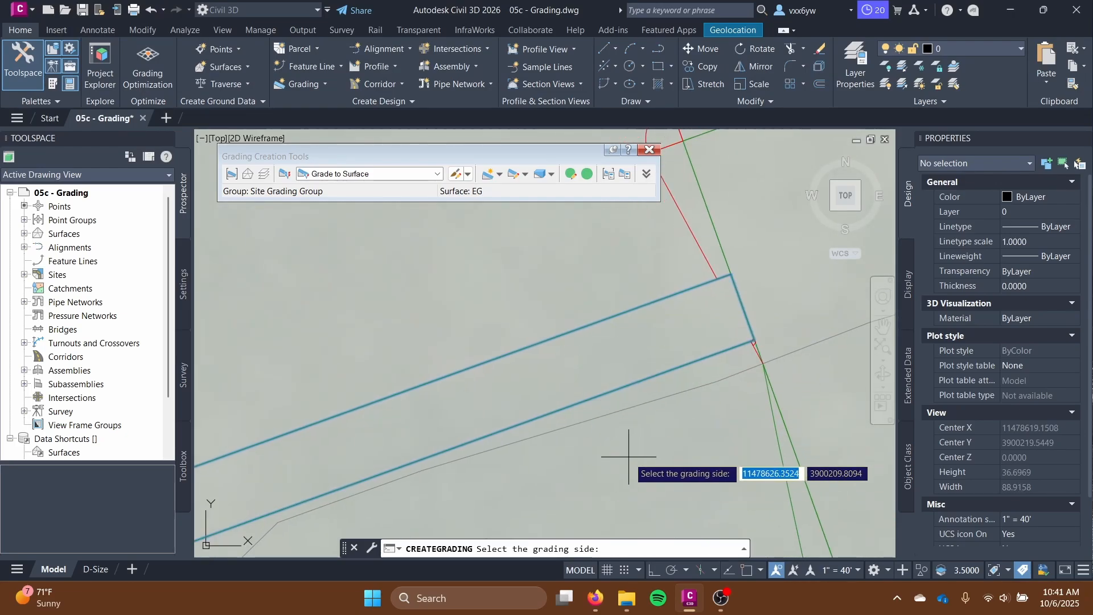
pyautogui.click(628, 456)
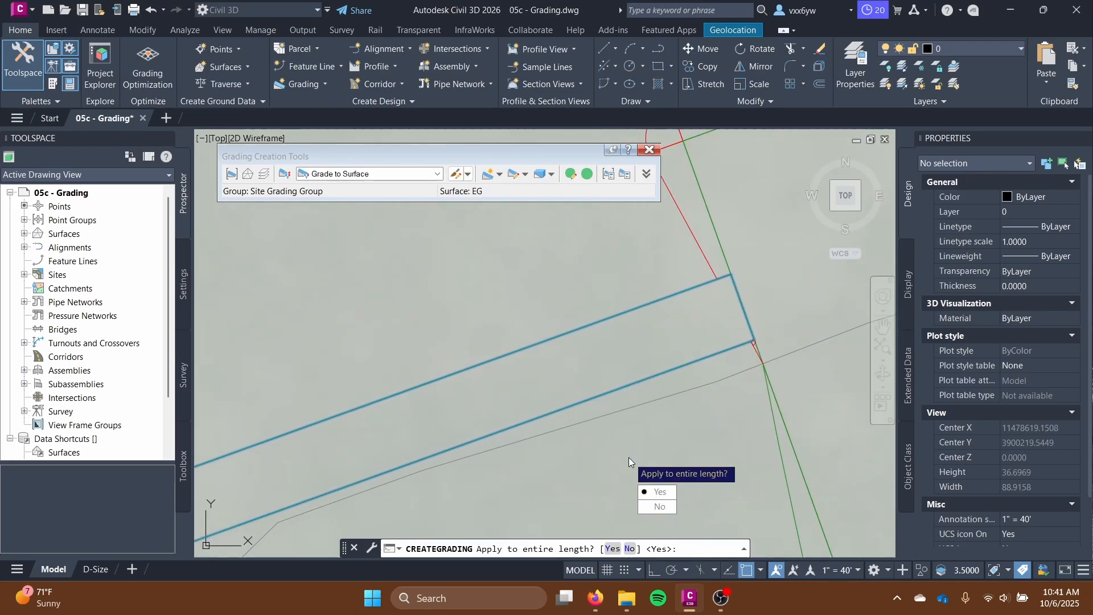
pyautogui.click(656, 490)
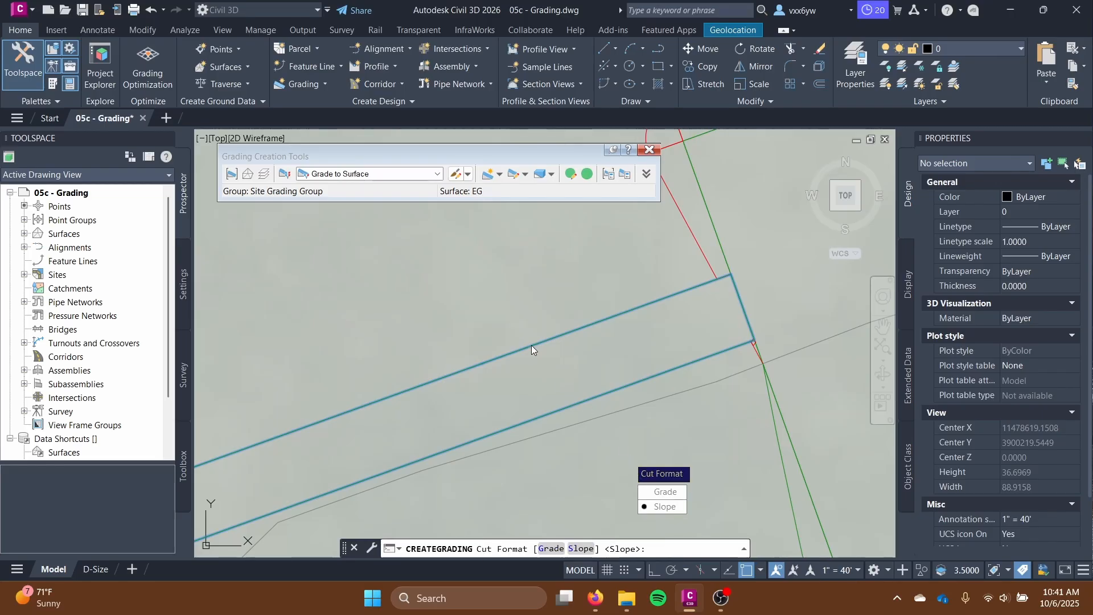
pyautogui.press('Escape')
# - Restart Create Grading on the path's feature line, choosing the outer side and not applying it to the entire length
pyautogui.click(500, 176)
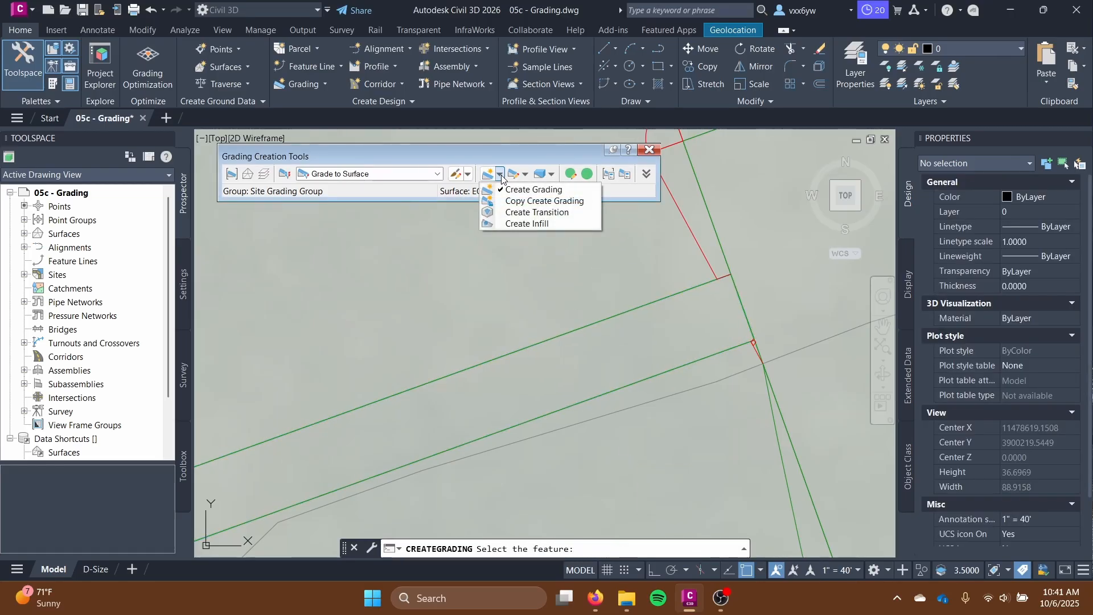
pyautogui.click(492, 175)
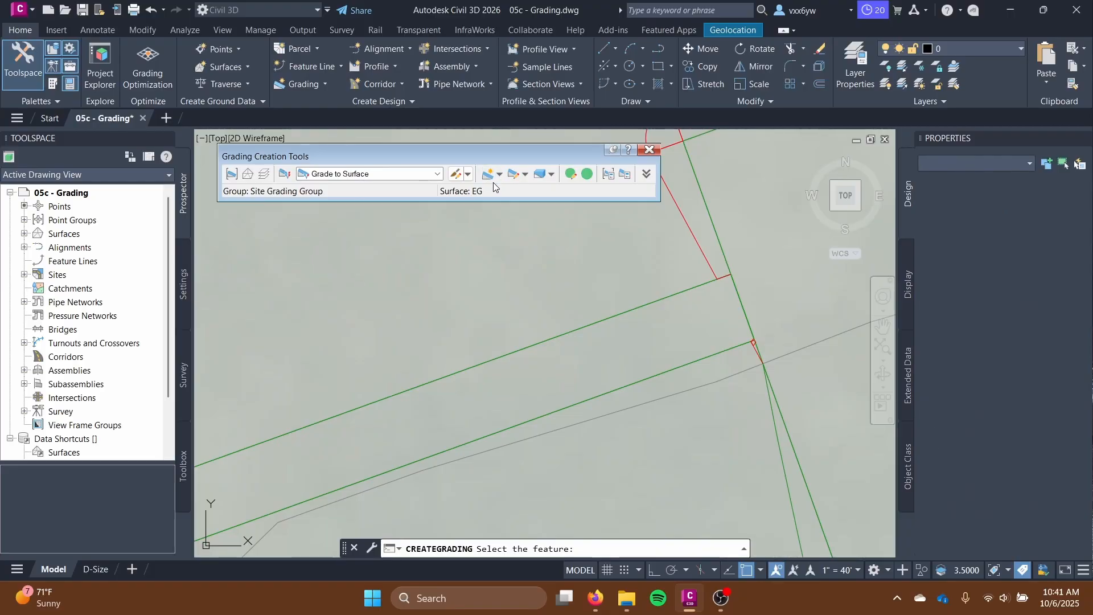
pyautogui.click(500, 174)
pyautogui.click(508, 194)
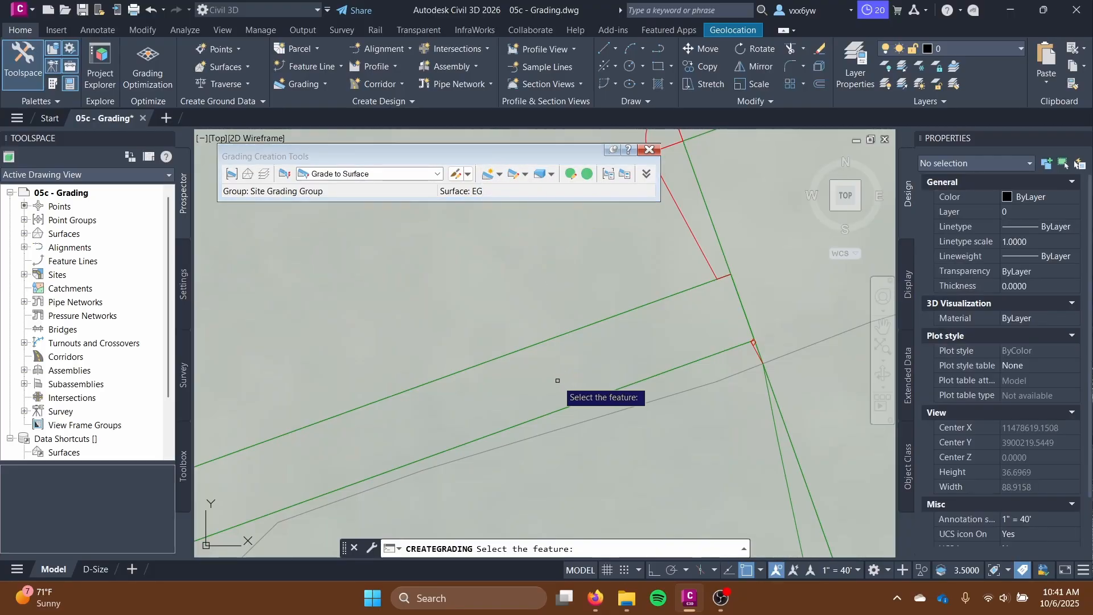
pyautogui.click(533, 346)
pyautogui.click(569, 399)
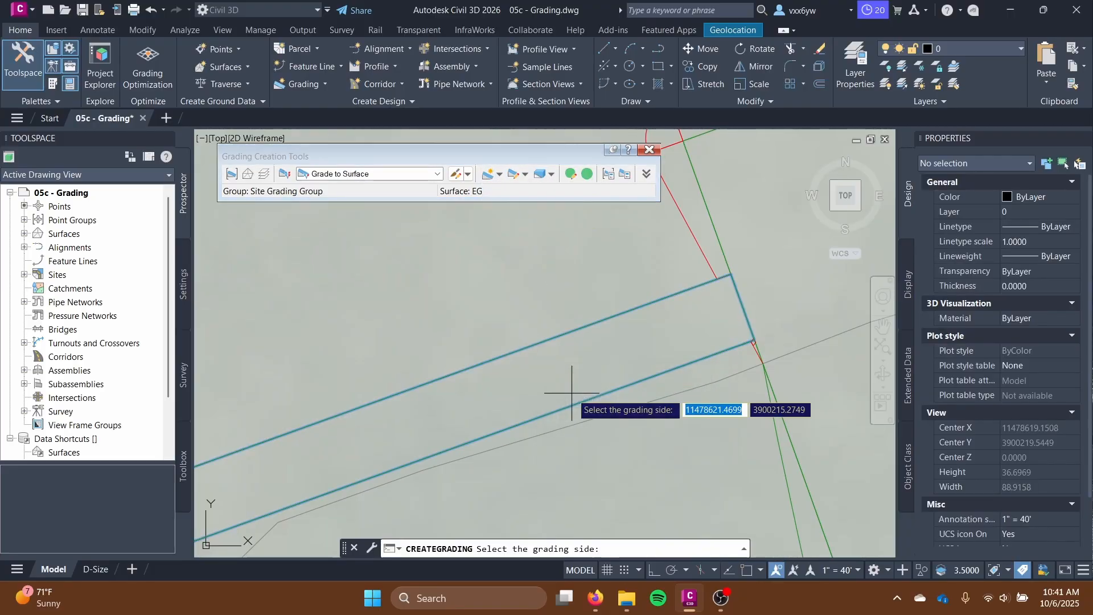
pyautogui.click(526, 273)
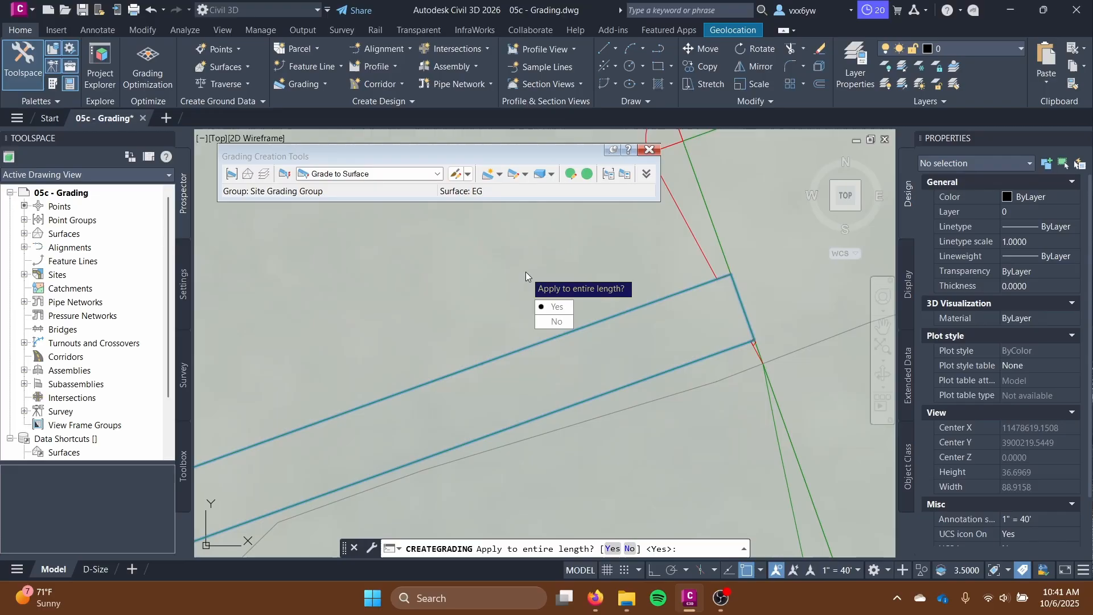
pyautogui.click(553, 322)
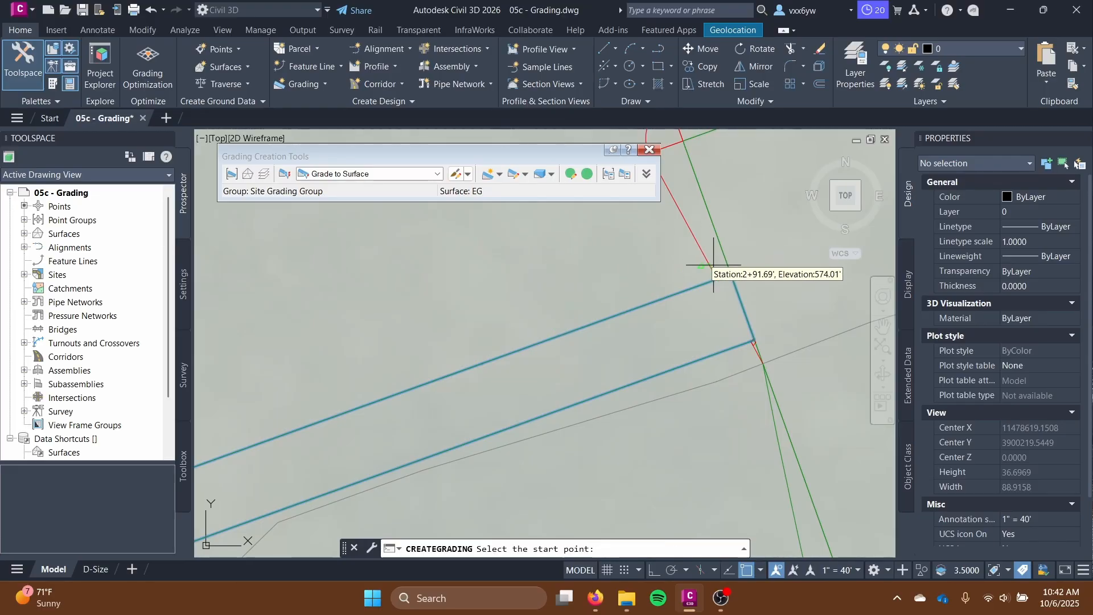
# - Set the grading range from the path end's upper corner at station 2+90.24' around to its lower corner at station 2+84.24'
pyautogui.scroll(2, 726, 278)
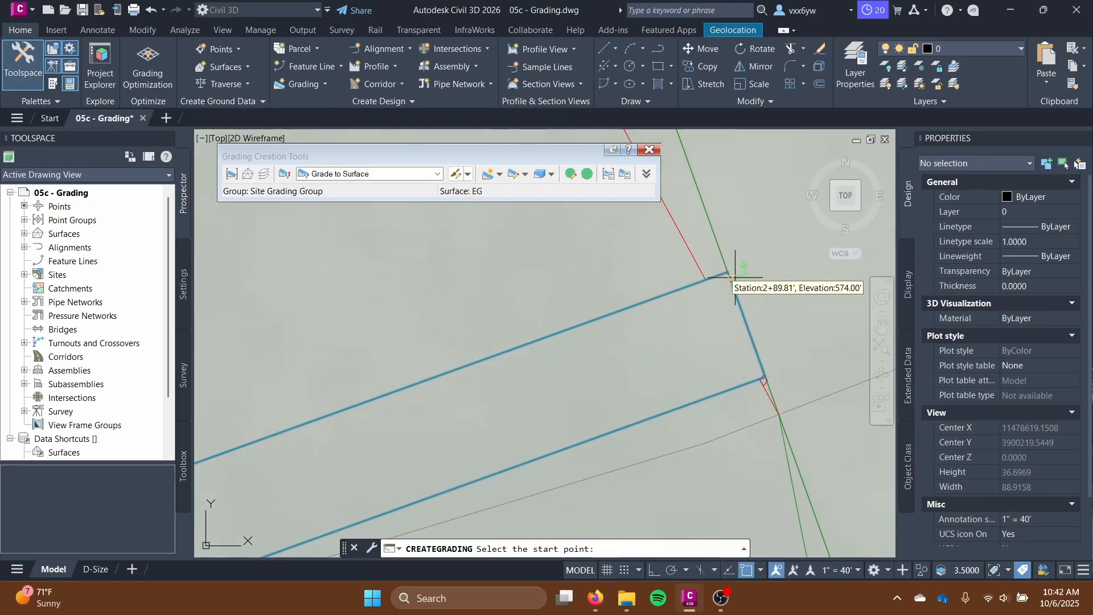
pyautogui.click(726, 272)
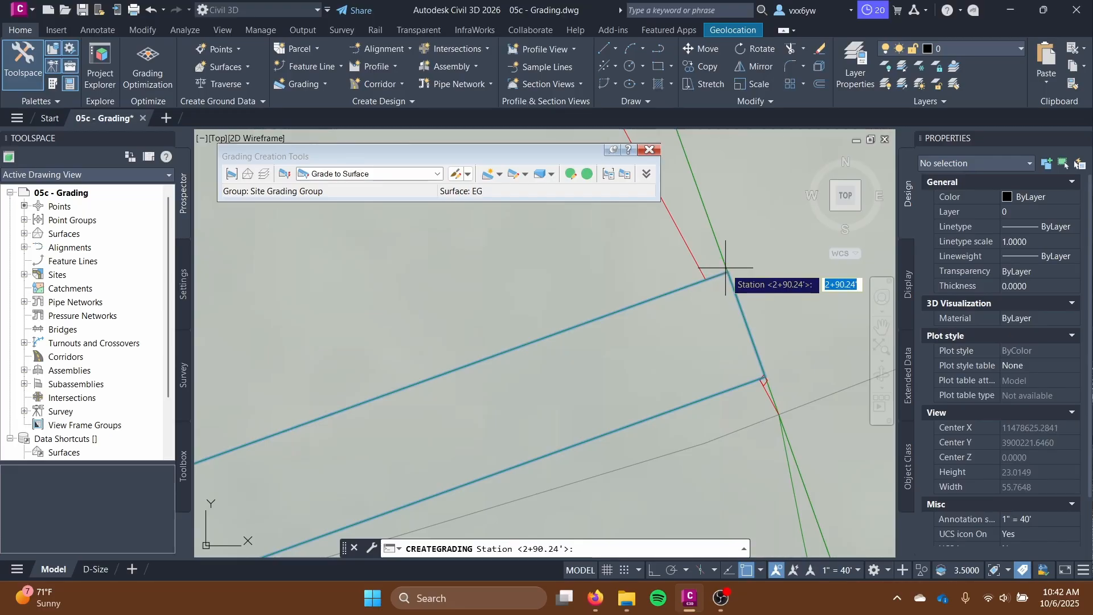
pyautogui.press('Return')
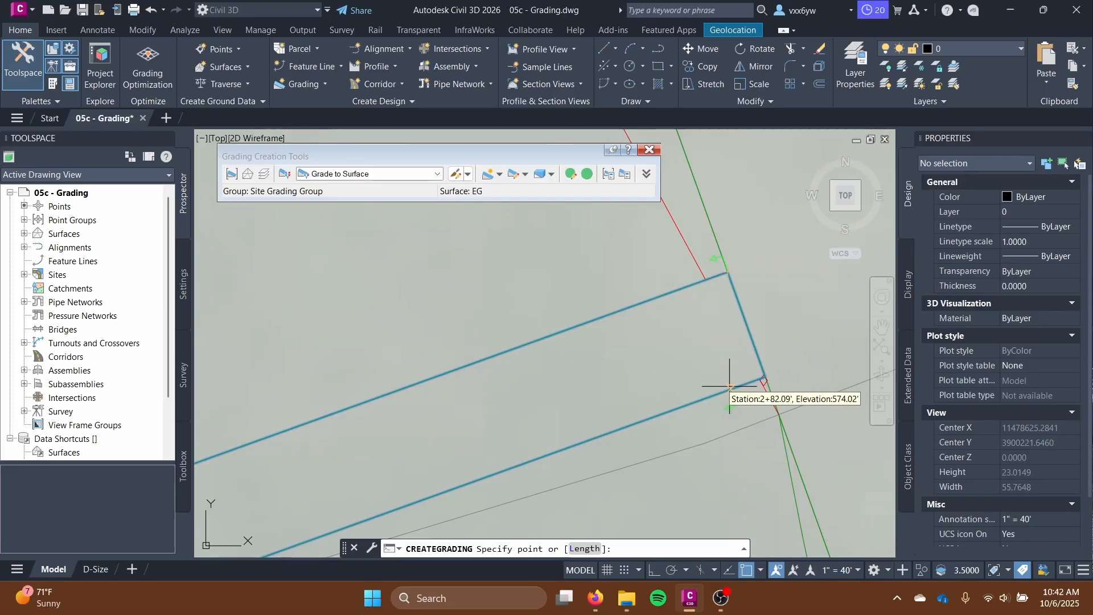
pyautogui.click(762, 380)
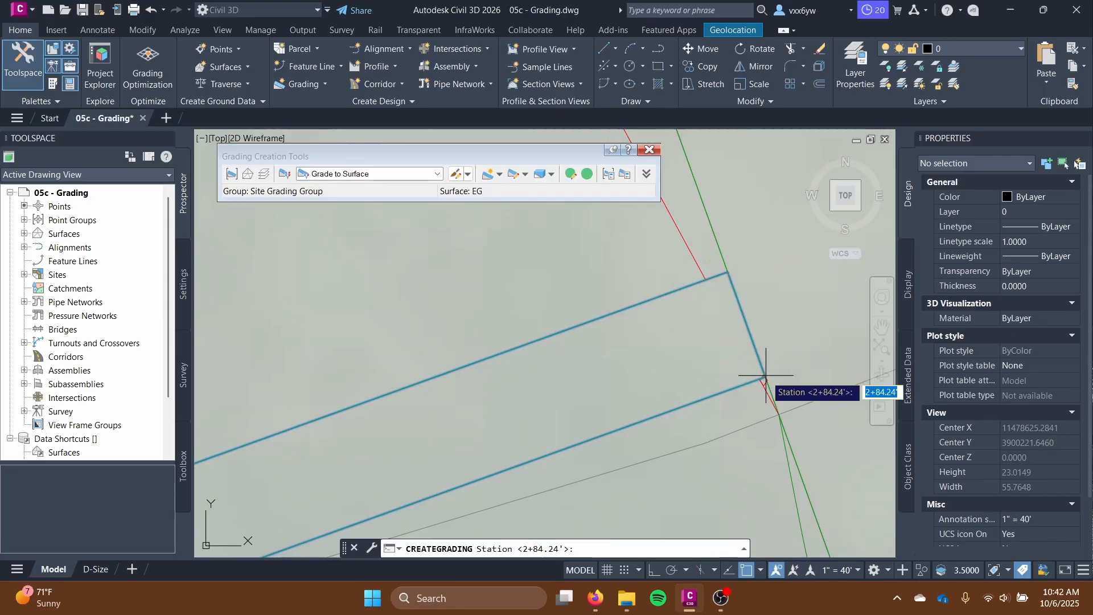
pyautogui.press('Return')
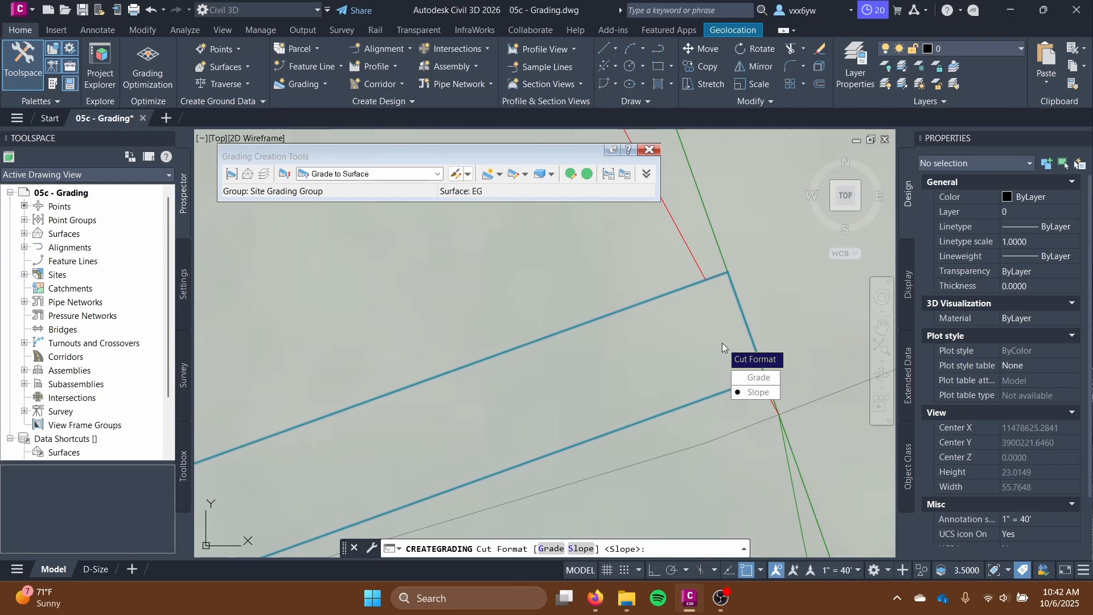
# - Grade the path to the EG surface using slope format with 4.00:1 cut and 4.00:1 fill, and end the command
pyautogui.press('Return')
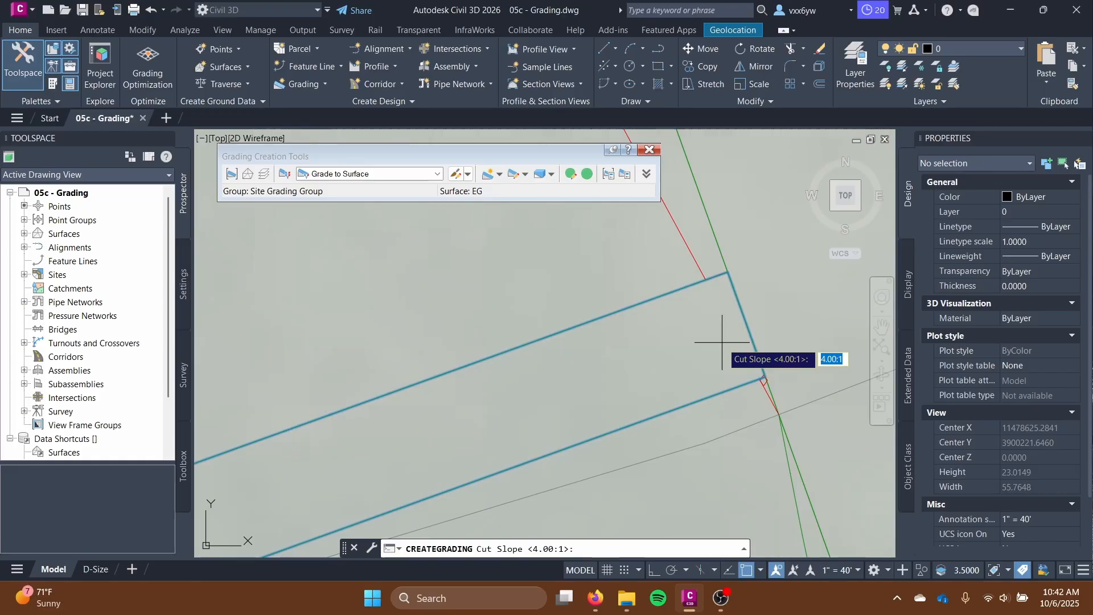
pyautogui.press('Return')
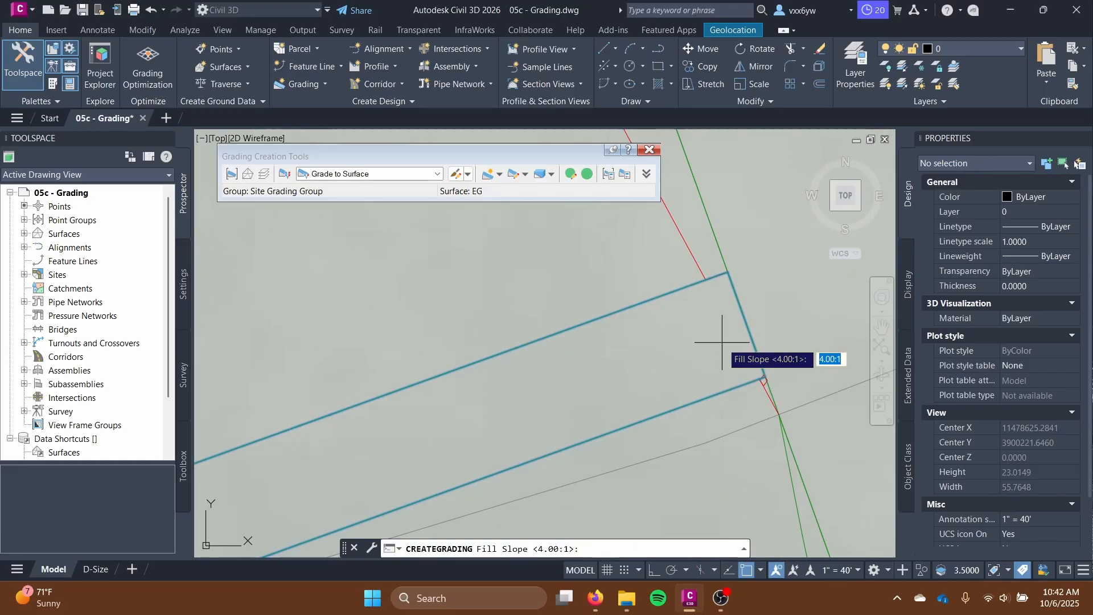
pyautogui.press('Return')
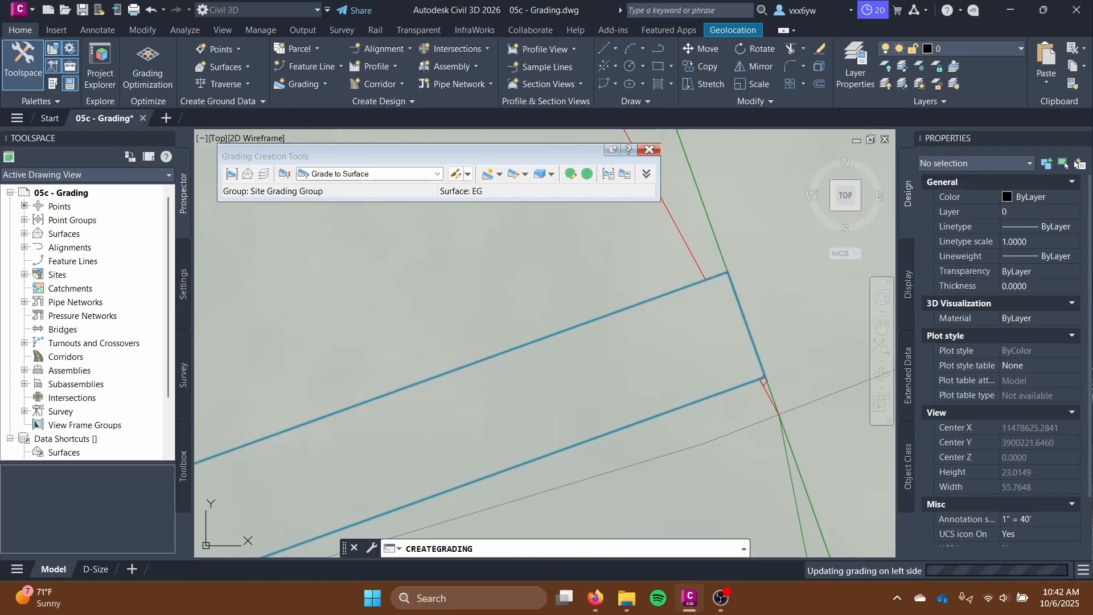
pyautogui.scroll(-1, 689, 352)
pyautogui.scroll(1, 689, 342)
pyautogui.moveTo(691, 305); pyautogui.dragTo(591, 326, button='middle')
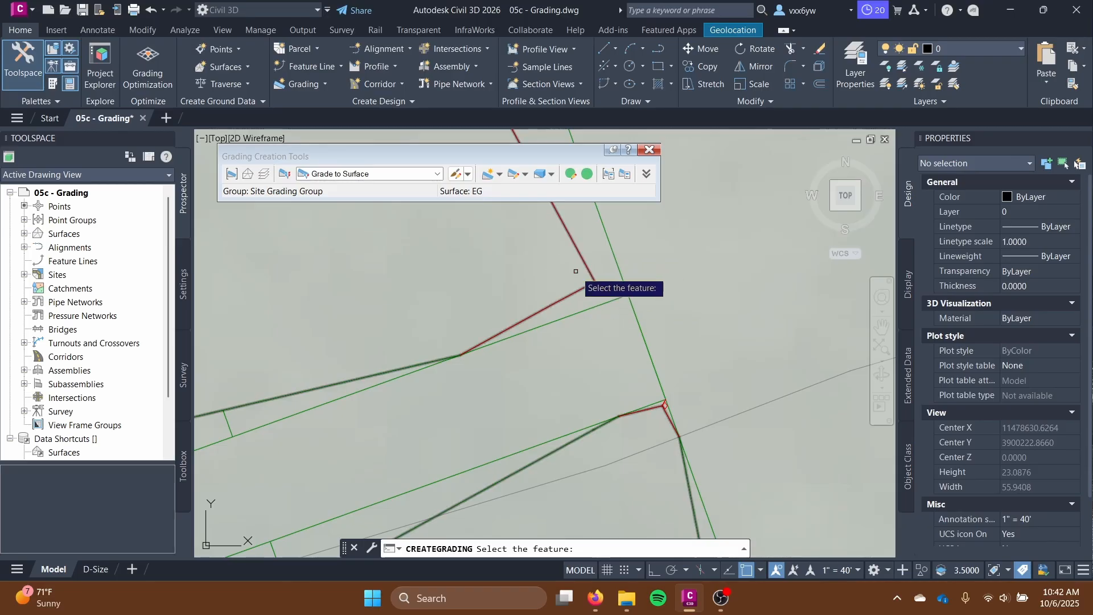
pyautogui.scroll(2, 592, 312)
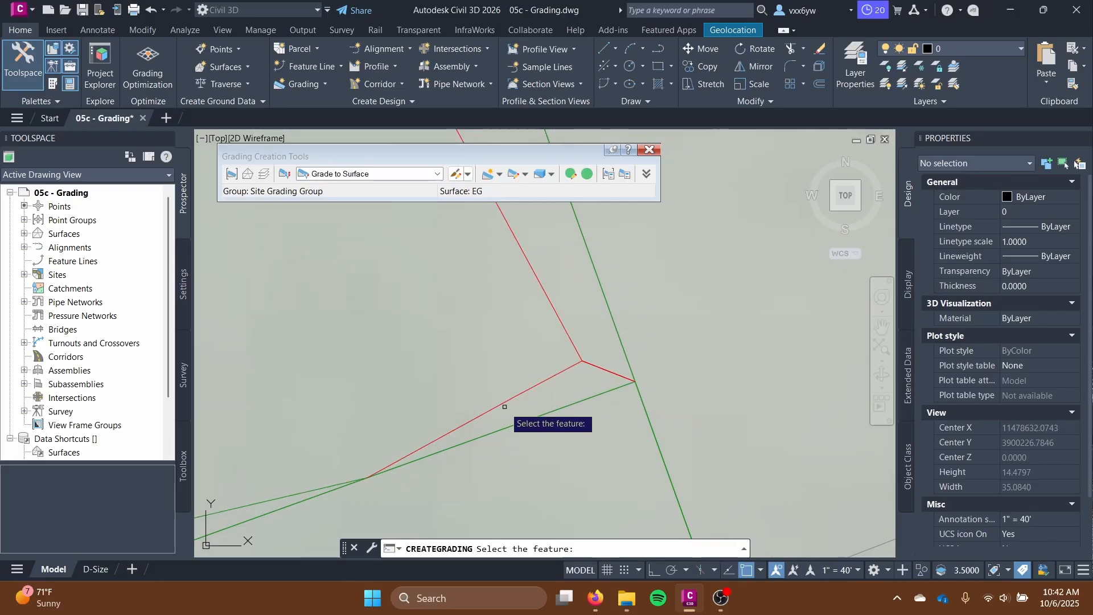
pyautogui.scroll(-4, 512, 392)
pyautogui.press('Escape')
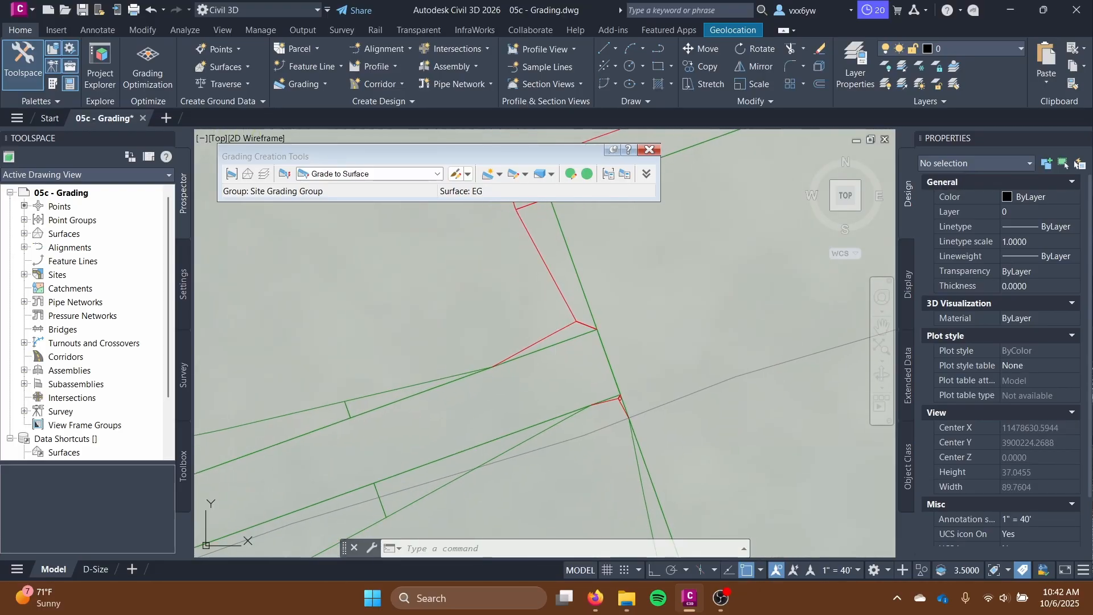
# - Examine the grading along the whole path, including where its cut slopes meet the existing walkway
pyautogui.scroll(-2, 549, 324)
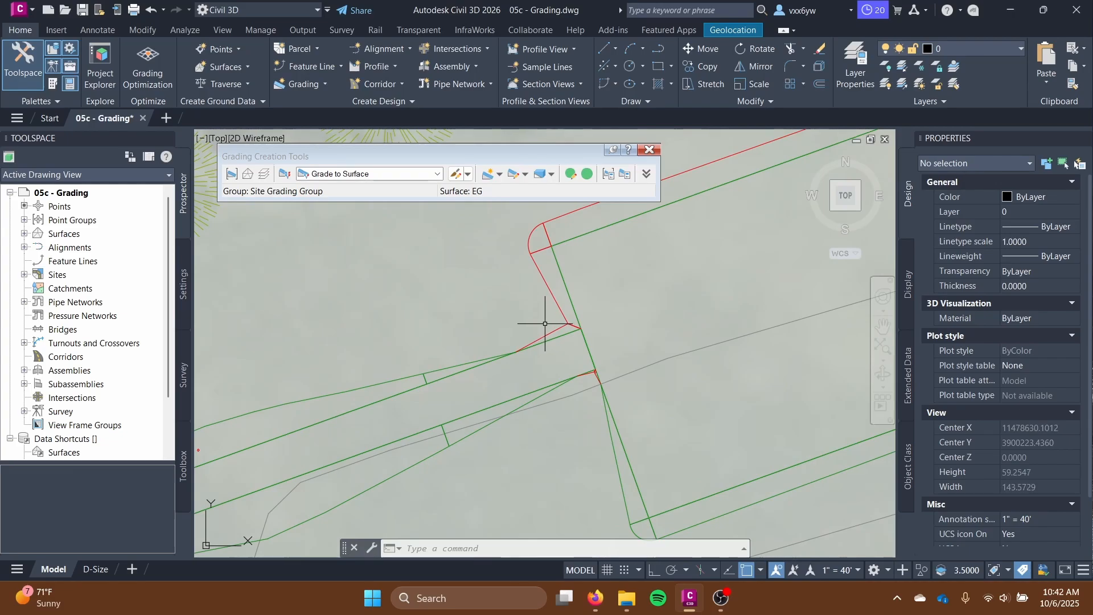
pyautogui.moveTo(545, 324)
pyautogui.mouseDown(button='middle')
pyautogui.moveTo(659, 251)
pyautogui.moveTo(724, 236)
pyautogui.mouseUp(button='middle')
pyautogui.scroll(-3, 651, 284)
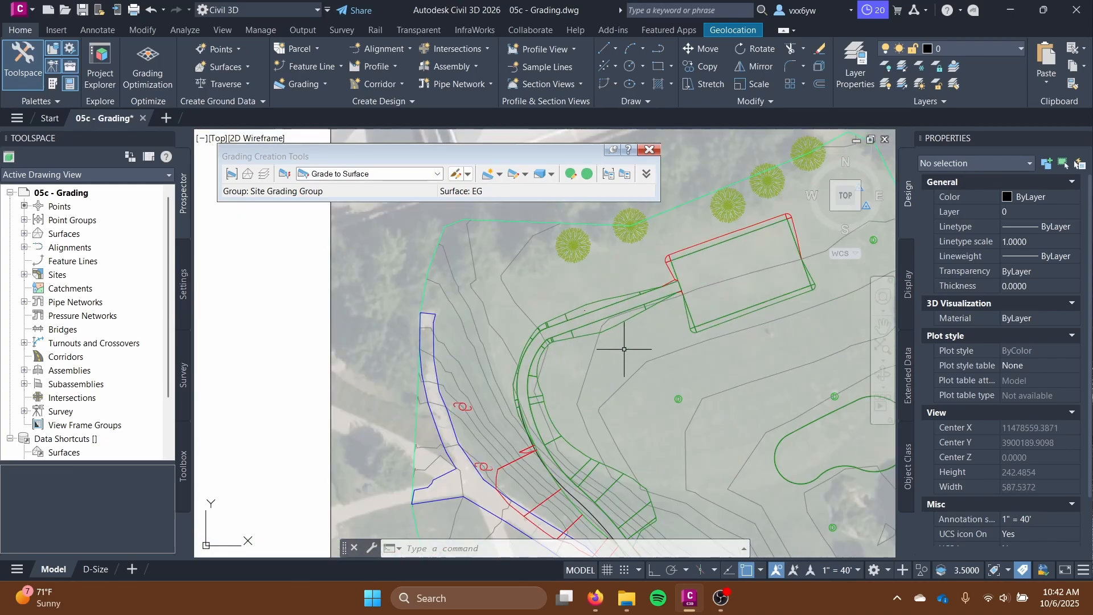
pyautogui.moveTo(624, 349)
pyautogui.mouseDown(button='middle')
pyautogui.moveTo(568, 248)
pyautogui.moveTo(546, 310)
pyautogui.moveTo(544, 268)
pyautogui.mouseUp(button='middle')
pyautogui.scroll(-1, 558, 259)
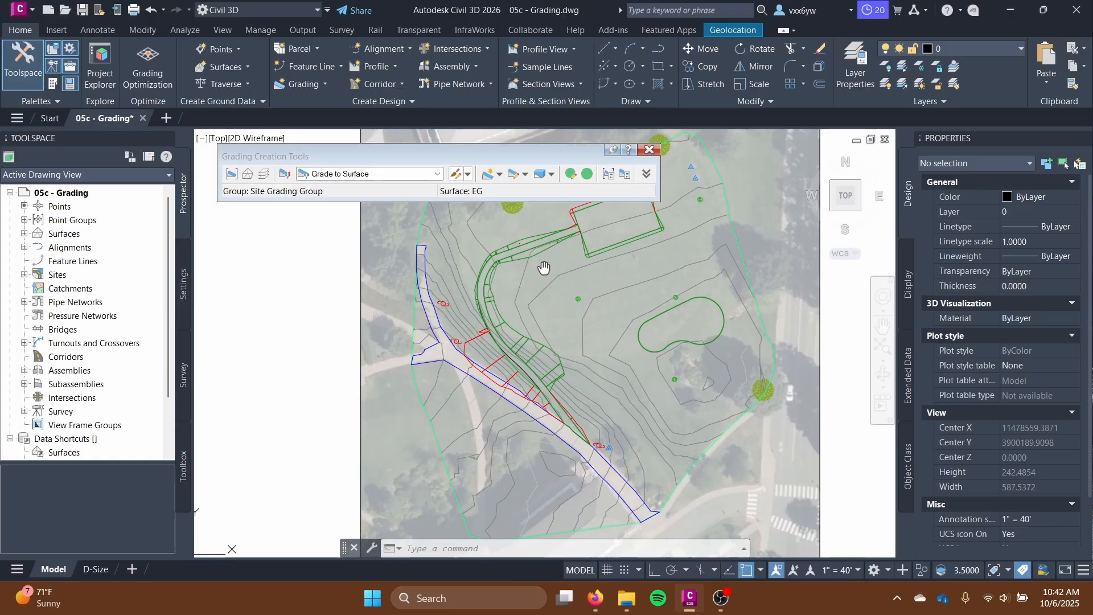
pyautogui.moveTo(543, 268); pyautogui.dragTo(558, 266, button='middle')
pyautogui.scroll(4, 527, 397)
pyautogui.moveTo(524, 367)
pyautogui.mouseDown(button='middle')
pyautogui.moveTo(547, 441)
pyautogui.moveTo(598, 421)
pyautogui.mouseUp(button='middle')
pyautogui.scroll(-1, 538, 399)
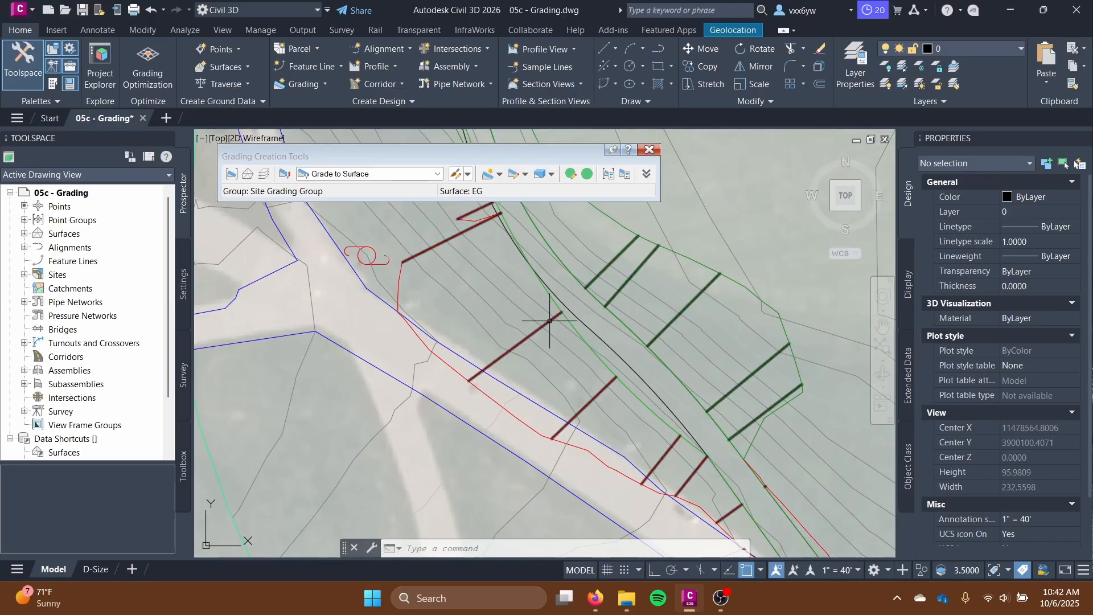
pyautogui.moveTo(562, 312); pyautogui.dragTo(605, 281, button='middle')
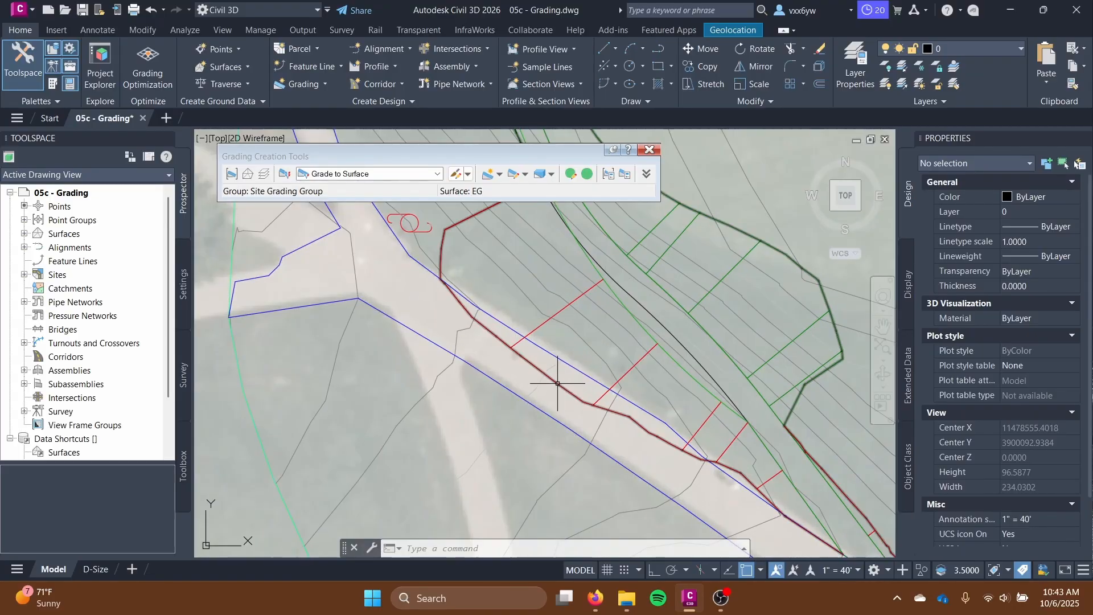
# - Inspect how far the path's cut slopes reach over the existing walkway and how the grading fits the overall site
pyautogui.scroll(2, 554, 351)
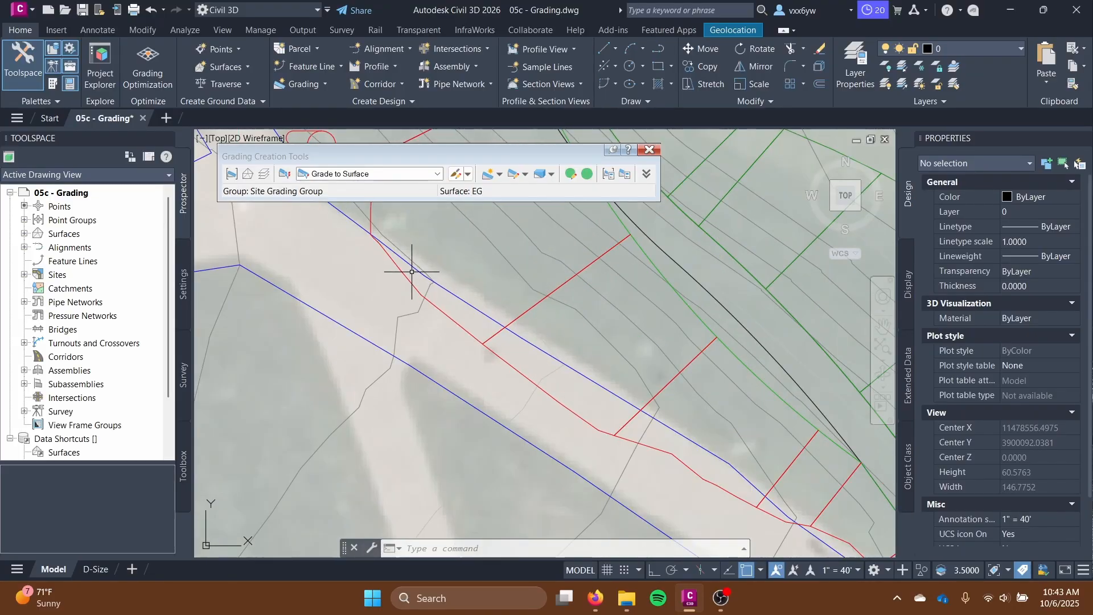
pyautogui.moveTo(653, 419); pyautogui.dragTo(555, 349, button='middle')
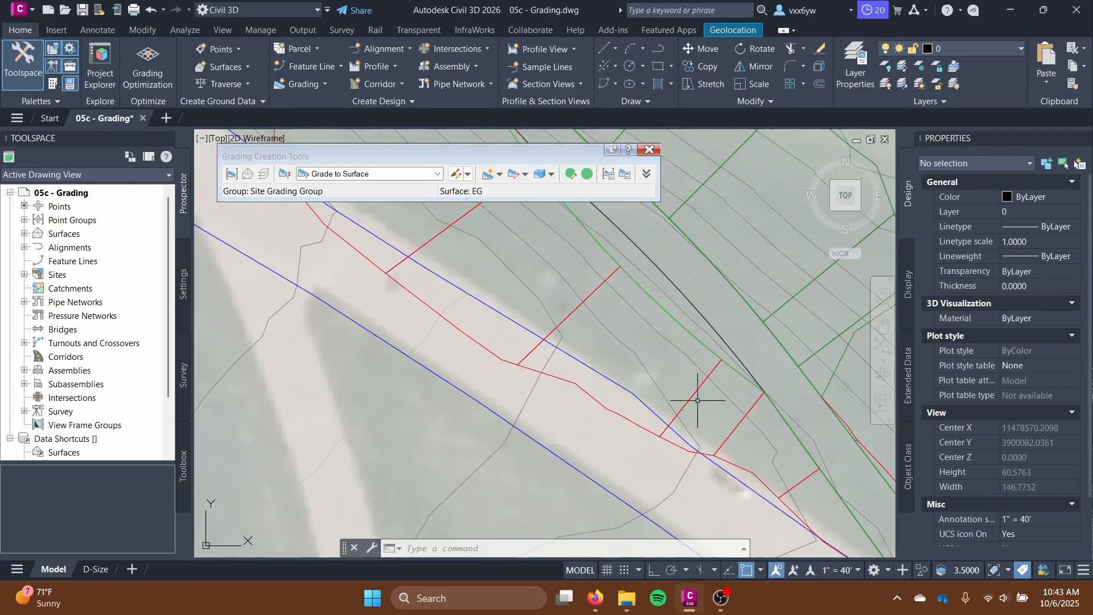
pyautogui.scroll(-2, 646, 362)
pyautogui.moveTo(647, 361); pyautogui.dragTo(626, 464, button='middle')
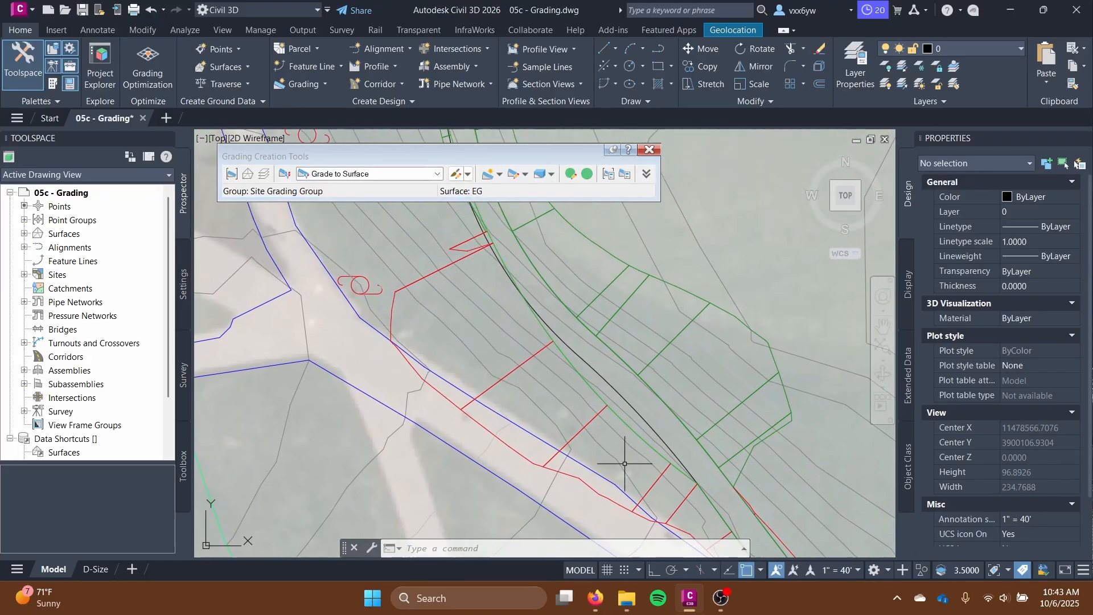
pyautogui.moveTo(583, 400)
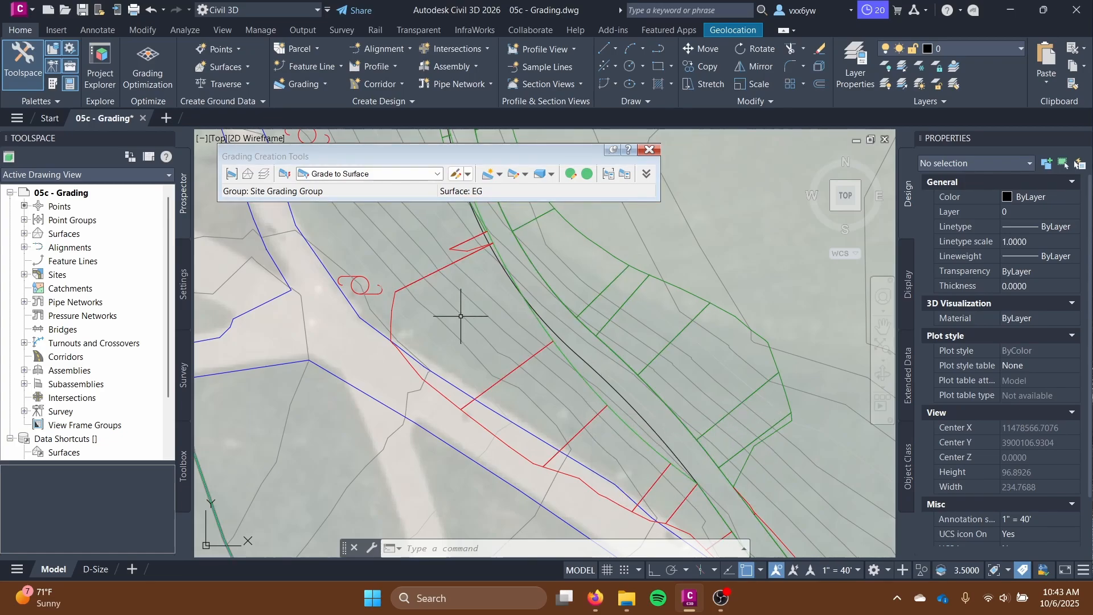
pyautogui.scroll(-3, 529, 283)
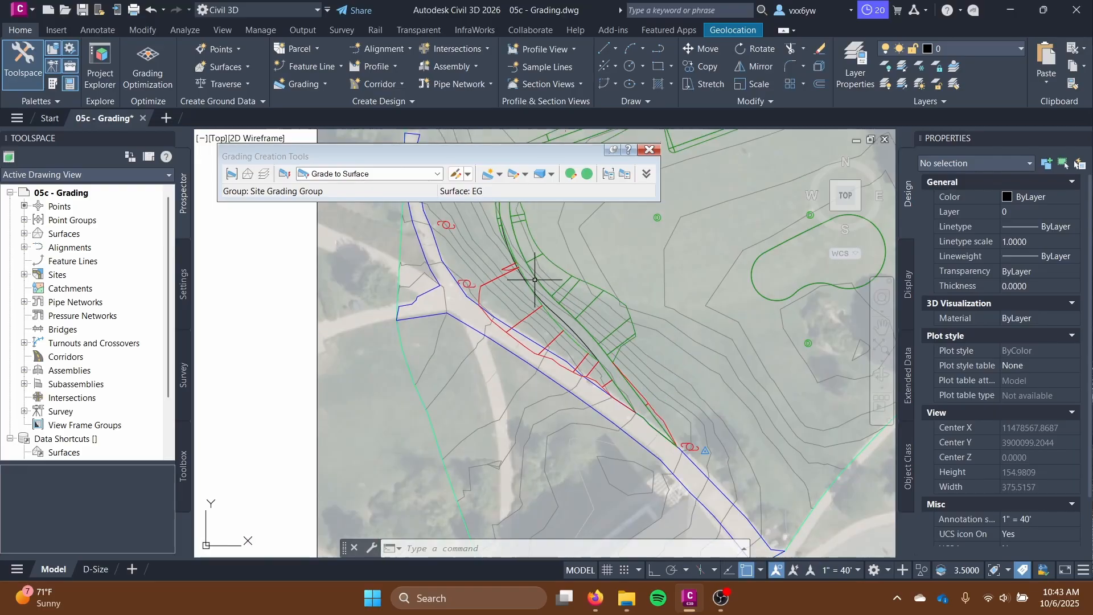
pyautogui.moveTo(530, 314); pyautogui.dragTo(514, 404, button='middle')
pyautogui.moveTo(448, 454); pyautogui.dragTo(422, 312, button='middle')
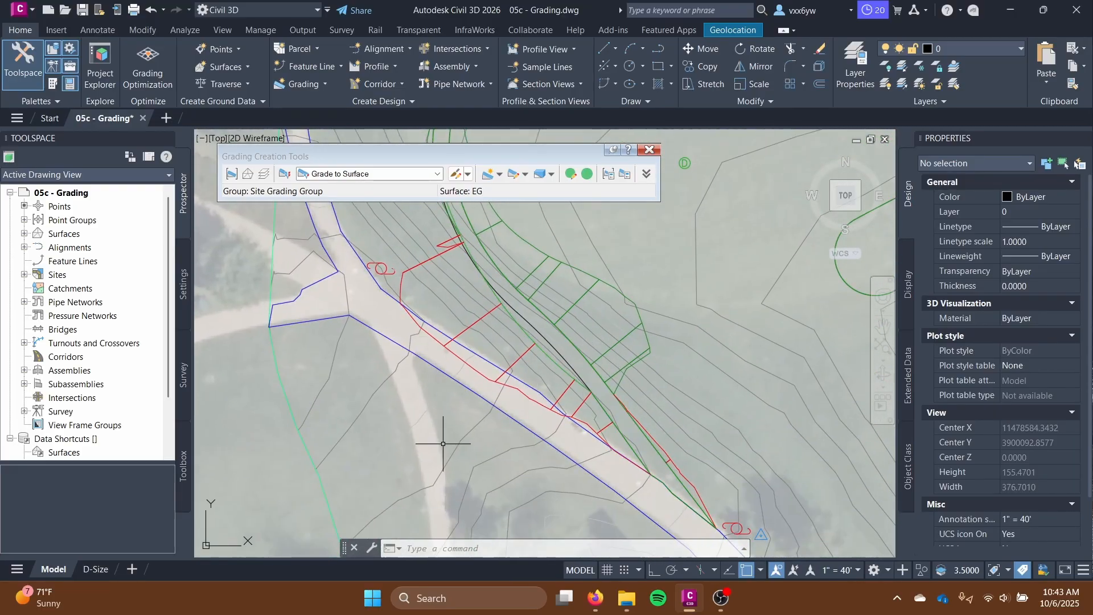
pyautogui.scroll(-3, 525, 310)
pyautogui.moveTo(525, 310); pyautogui.dragTo(501, 433, button='middle')
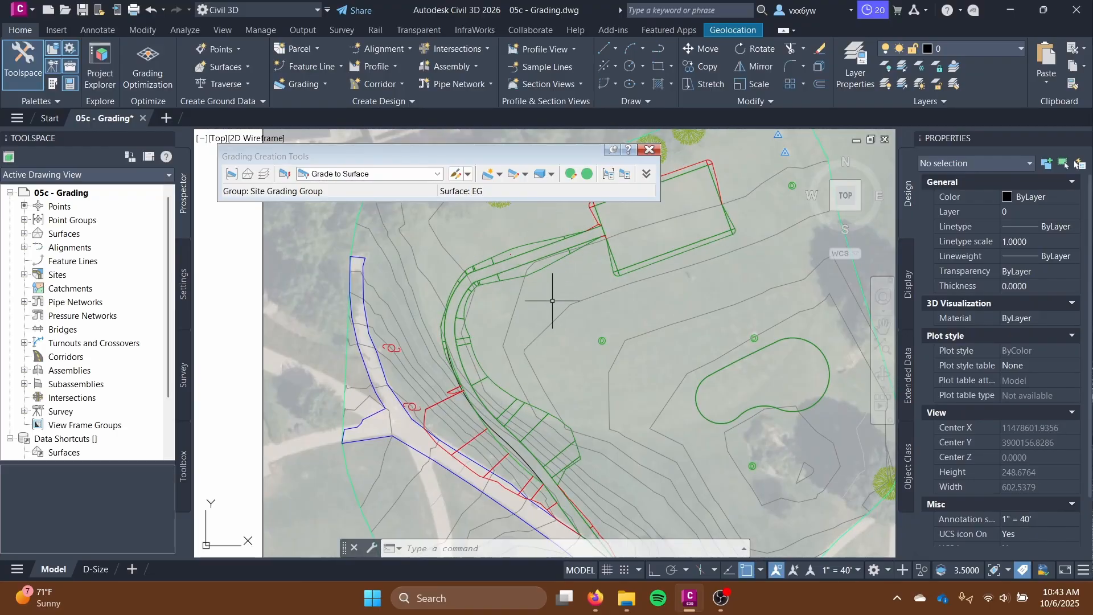
# - Undo the recent operations back to before the site path's feature line was graded
pyautogui.hotkey('ctrl', 'z')
pyautogui.hotkey('ctrl', 'z')
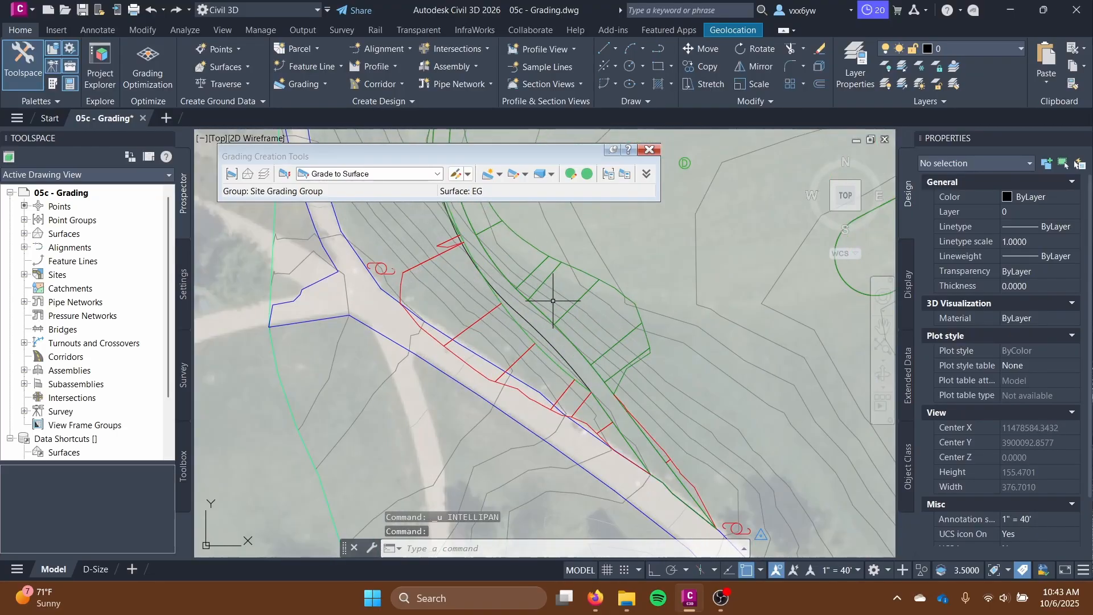
pyautogui.hotkey('ctrl', 'z')
pyautogui.hotkey('ctrl', 'z')
pyautogui.hotkey('ctrl', 'z')
pyautogui.hotkey('ctrl', 'z')
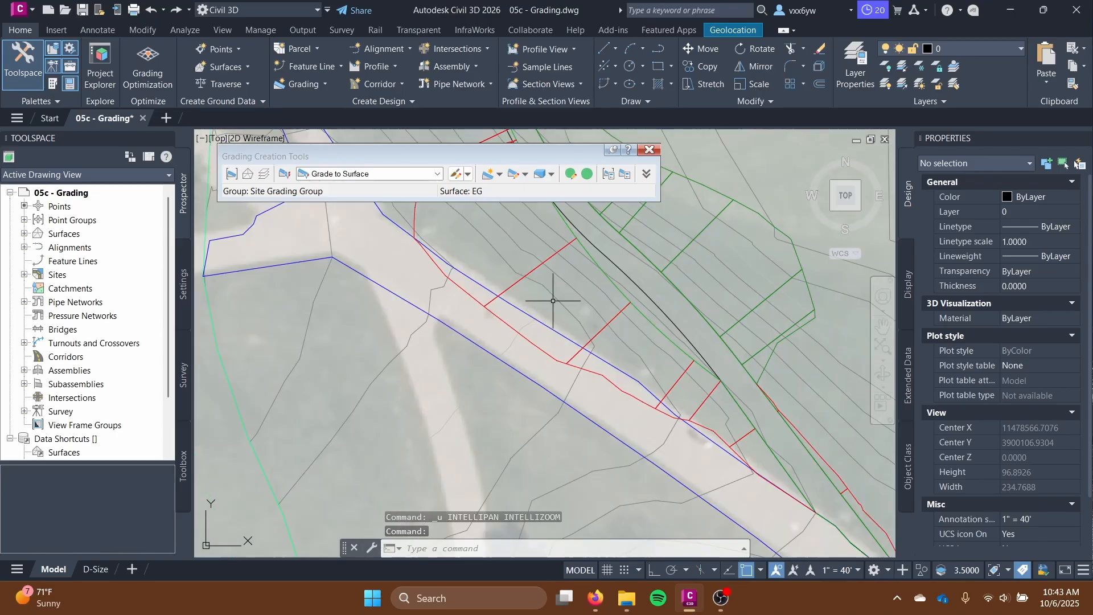
pyautogui.hotkey('ctrl', 'z')
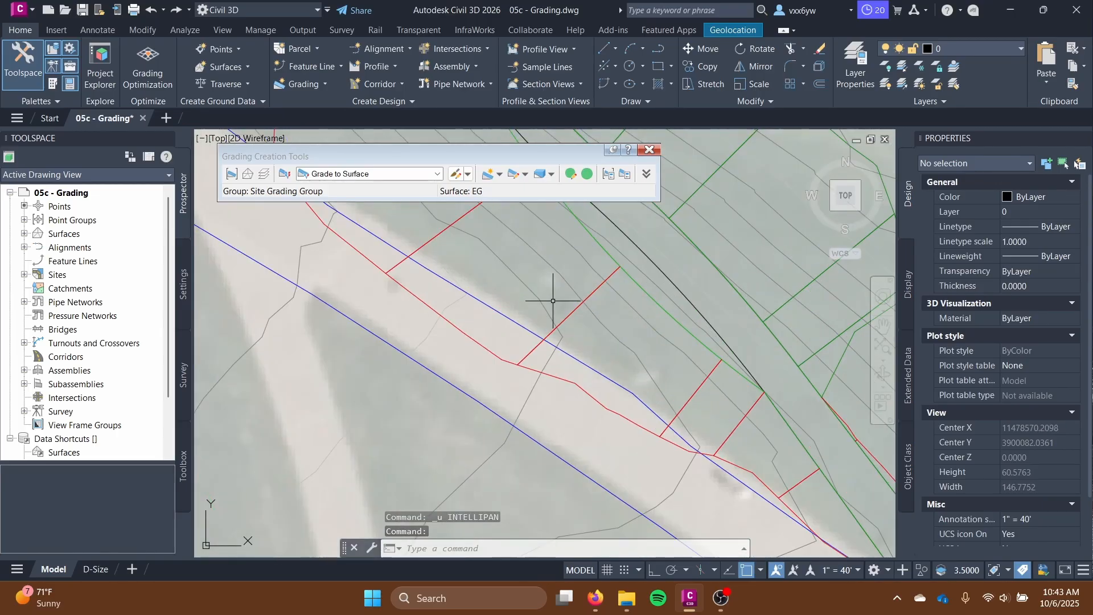
pyautogui.hotkey('ctrl', 'z')
pyautogui.hotkey('ctrl', 'z')
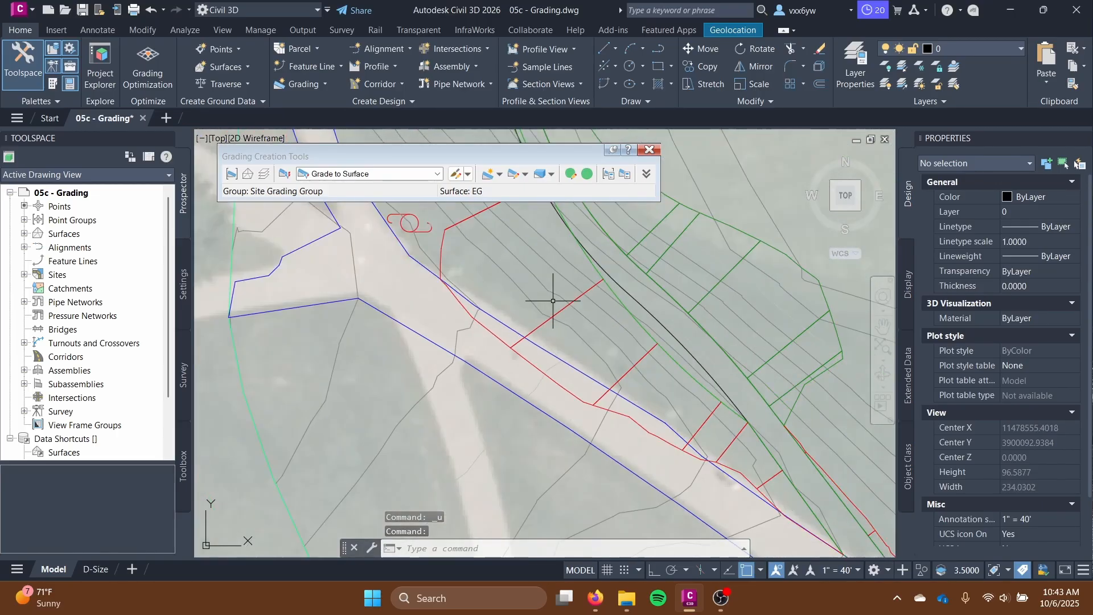
pyautogui.hotkey('ctrl', 'z')
pyautogui.hotkey('ctrl', 'z')
pyautogui.hotkey('ctrl', 'z')
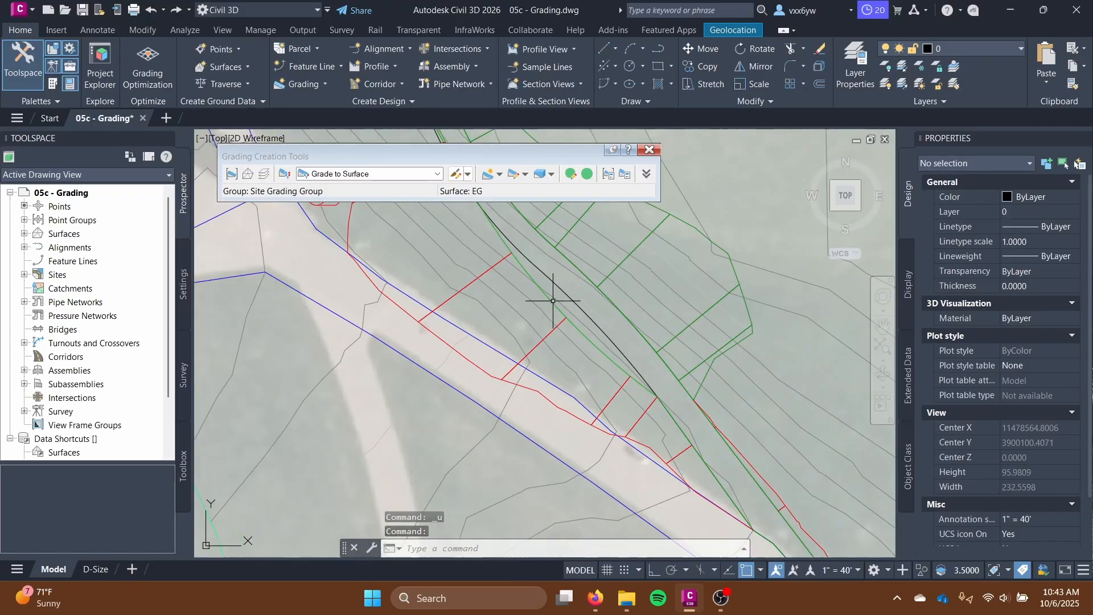
pyautogui.hotkey('ctrl', 'z')
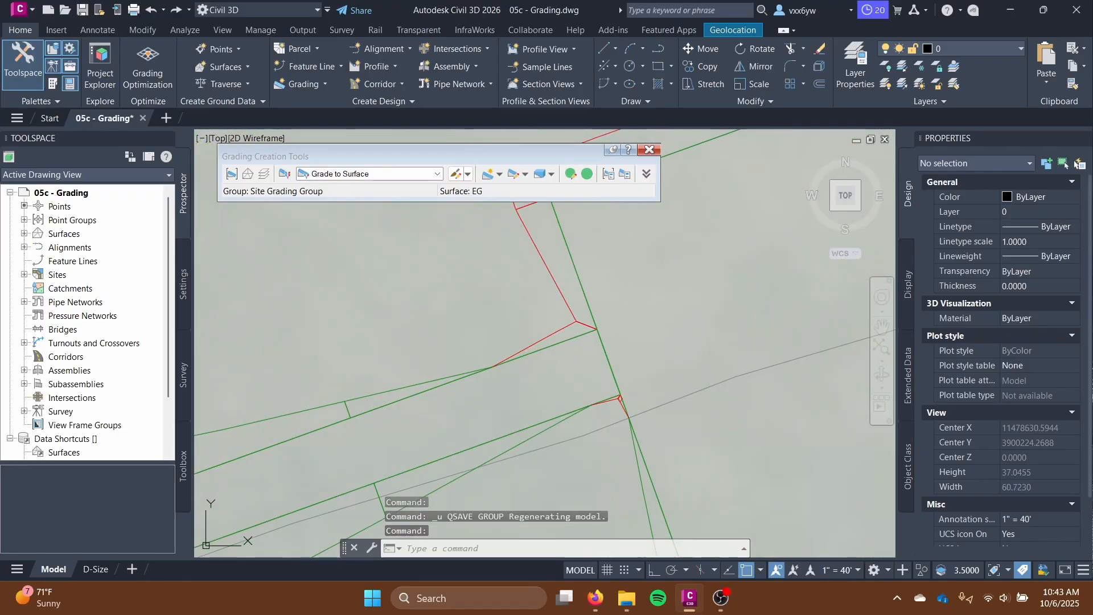
pyautogui.hotkey('ctrl', 'z')
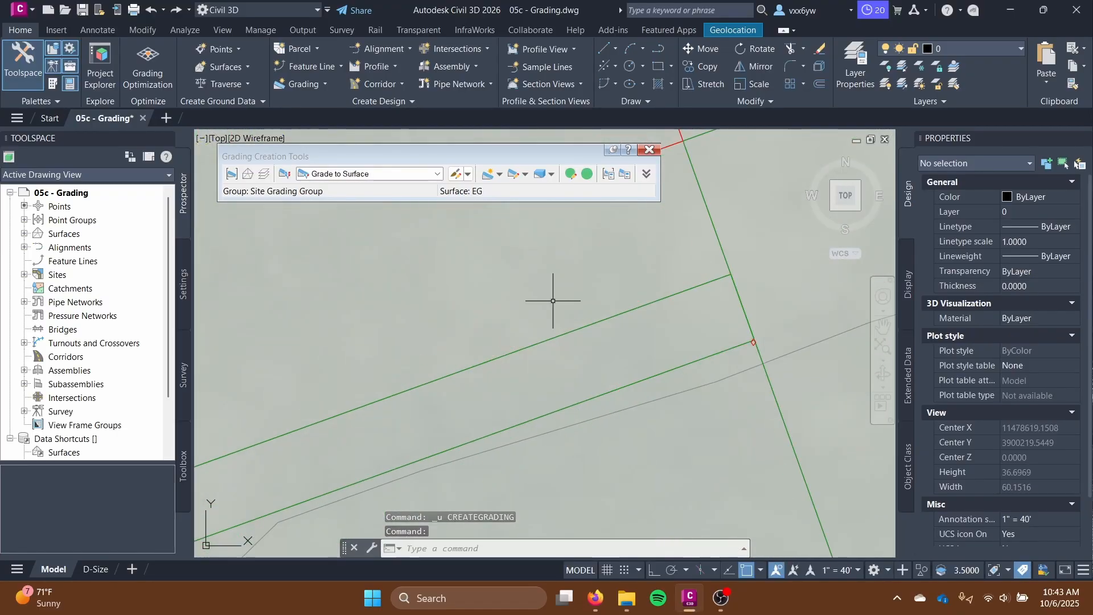
pyautogui.scroll(-5, 552, 298)
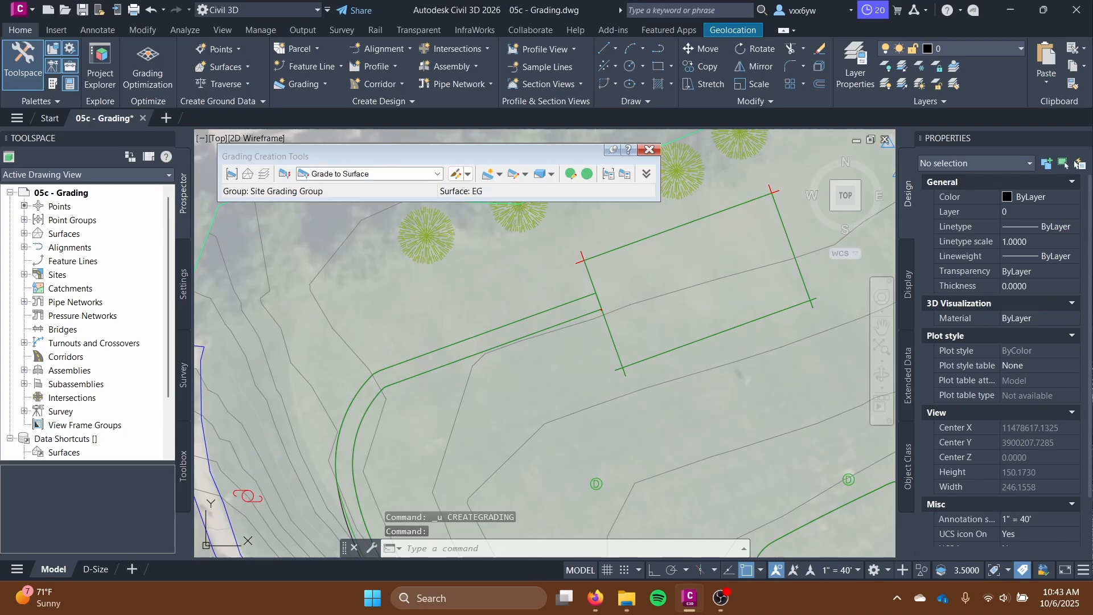
# - Save the drawing and regenerate it with REA (REGENALL) and REGEN
pyautogui.hotkey('ctrl', 's')
pyautogui.write('r')
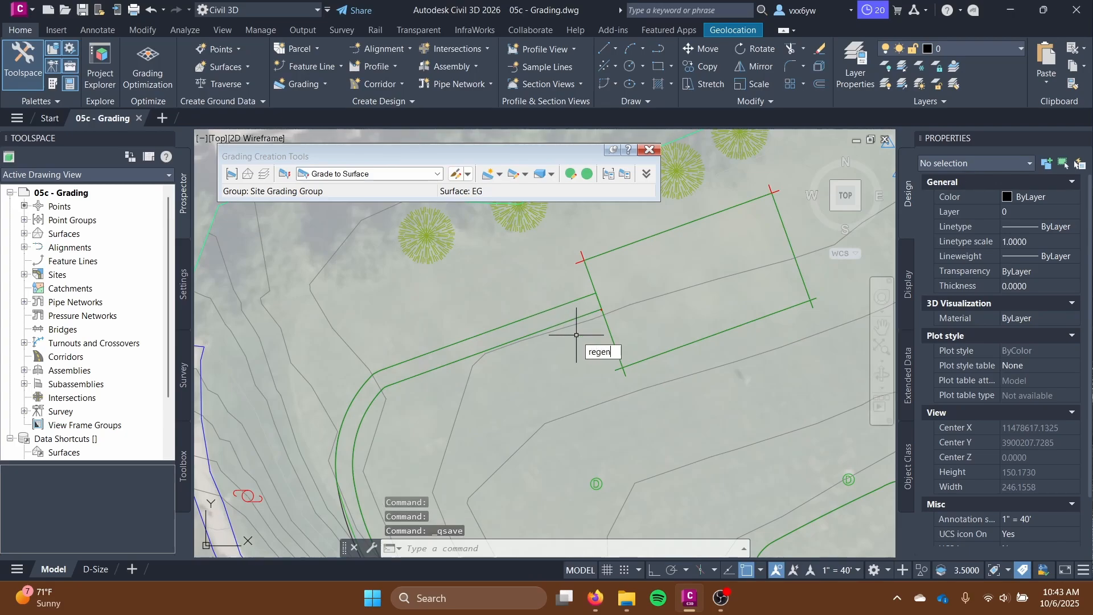
pyautogui.write('egen')
pyautogui.press('BackSpace')
pyautogui.press('BackSpace')
pyautogui.press('BackSpace')
pyautogui.write('a')
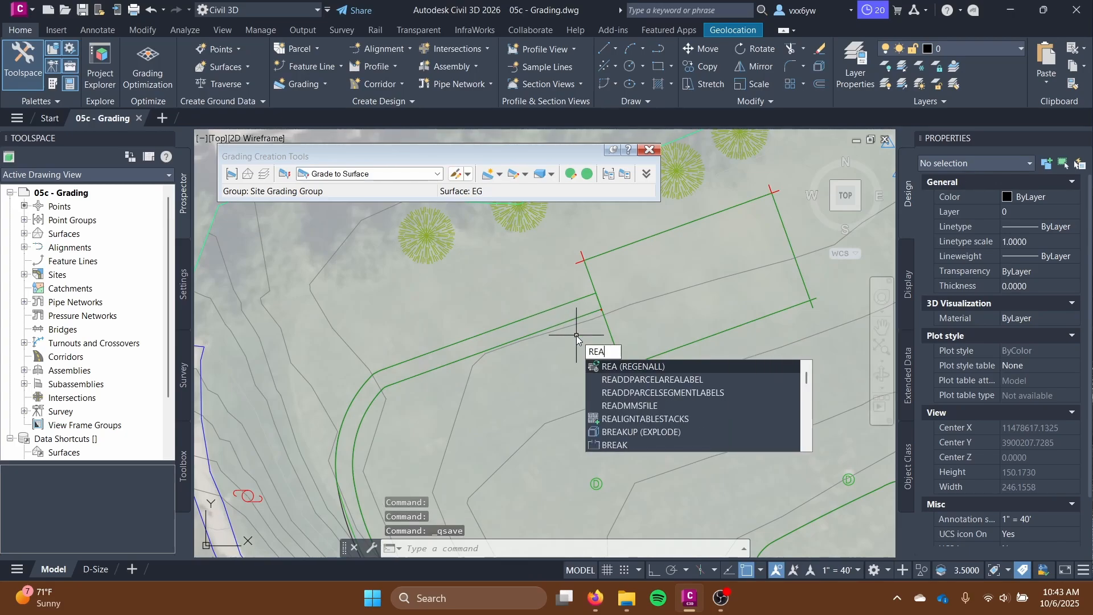
pyautogui.press('Return')
pyautogui.write('regen')
pyautogui.press('Return')
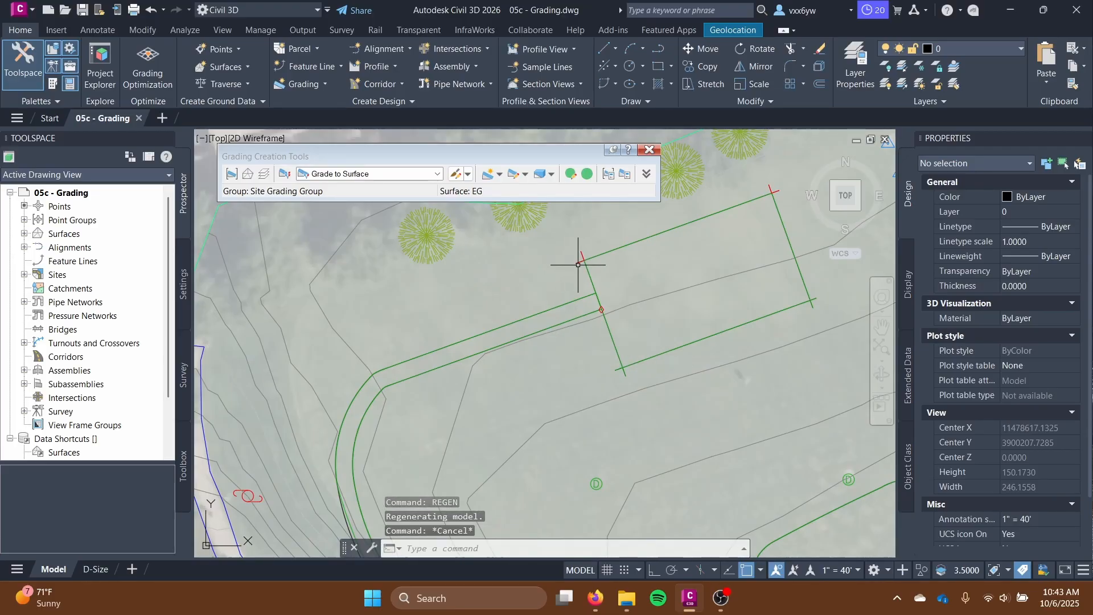
pyautogui.click(580, 255)
pyautogui.scroll(4, 591, 282)
pyautogui.press('Escape')
pyautogui.scroll(-4, 546, 250)
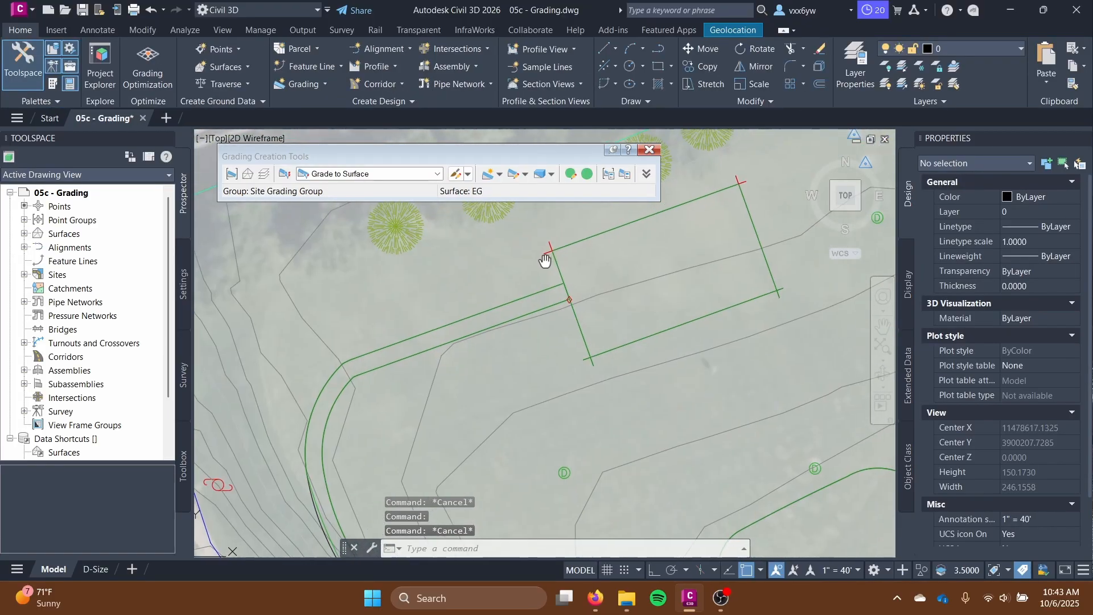
pyautogui.click(535, 249)
pyautogui.click(538, 252)
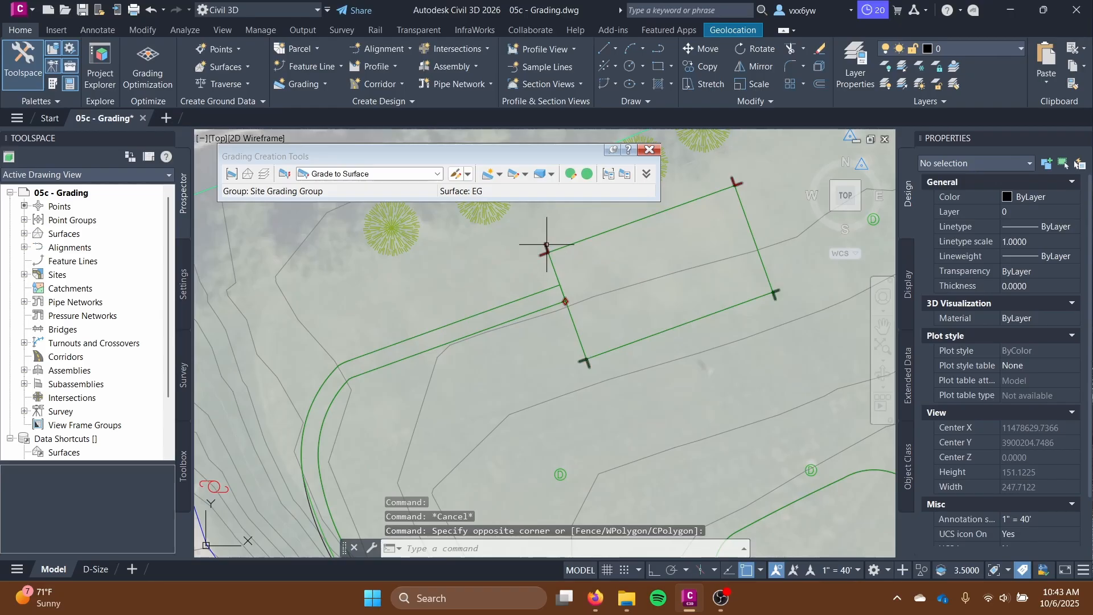
pyautogui.click(545, 250)
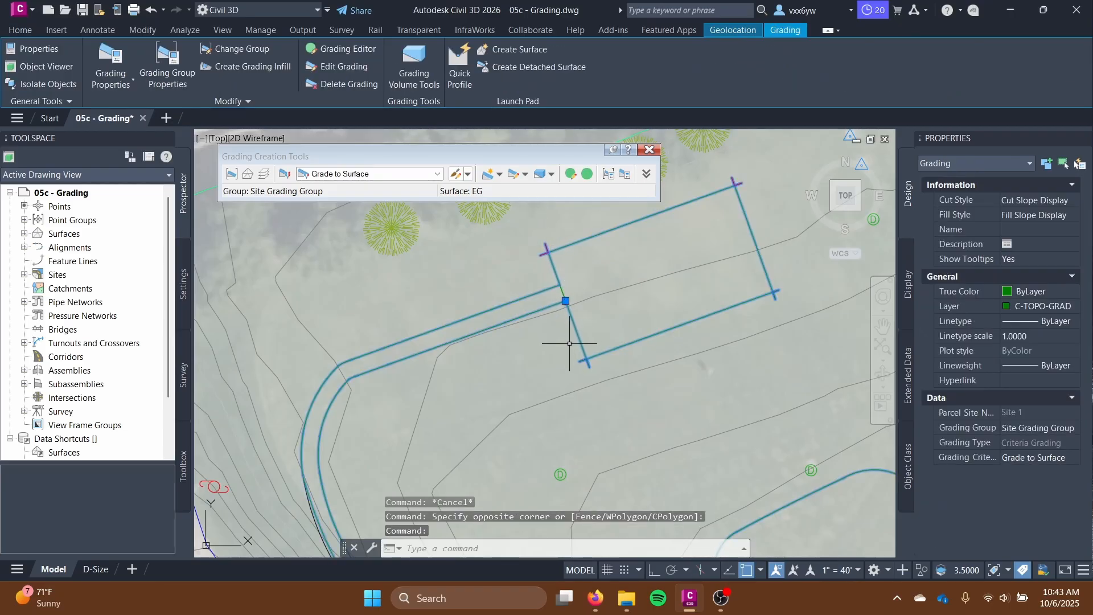
pyautogui.click(349, 67)
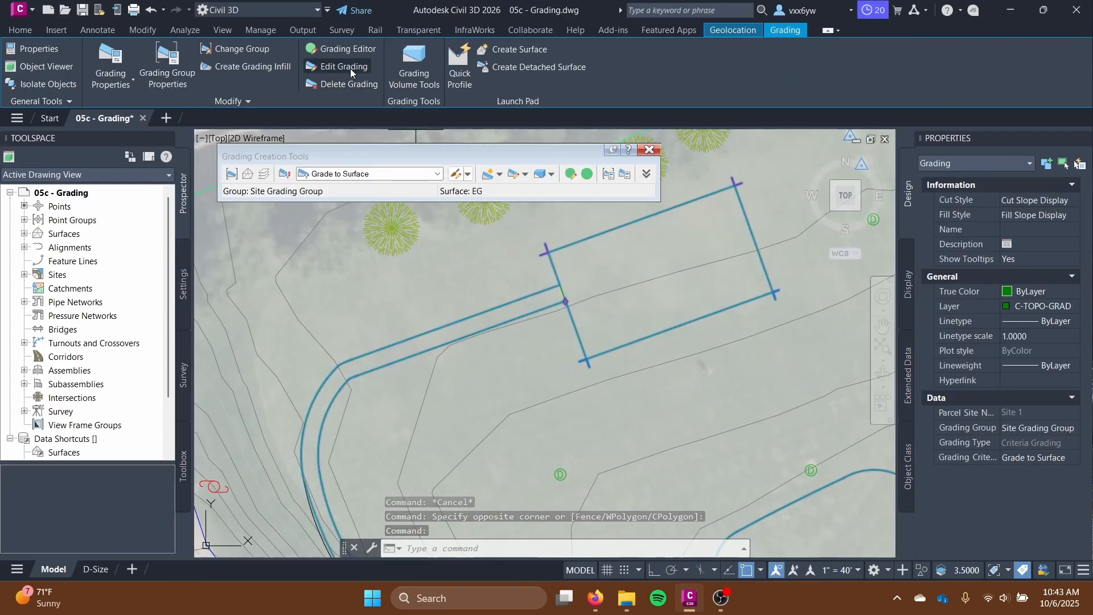
pyautogui.press('Escape')
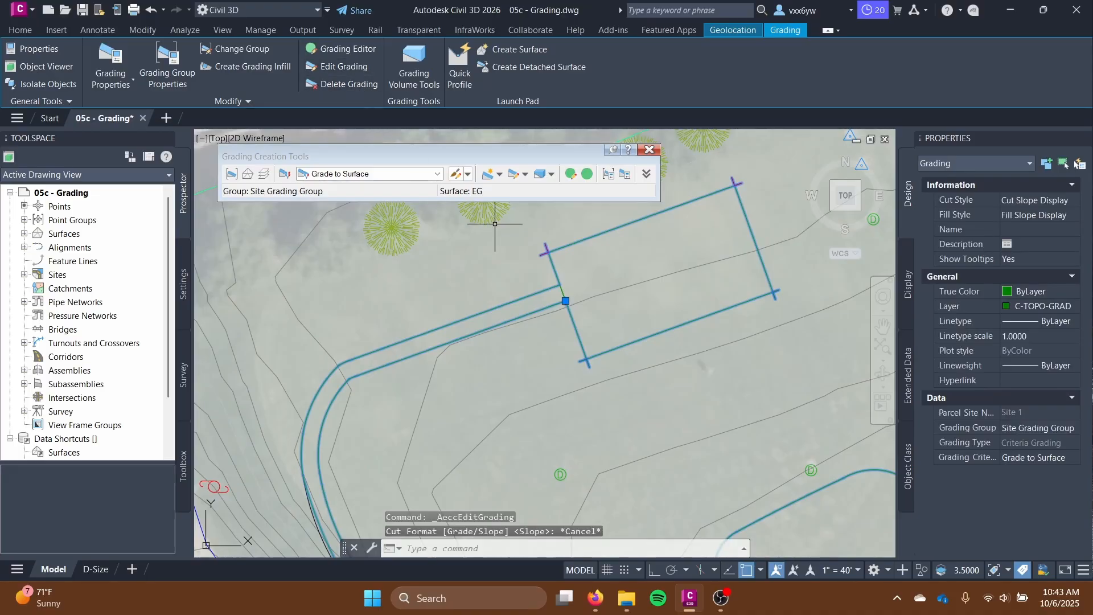
pyautogui.click(581, 356)
pyautogui.press('Escape')
pyautogui.press('Escape')
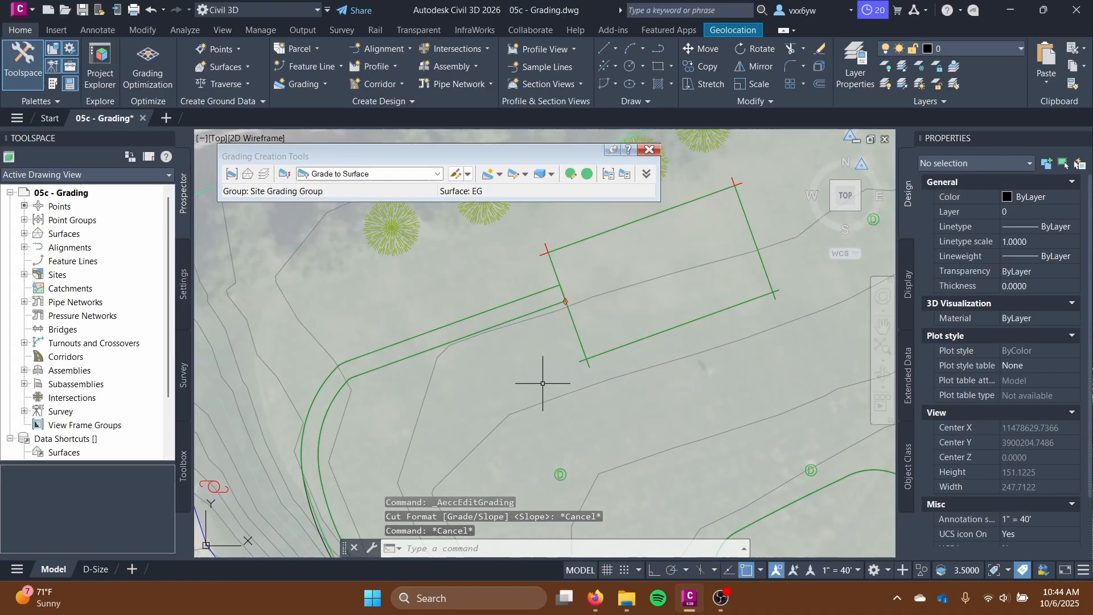
pyautogui.click(586, 362)
pyautogui.press('Escape')
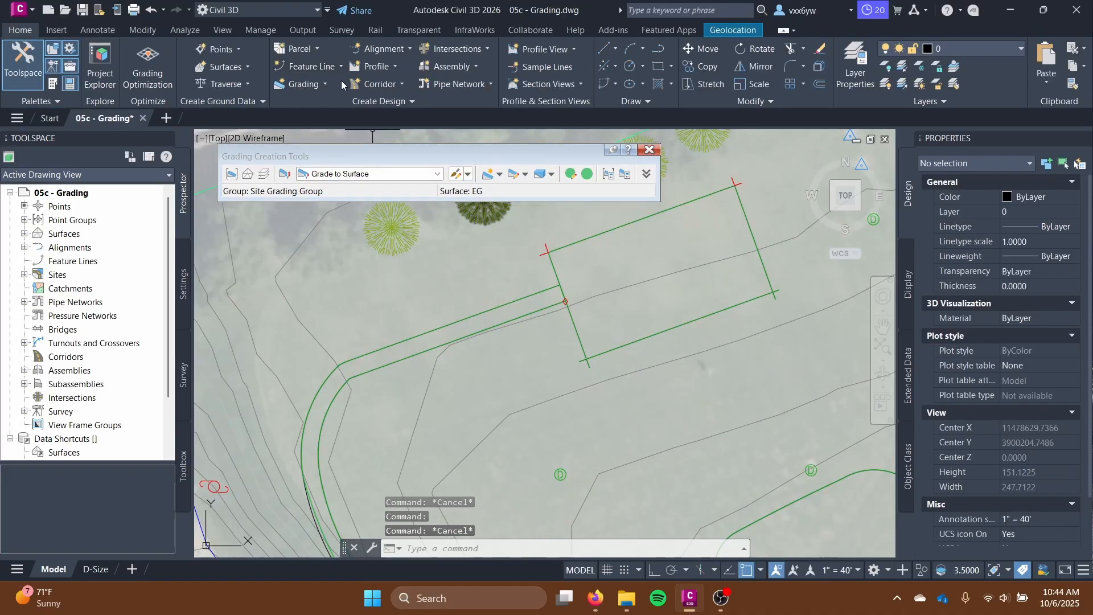
# - Delete the grading on the rectangular pad, keeping the pad's feature line
pyautogui.click(585, 360)
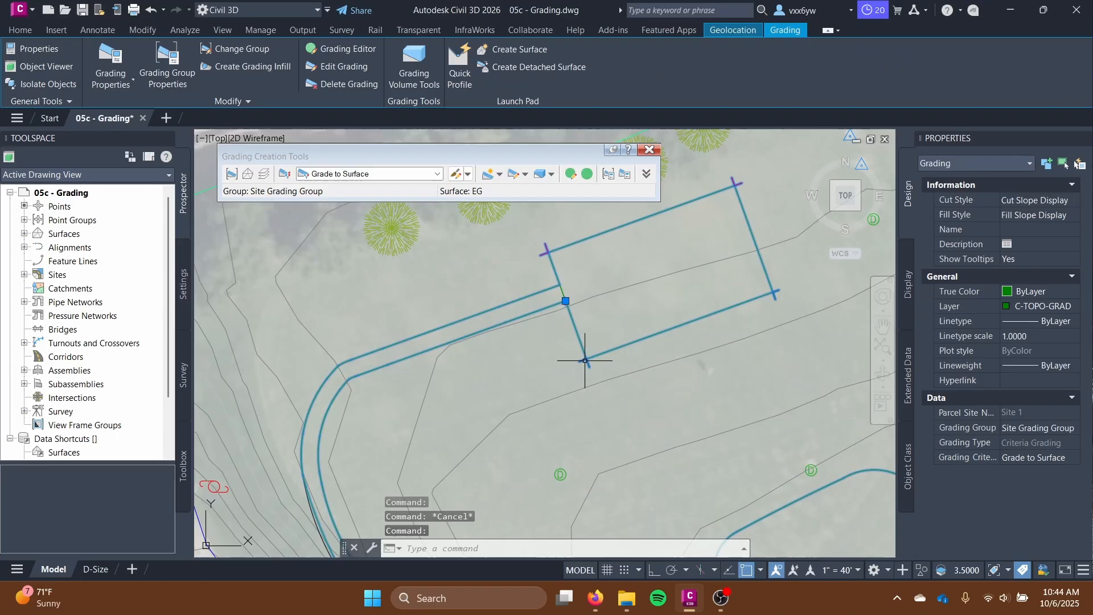
pyautogui.click(317, 85)
pyautogui.scroll(-3, 588, 357)
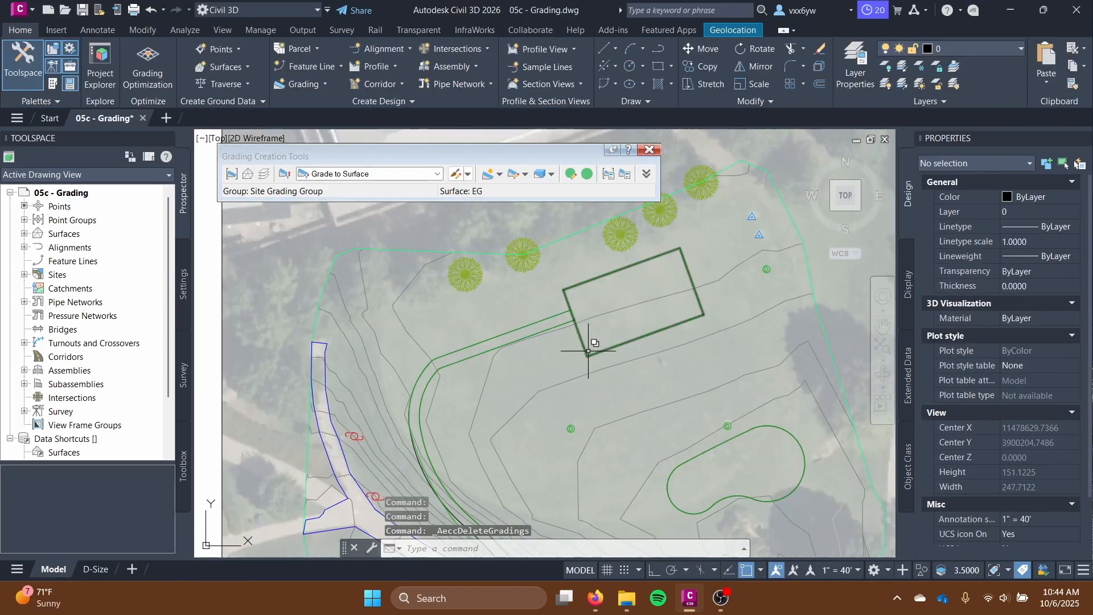
# - Start Create Grading on the rectangular pad's feature line, choosing the outer side and not applying it to the entire length
pyautogui.scroll(3, 591, 347)
pyautogui.moveTo(591, 348)
pyautogui.mouseDown(button='middle')
pyautogui.moveTo(455, 351)
pyautogui.moveTo(464, 366)
pyautogui.mouseUp(button='middle')
pyautogui.click(499, 174)
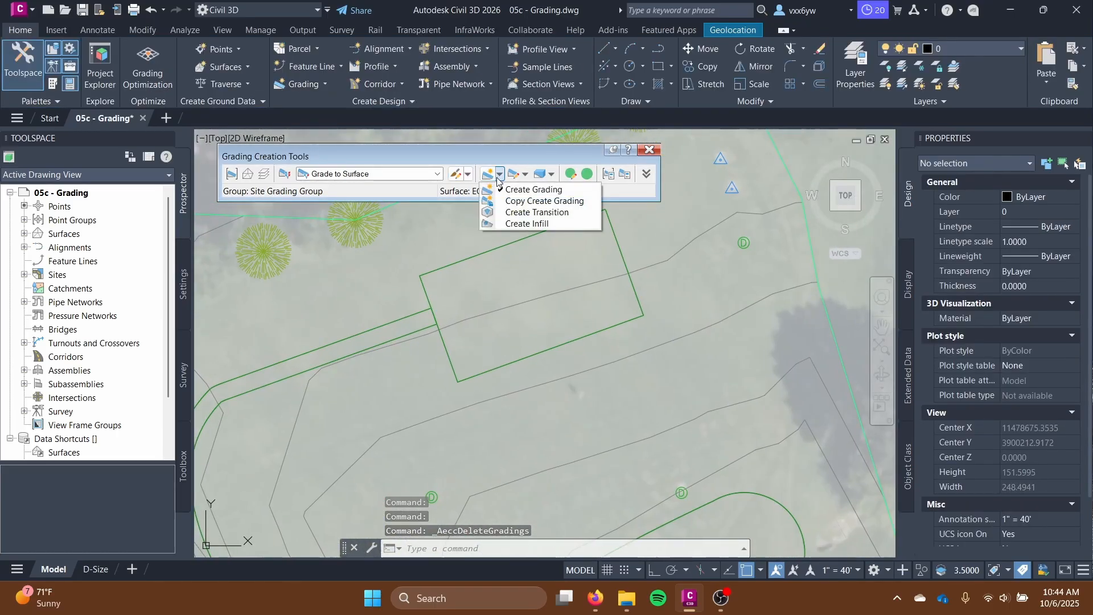
pyautogui.click(515, 190)
pyautogui.click(539, 352)
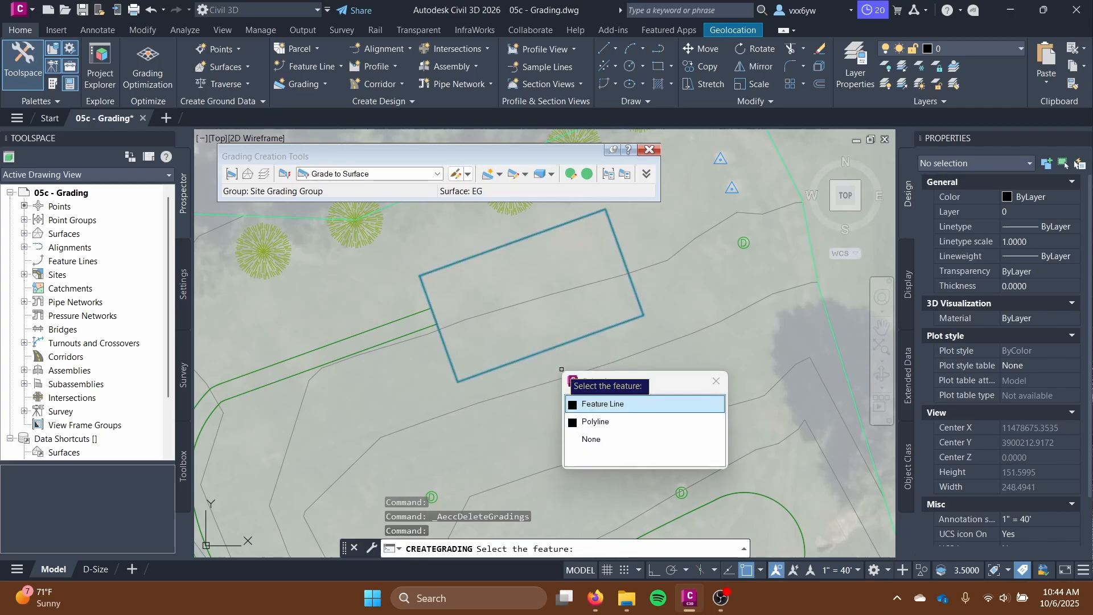
pyautogui.scroll(4, 494, 385)
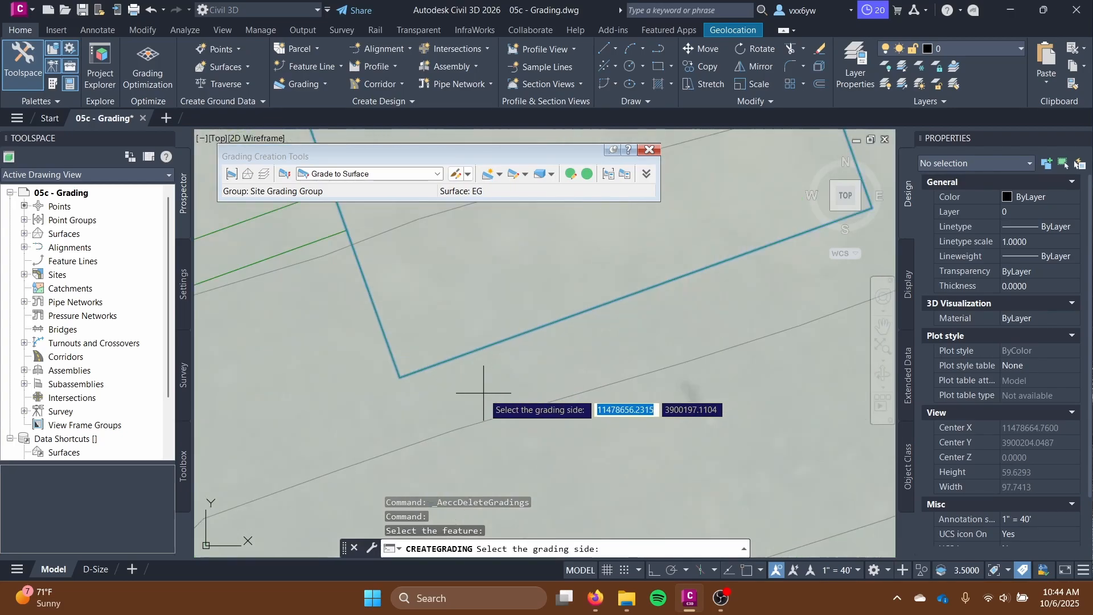
pyautogui.click(466, 388)
pyautogui.click(505, 443)
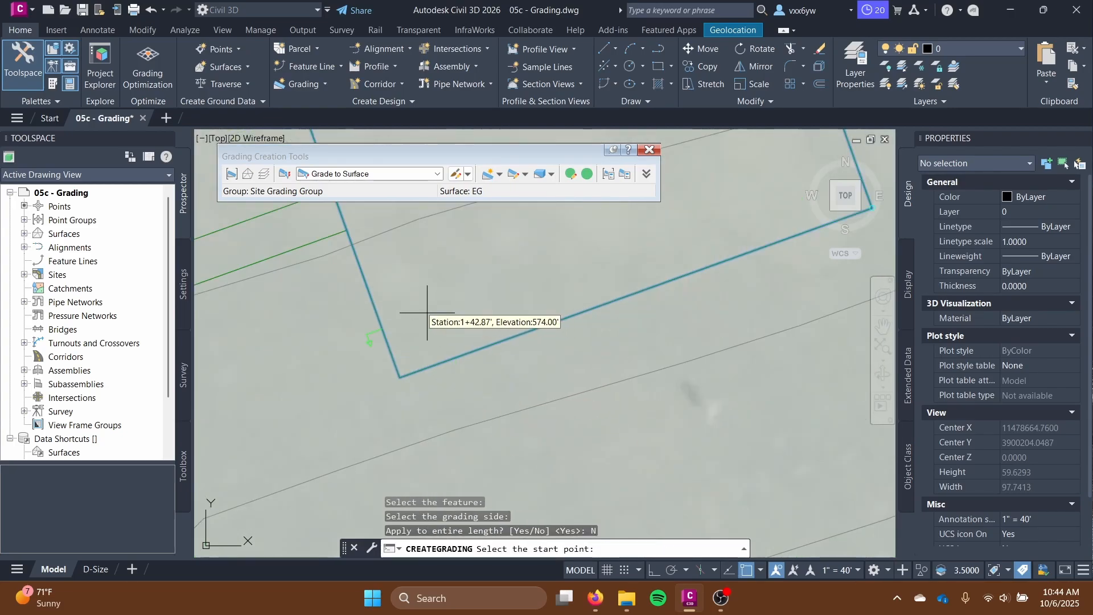
# - Set the pad's grading range from the path's lower corner at station 1+28.15' around to its upper corner at station 1+22.15'
pyautogui.moveTo(349, 269); pyautogui.dragTo(461, 343, button='middle')
pyautogui.click(458, 305)
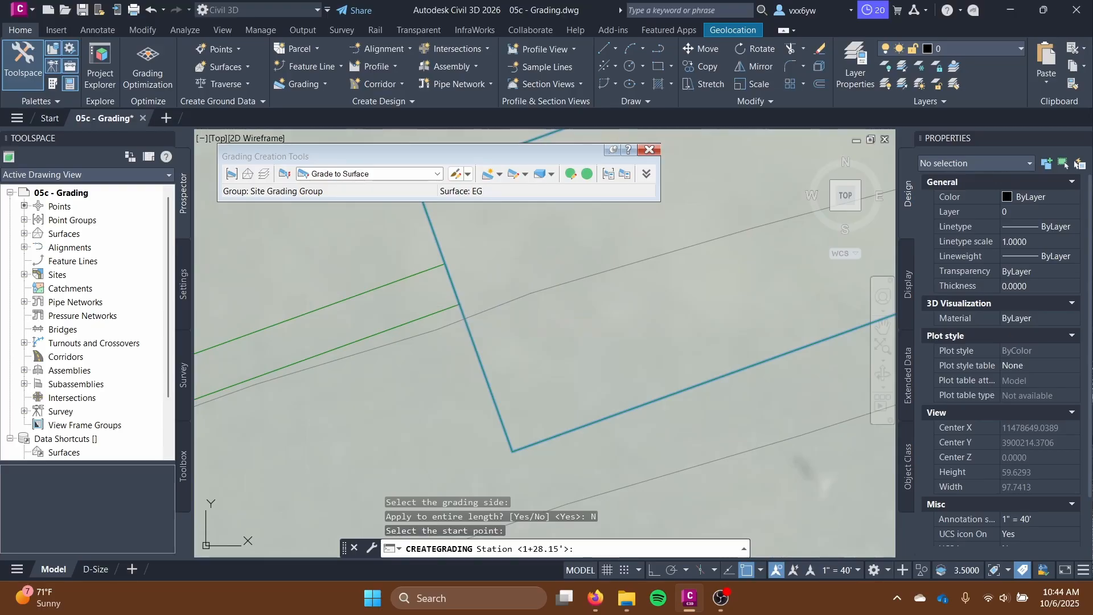
pyautogui.press('Return')
pyautogui.click(444, 263)
pyautogui.press('Return')
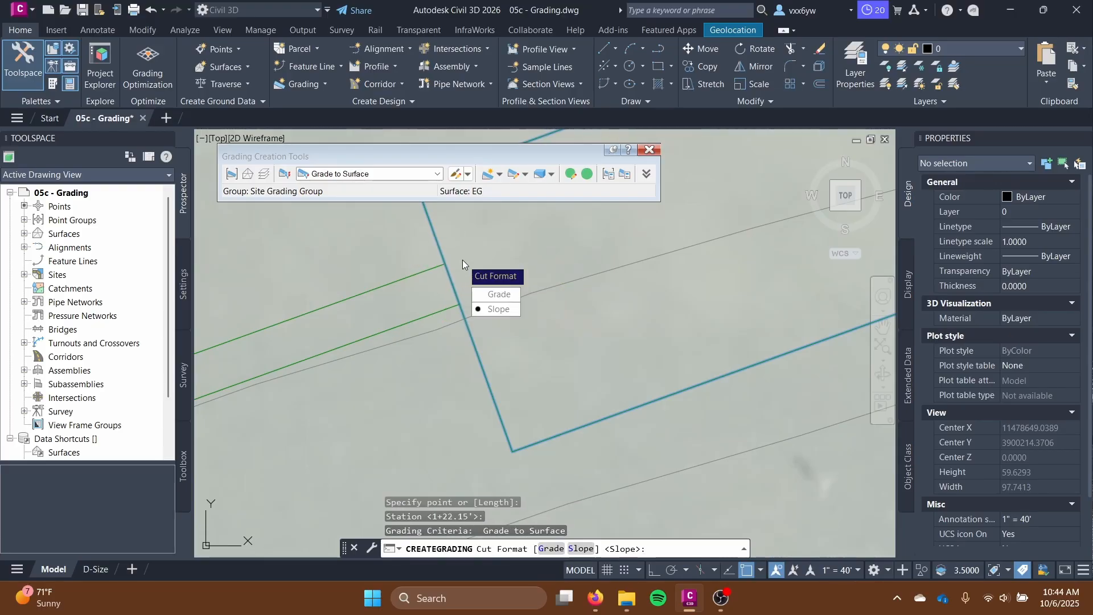
# - Grade the pad to the EG surface using slope format with 4.00:1 cut and 4.00:1 fill
pyautogui.press('Return')
pyautogui.press('Return')
pyautogui.press('Return')
pyautogui.press('Return')
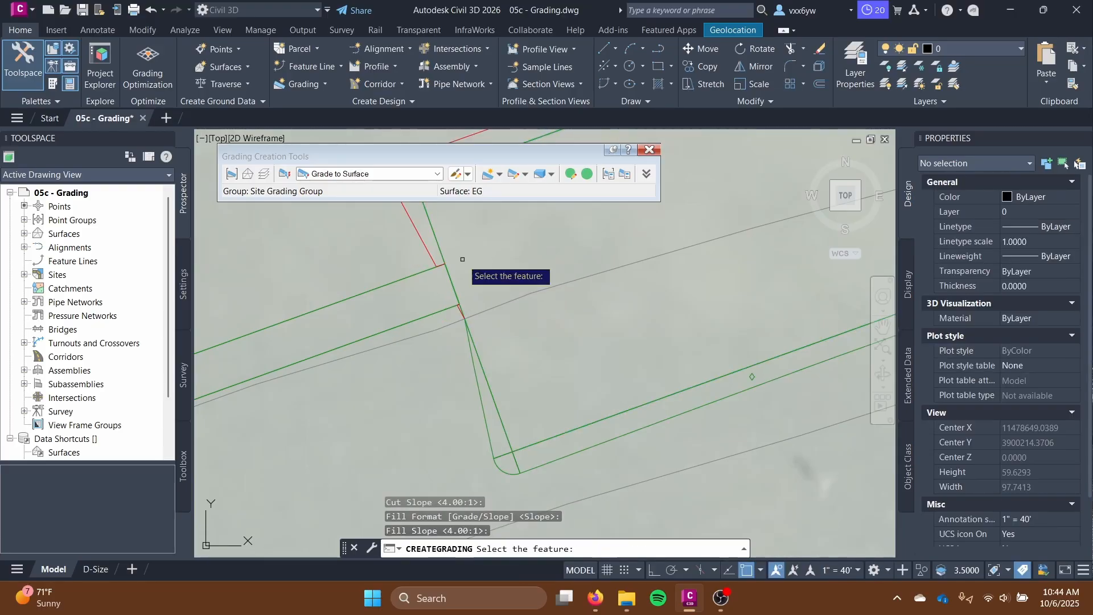
# - Start Create Grading on the site path's feature line, choosing its inner, pad-area side and not applying it to the entire length
pyautogui.scroll(-2, 462, 260)
pyautogui.moveTo(462, 262)
pyautogui.mouseDown(button='middle')
pyautogui.moveTo(617, 293)
pyautogui.moveTo(713, 252)
pyautogui.mouseUp(button='middle')
pyautogui.moveTo(632, 268); pyautogui.dragTo(605, 216, button='middle')
pyautogui.scroll(-2, 580, 244)
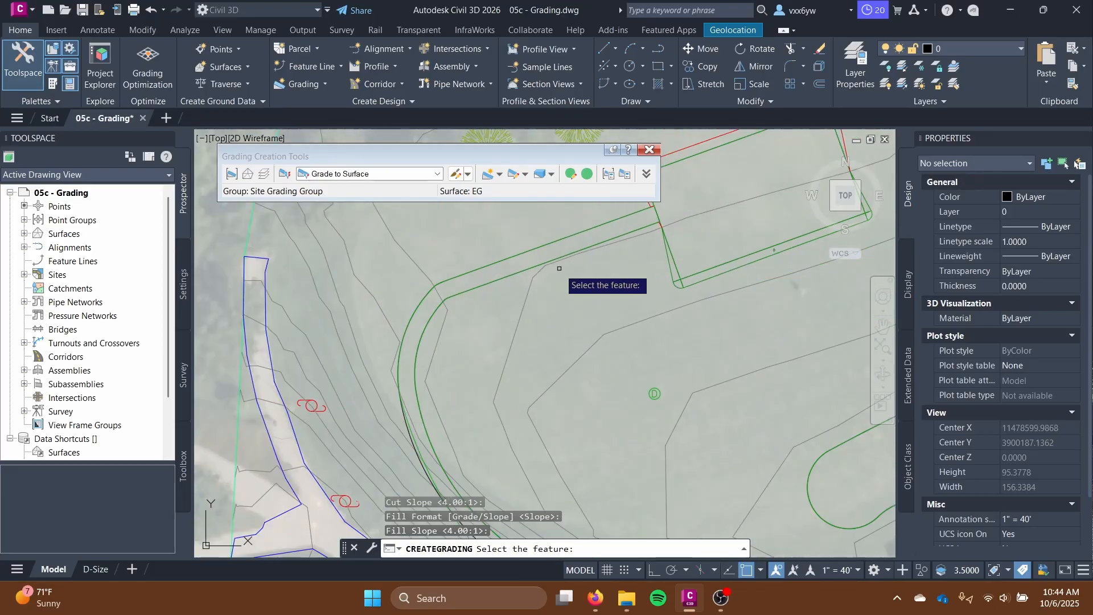
pyautogui.moveTo(538, 288); pyautogui.dragTo(515, 222, button='middle')
pyautogui.moveTo(477, 340); pyautogui.dragTo(420, 236, button='middle')
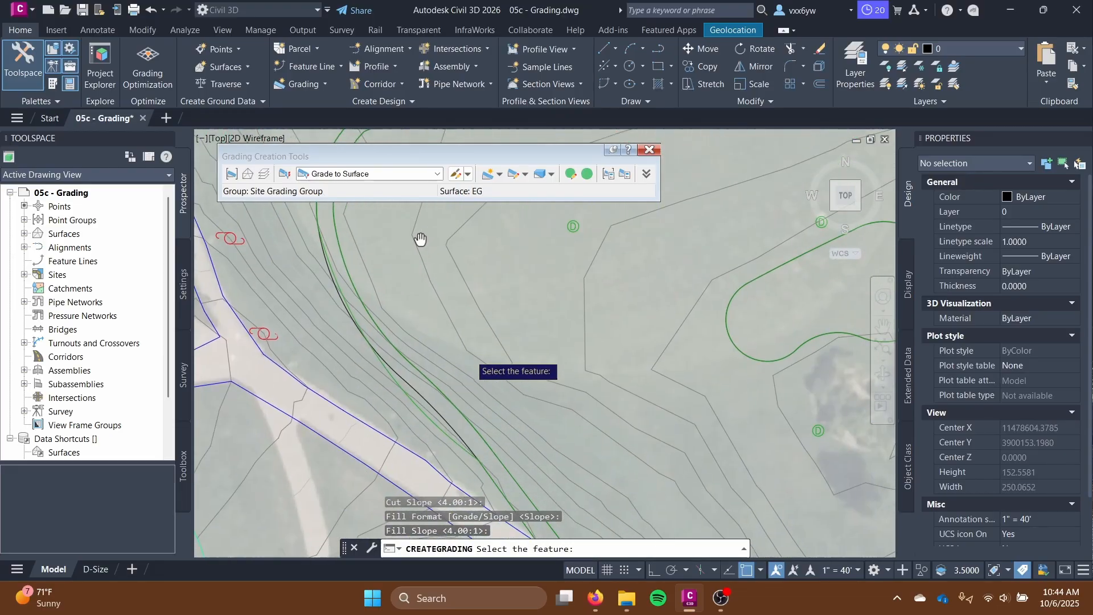
pyautogui.click(488, 178)
pyautogui.moveTo(512, 338); pyautogui.dragTo(446, 177, button='middle')
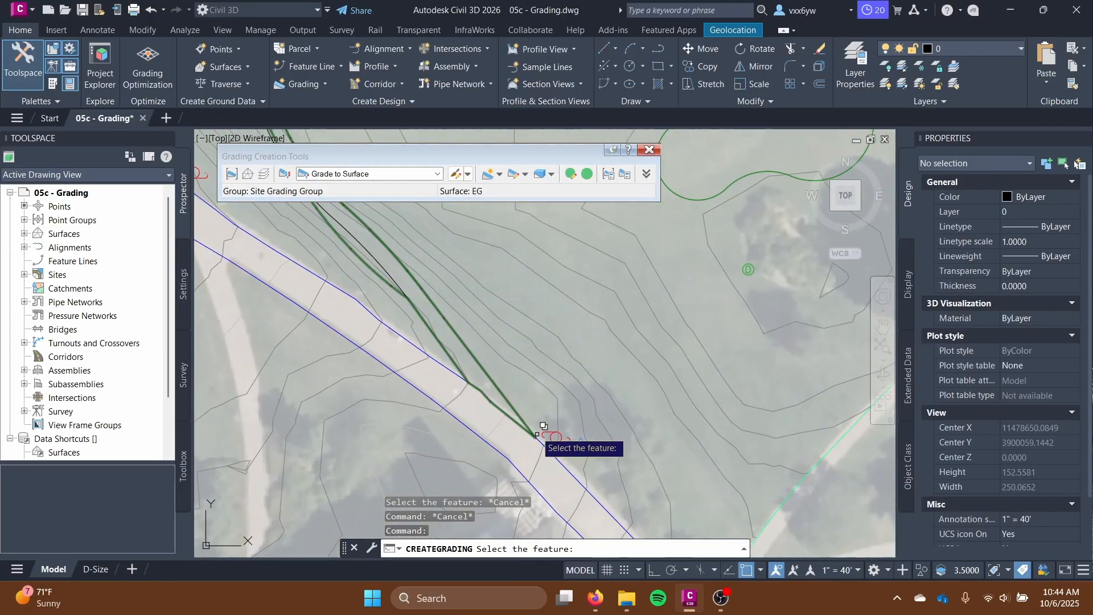
pyautogui.moveTo(426, 282); pyautogui.dragTo(499, 450, button='middle')
pyautogui.scroll(-2, 499, 451)
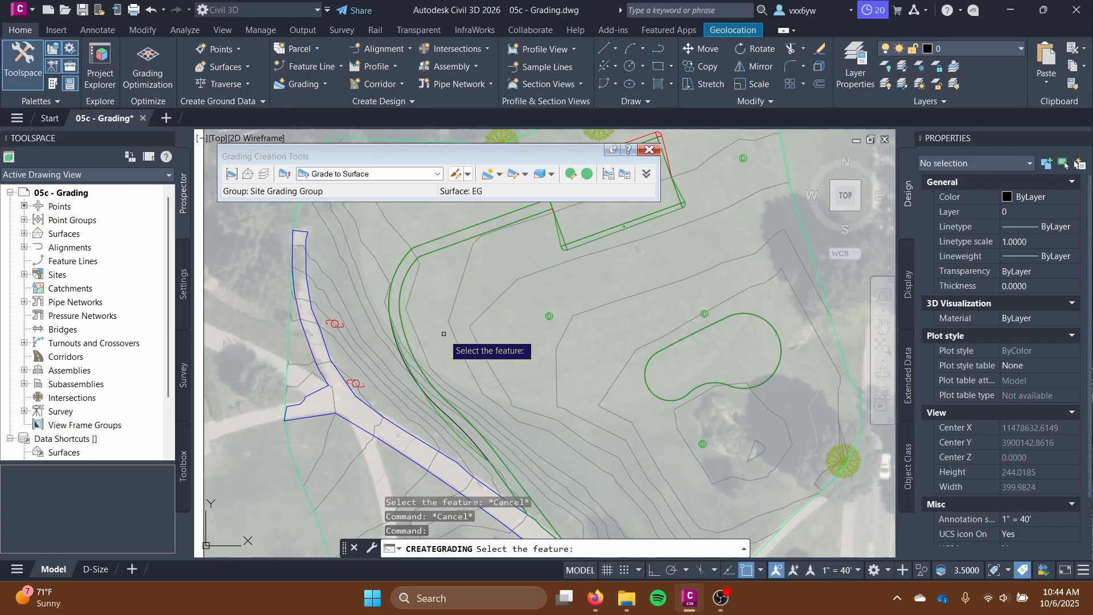
pyautogui.click(434, 393)
pyautogui.click(528, 450)
pyautogui.scroll(6, 605, 432)
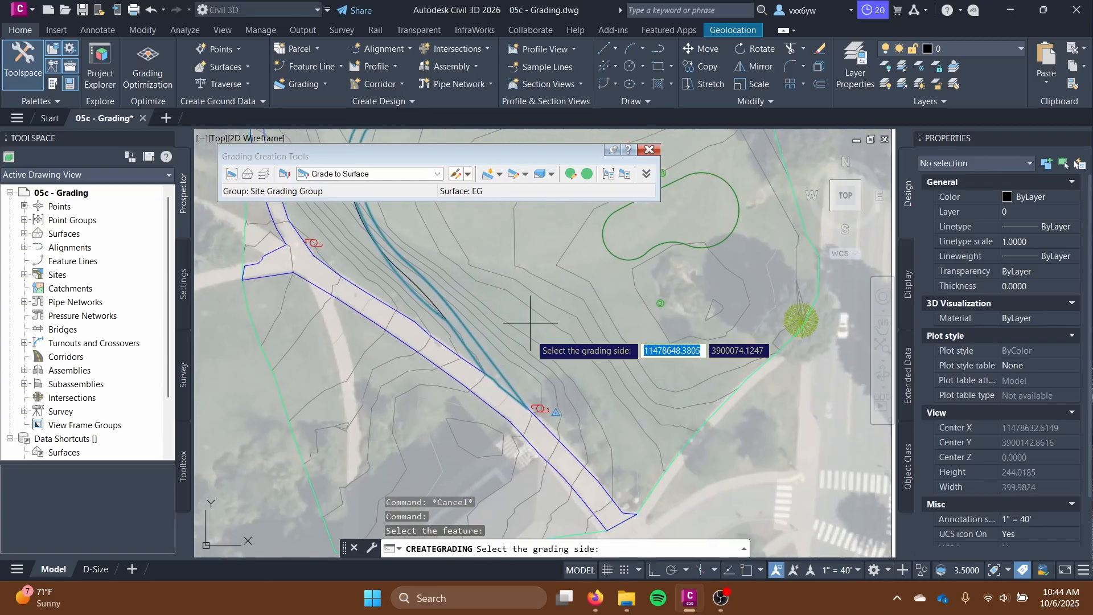
pyautogui.click(546, 350)
pyautogui.click(573, 395)
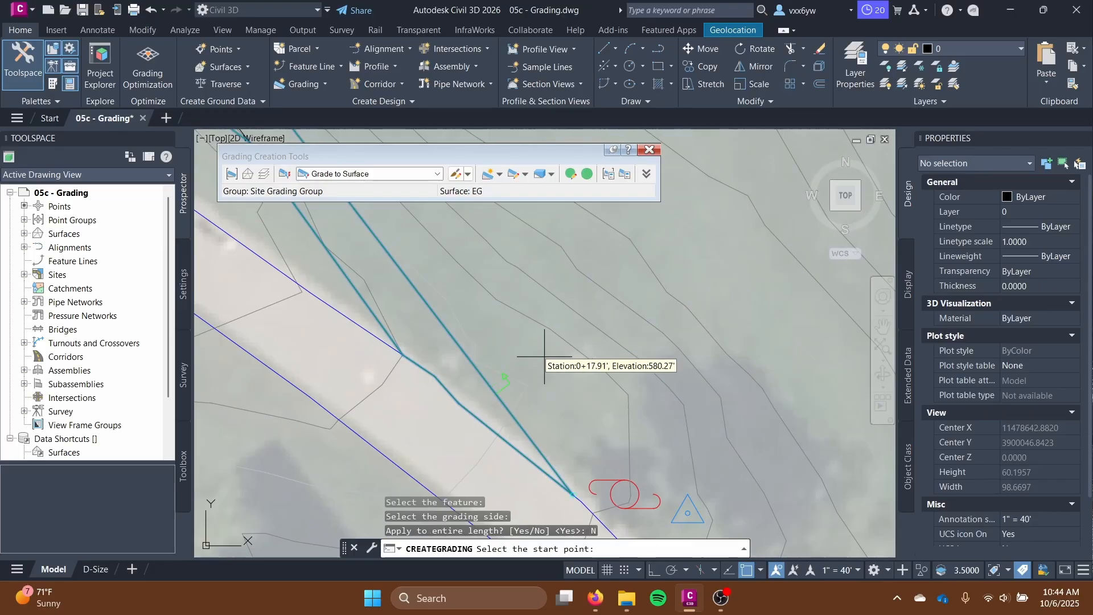
# - Set the path's grading range from its southern tip at station 0+00.00' to its lower corner at the pad, station 2+84.24'
pyautogui.scroll(6, 579, 501)
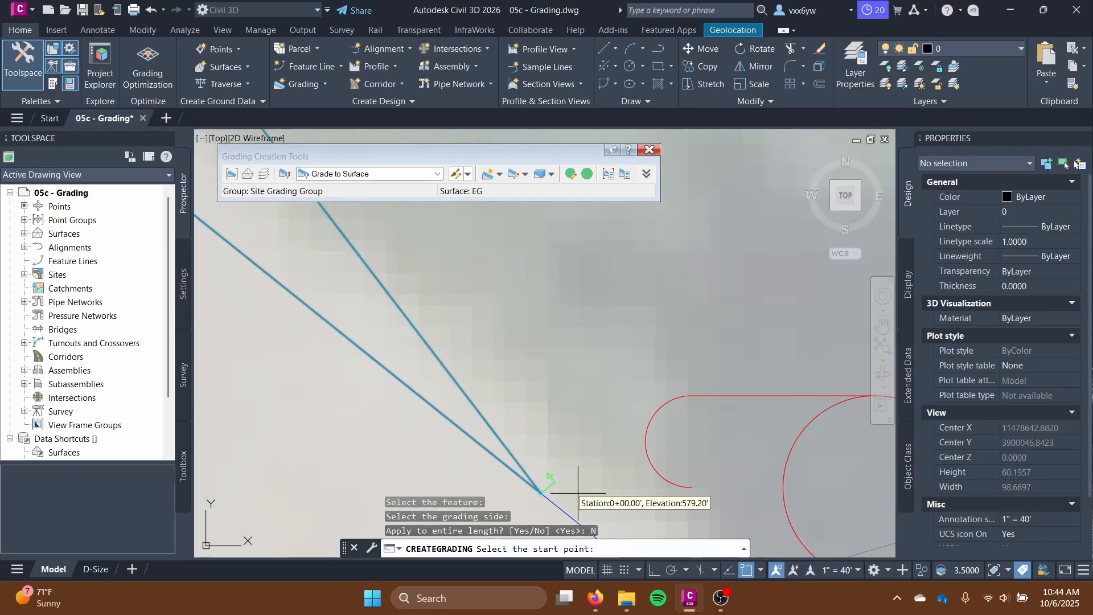
pyautogui.moveTo(593, 543); pyautogui.dragTo(574, 431, button='middle')
pyautogui.click(537, 432)
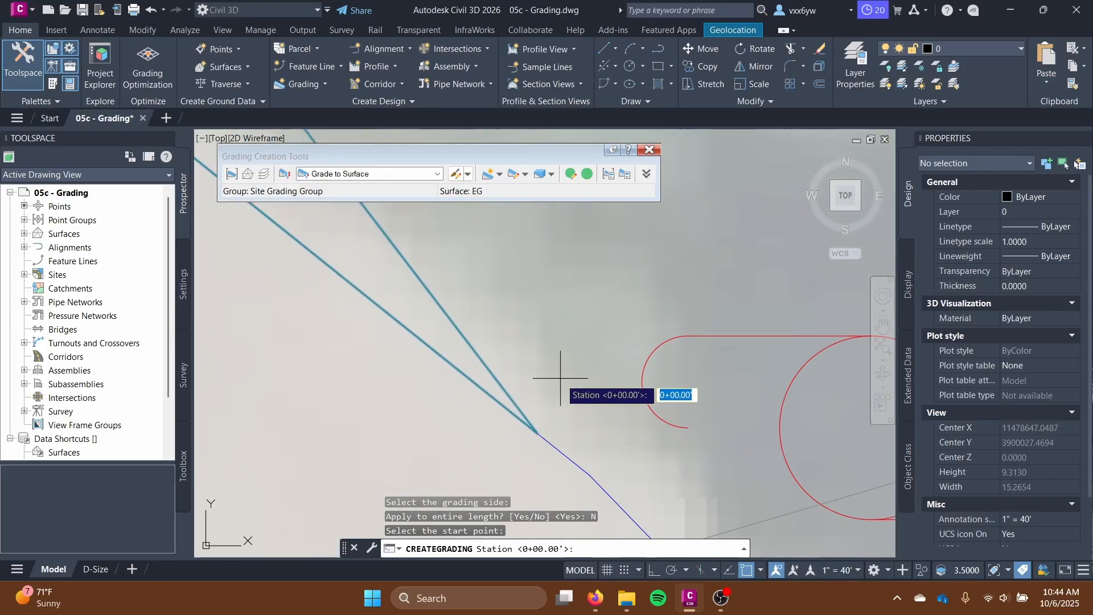
pyautogui.press('Return')
pyautogui.scroll(-5, 560, 378)
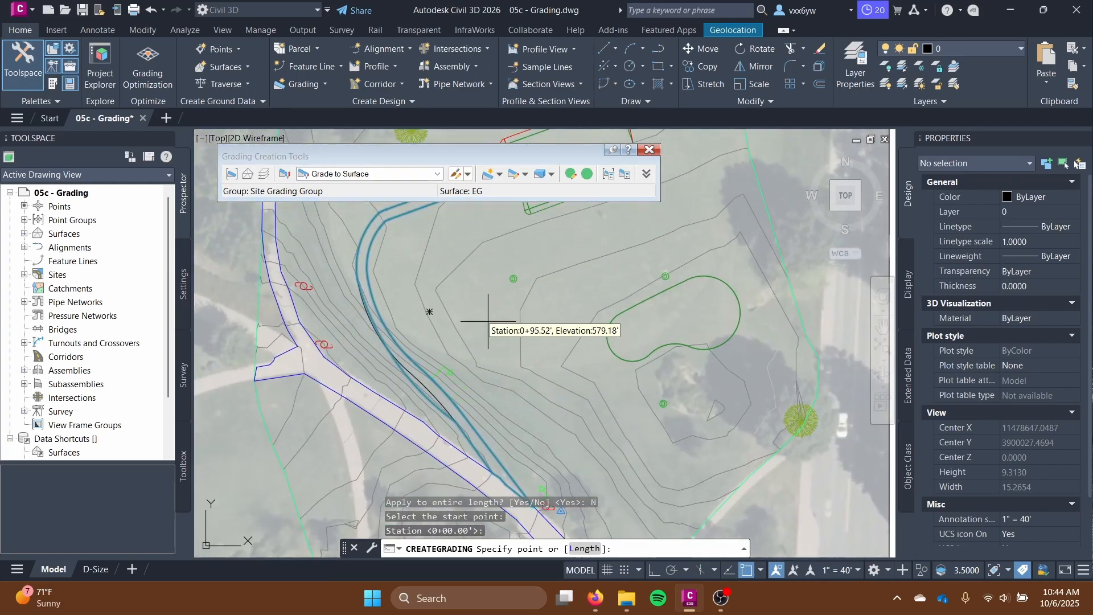
pyautogui.scroll(8, 488, 321)
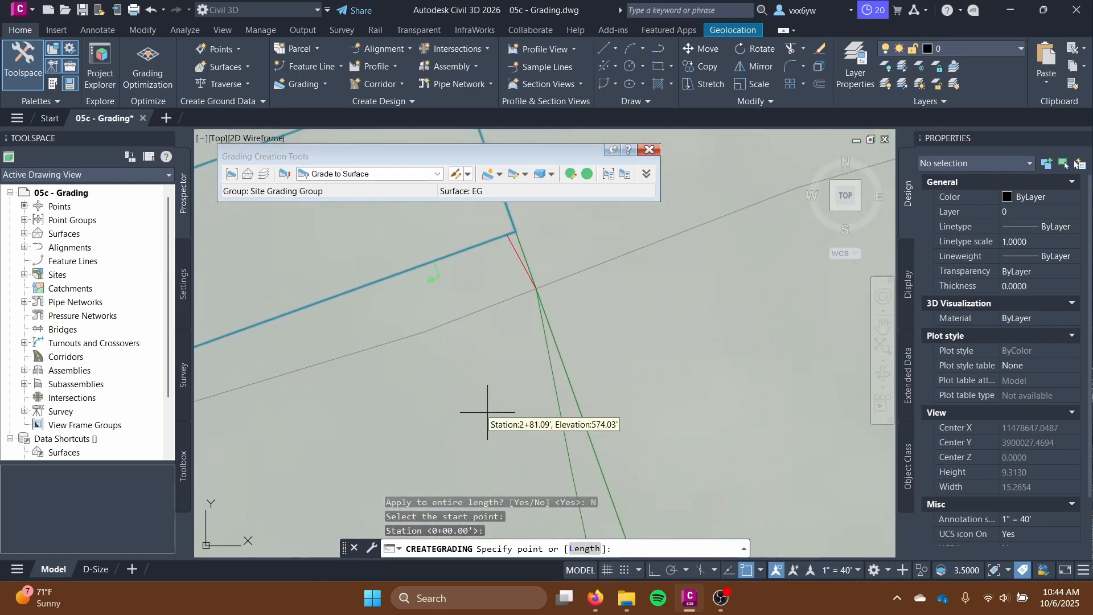
pyautogui.scroll(4, 501, 256)
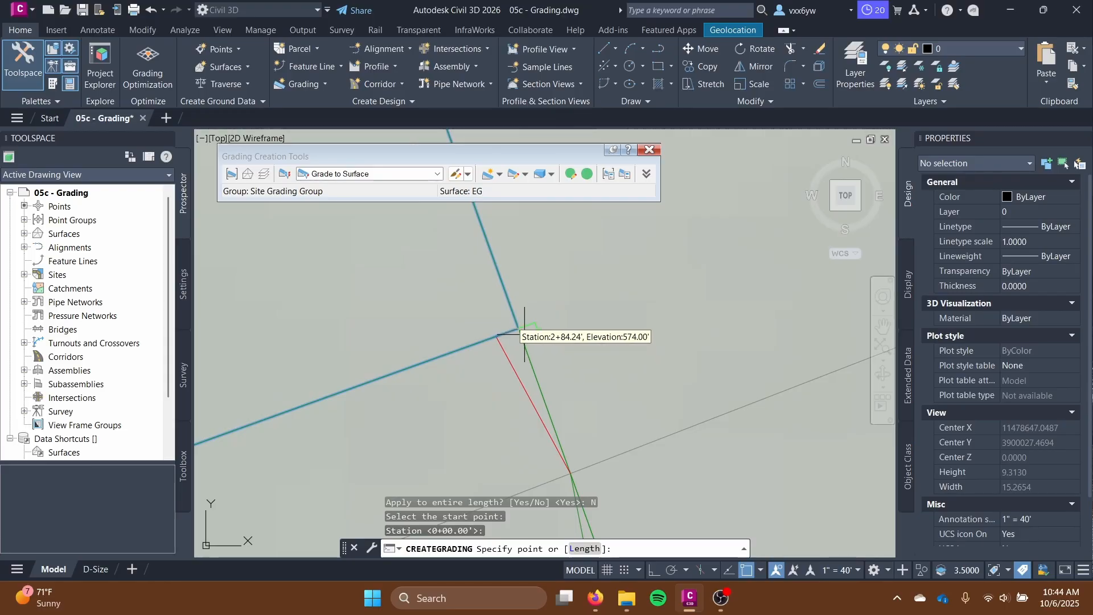
pyautogui.click(519, 327)
pyautogui.press('Return')
# - Grade this side of the path to the EG surface using slope format with 4.00:1 cut and 4.00:1 fill
pyautogui.press('Return')
pyautogui.press('Return')
pyautogui.press('Return')
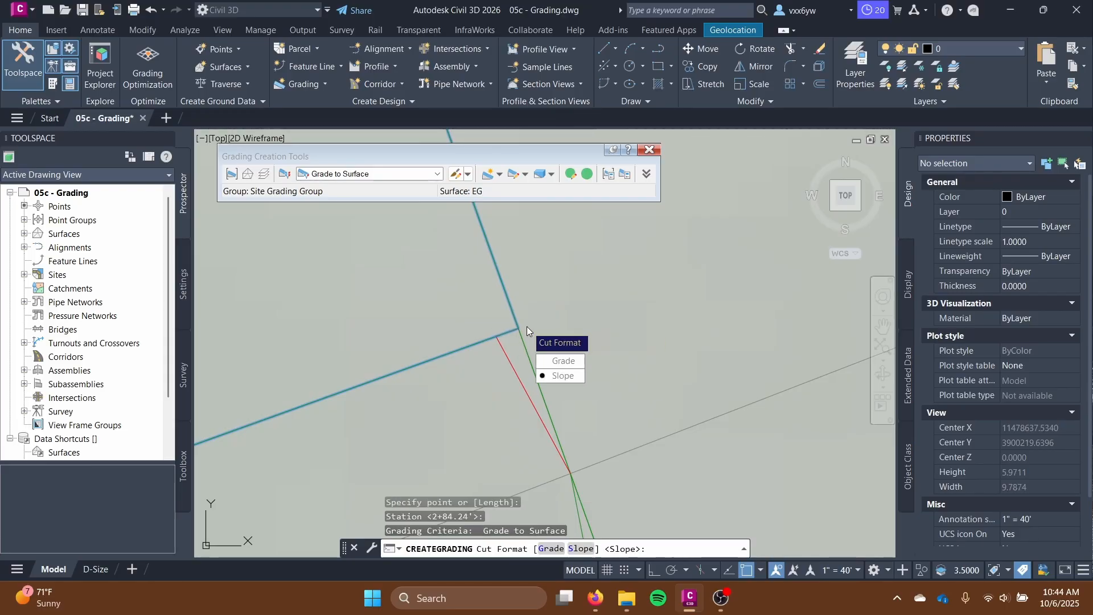
pyautogui.press('Return')
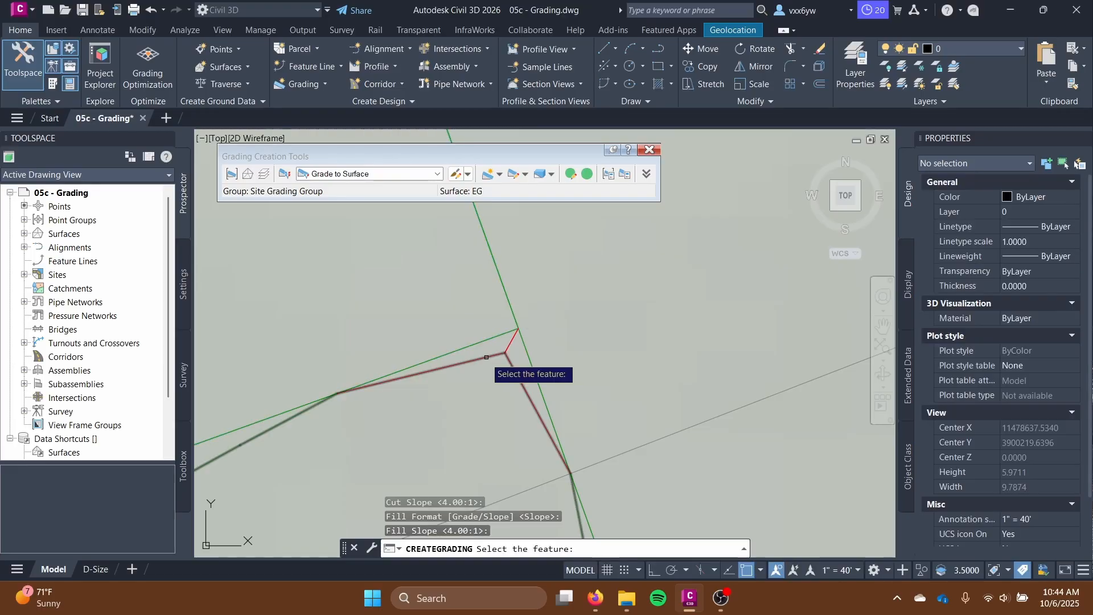
pyautogui.scroll(-14, 514, 352)
pyautogui.moveTo(528, 353); pyautogui.dragTo(595, 291, button='middle')
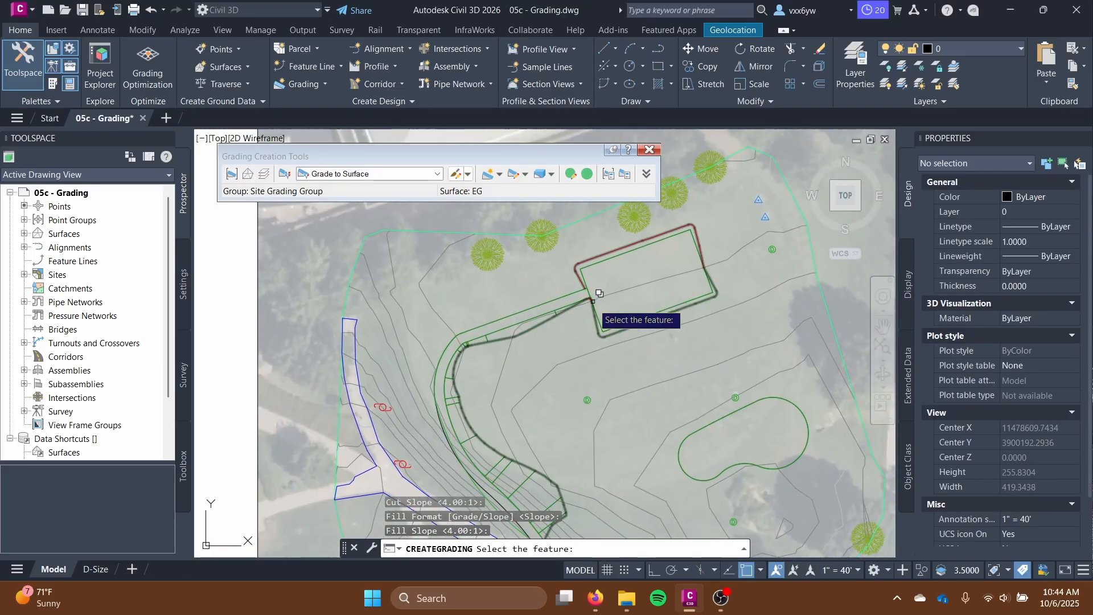
pyautogui.click(466, 418)
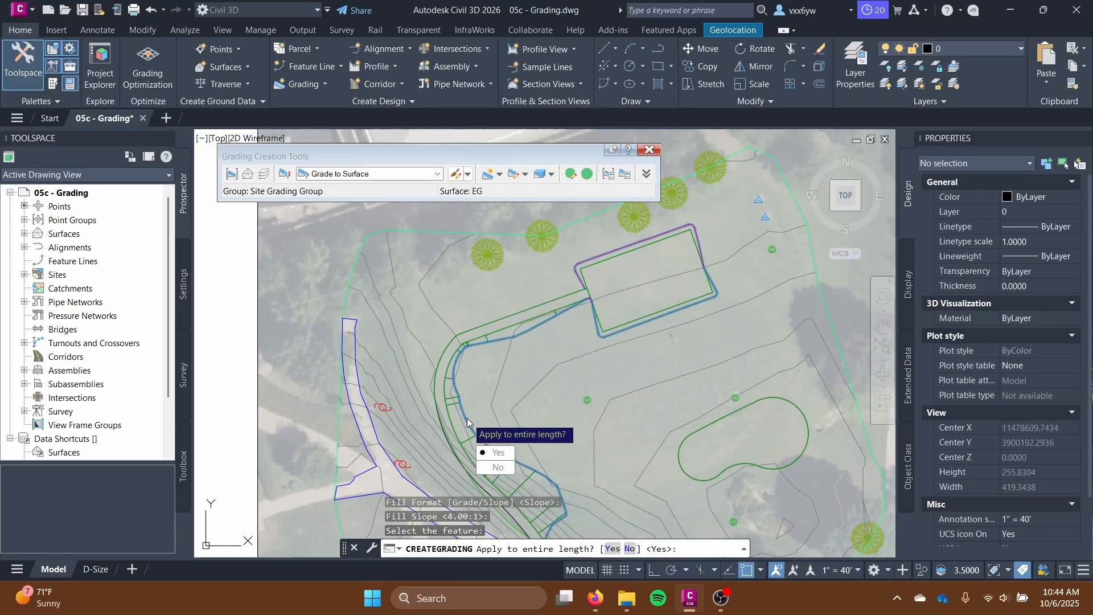
pyautogui.press('Escape')
pyautogui.press('Escape')
# - Bring the daylight feature line running around the pad and along the path to the front of the display order
pyautogui.click(467, 416)
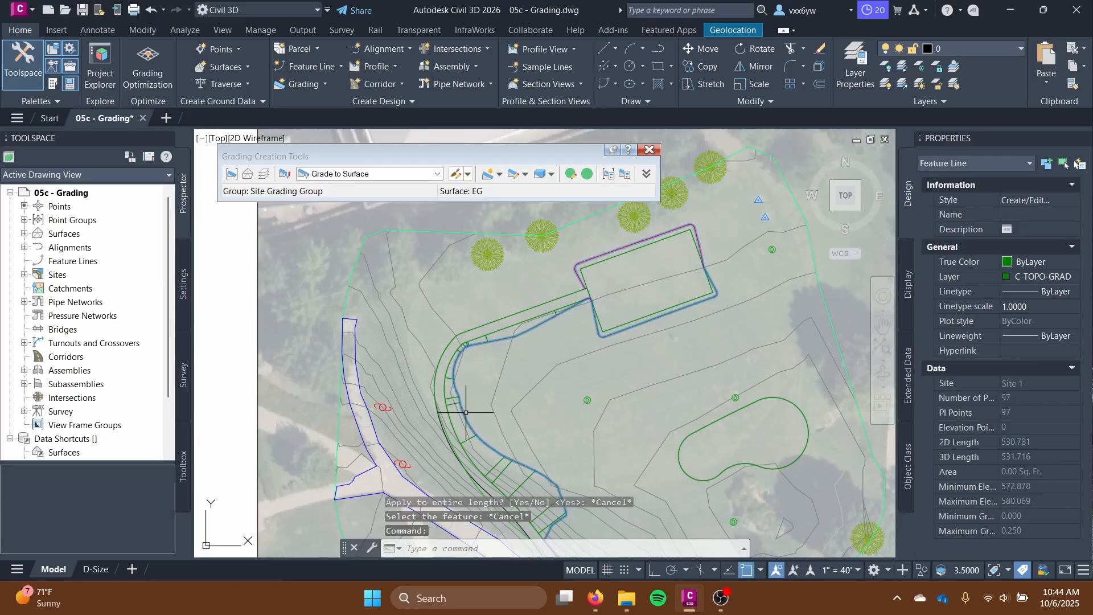
pyautogui.rightClick(467, 415)
pyautogui.moveTo(540, 204)
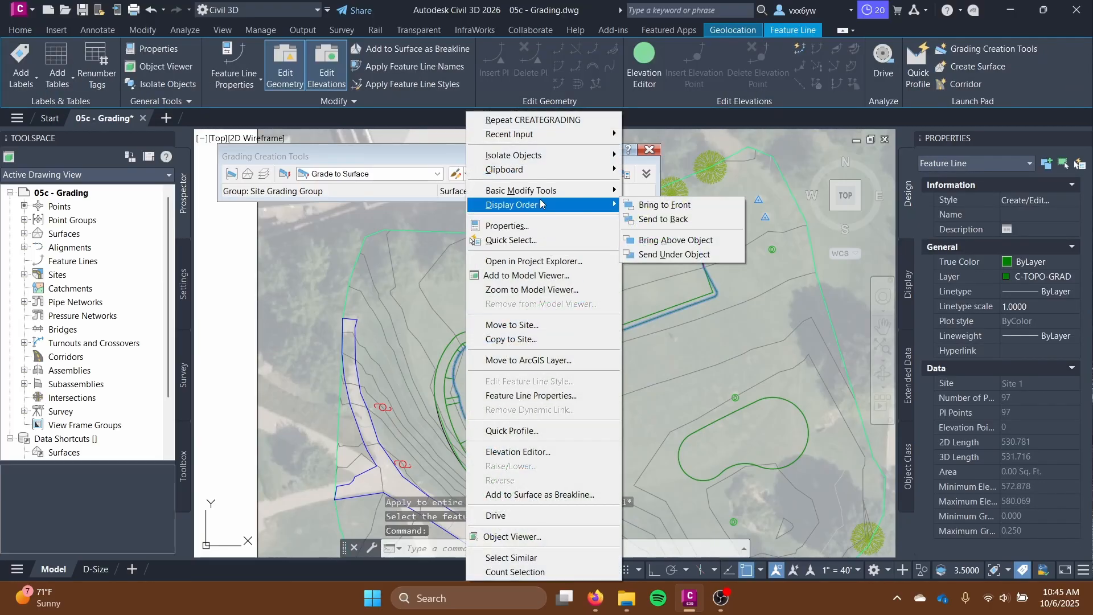
pyautogui.click(665, 205)
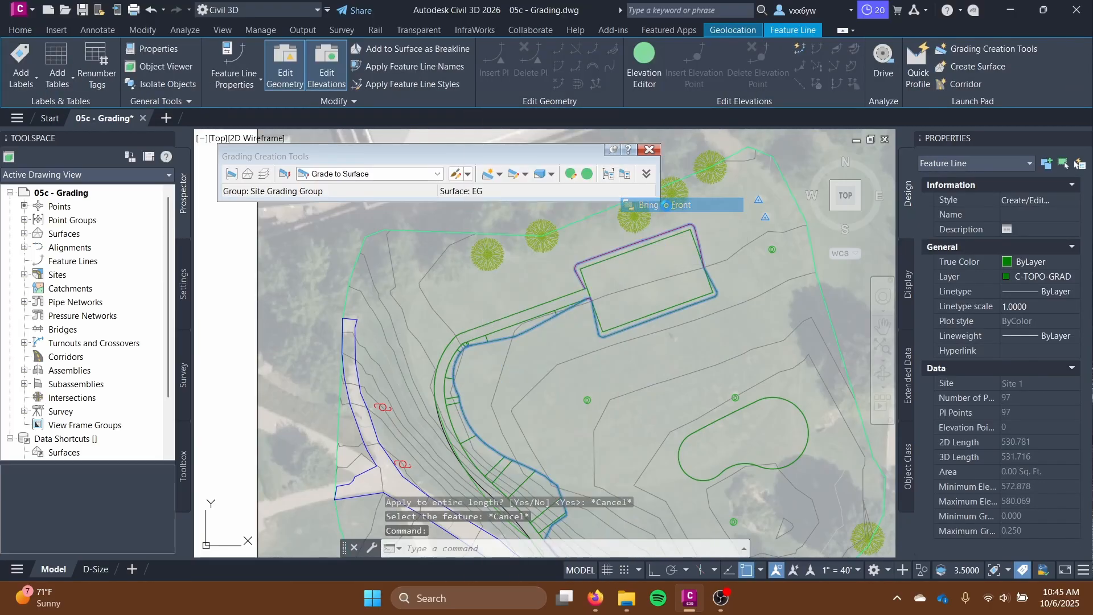
# - Bring the new grading on the inner side of the path to the front of the display order
pyautogui.scroll(3, 453, 417)
pyautogui.click(455, 392)
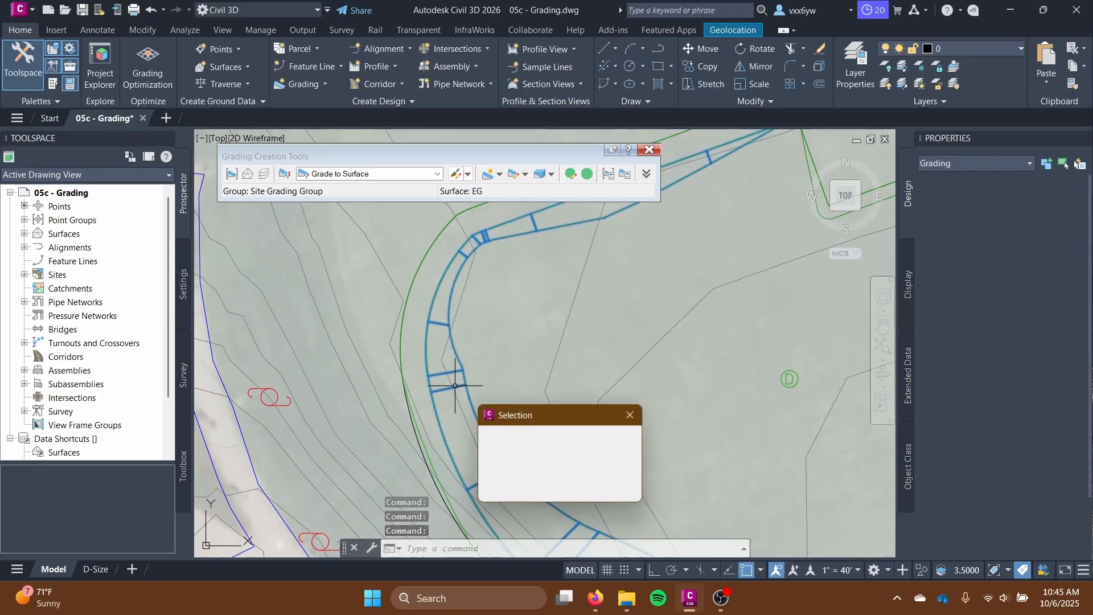
pyautogui.rightClick(451, 393)
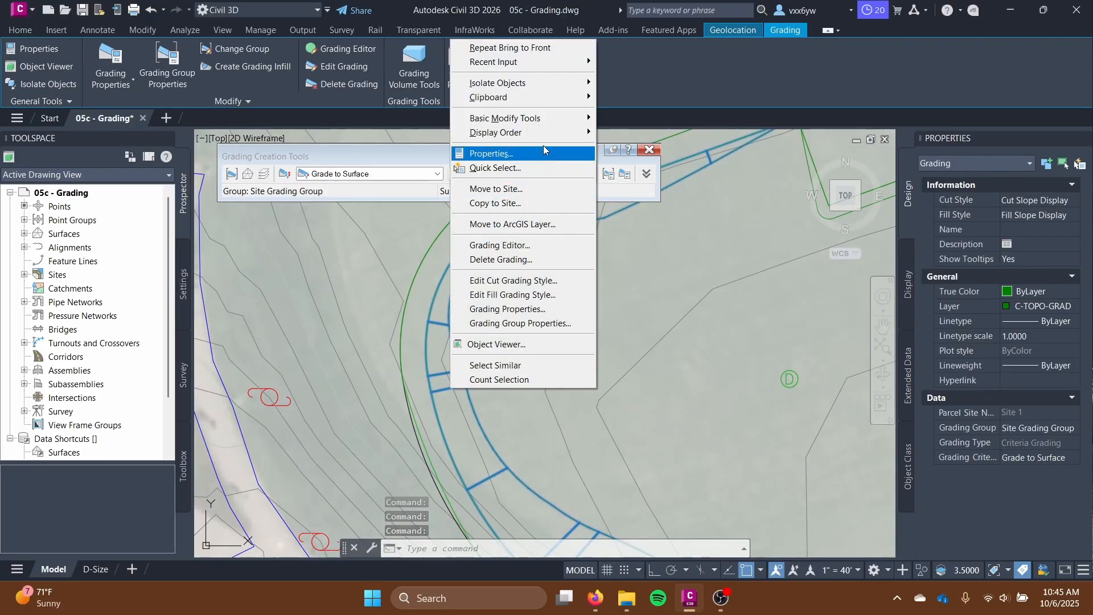
pyautogui.moveTo(555, 137)
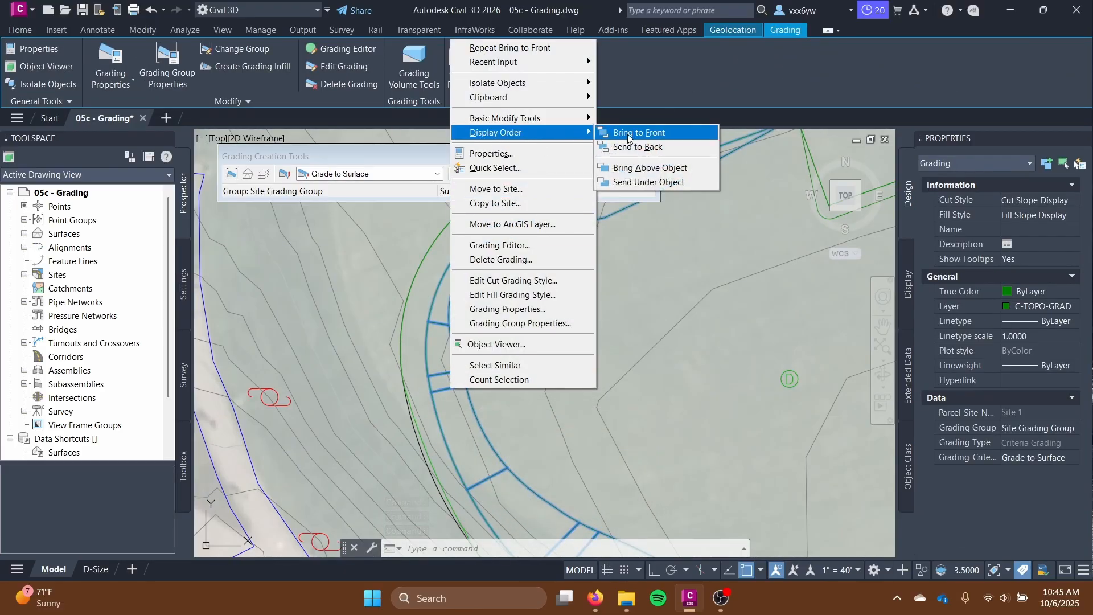
pyautogui.click(639, 131)
# - Examine the new path grading along its length and at the junction with the rectangular pad
pyautogui.scroll(-3, 625, 341)
pyautogui.scroll(2, 586, 310)
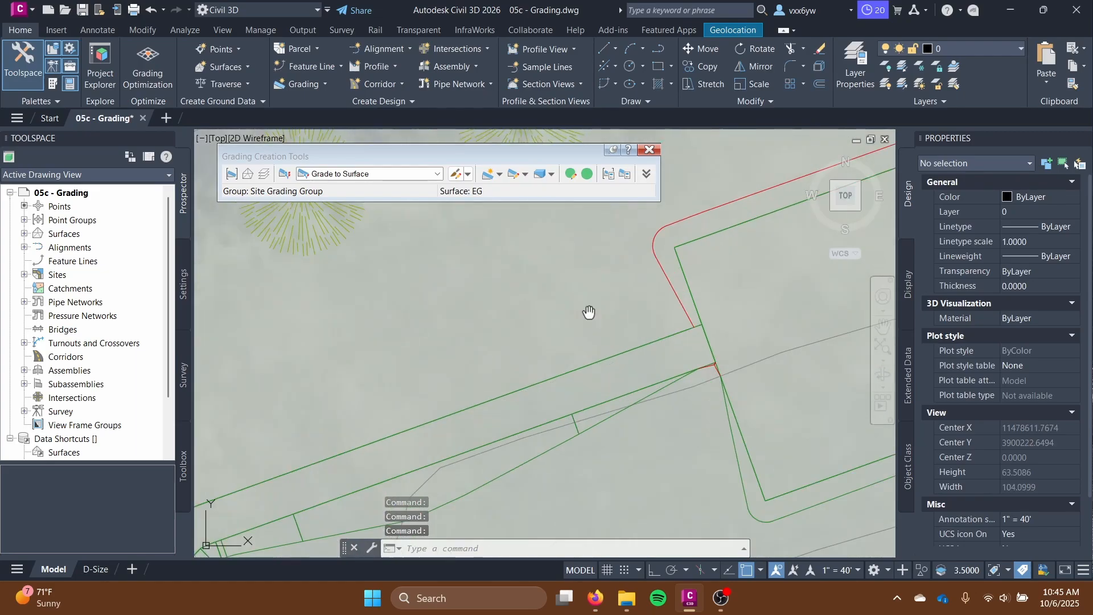
pyautogui.scroll(-4, 642, 264)
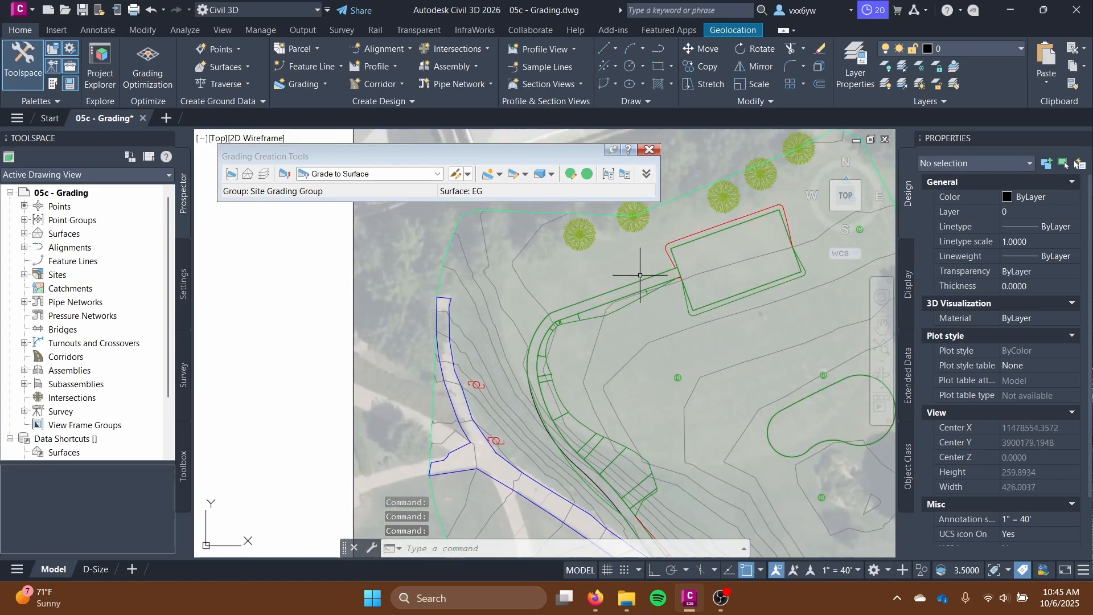
pyautogui.scroll(2, 639, 275)
pyautogui.moveTo(621, 281); pyautogui.dragTo(678, 183, button='middle')
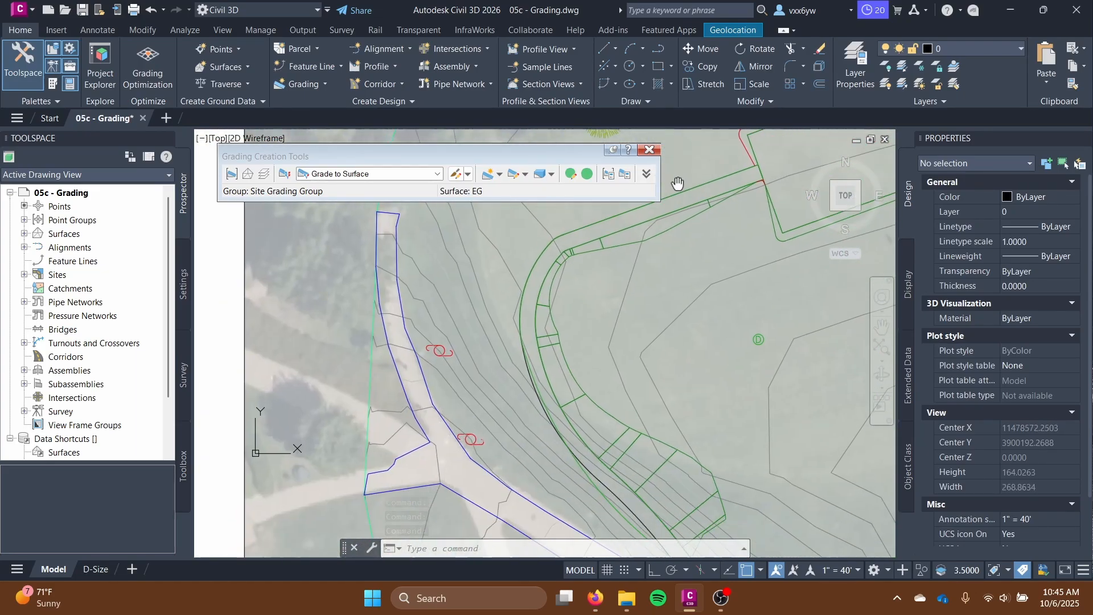
pyautogui.moveTo(548, 450); pyautogui.dragTo(519, 319, button='middle')
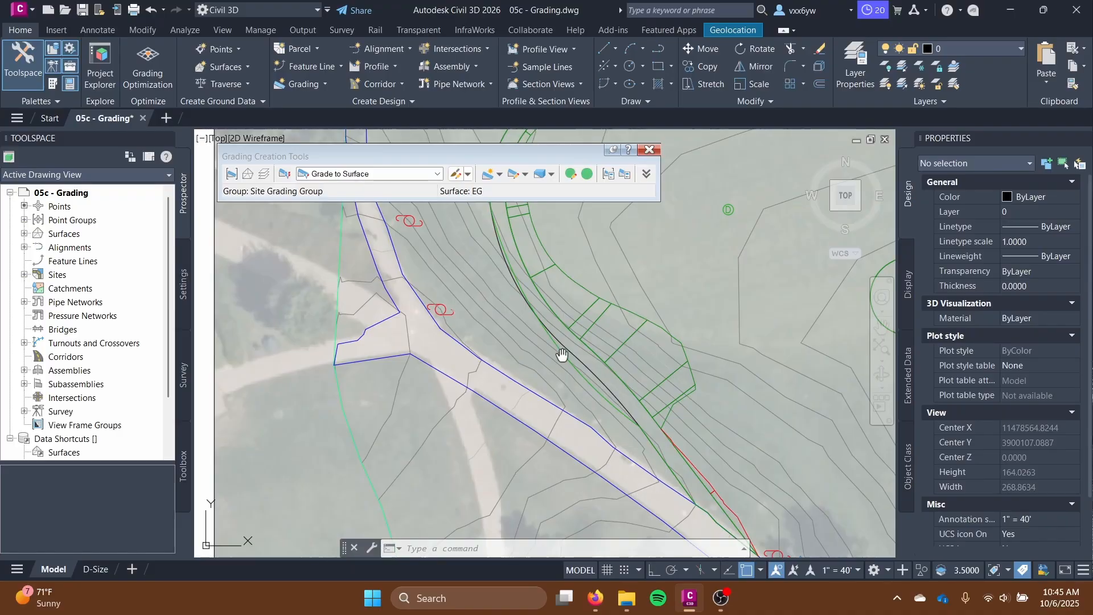
pyautogui.moveTo(562, 354); pyautogui.dragTo(530, 464, button='middle')
pyautogui.moveTo(555, 240); pyautogui.dragTo(499, 401, button='middle')
pyautogui.scroll(3, 561, 332)
pyautogui.moveTo(561, 332); pyautogui.dragTo(500, 395, button='middle')
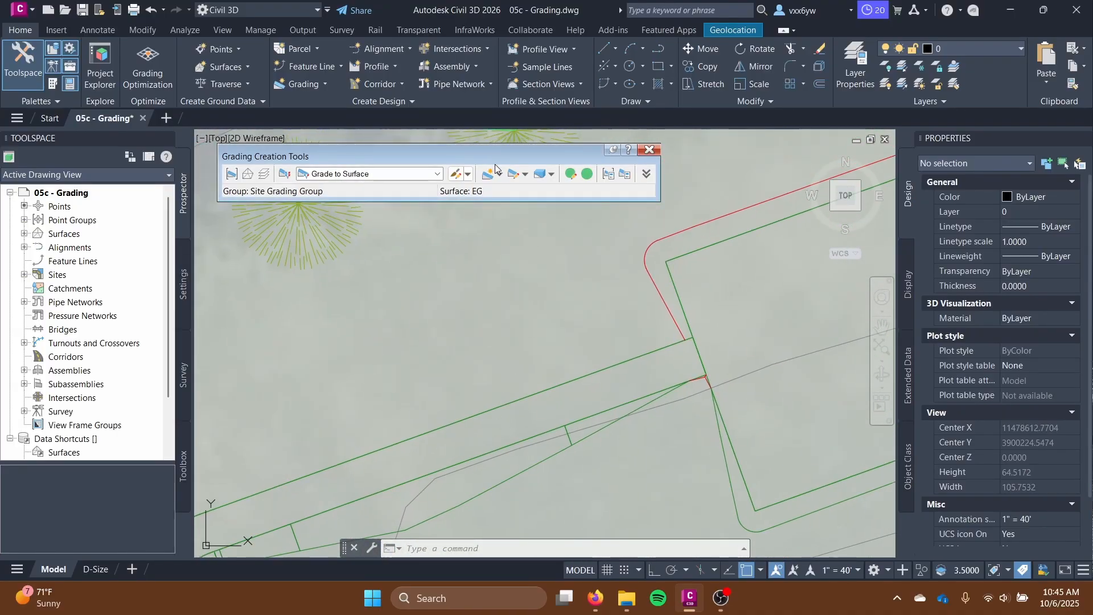
pyautogui.scroll(-3, 495, 222)
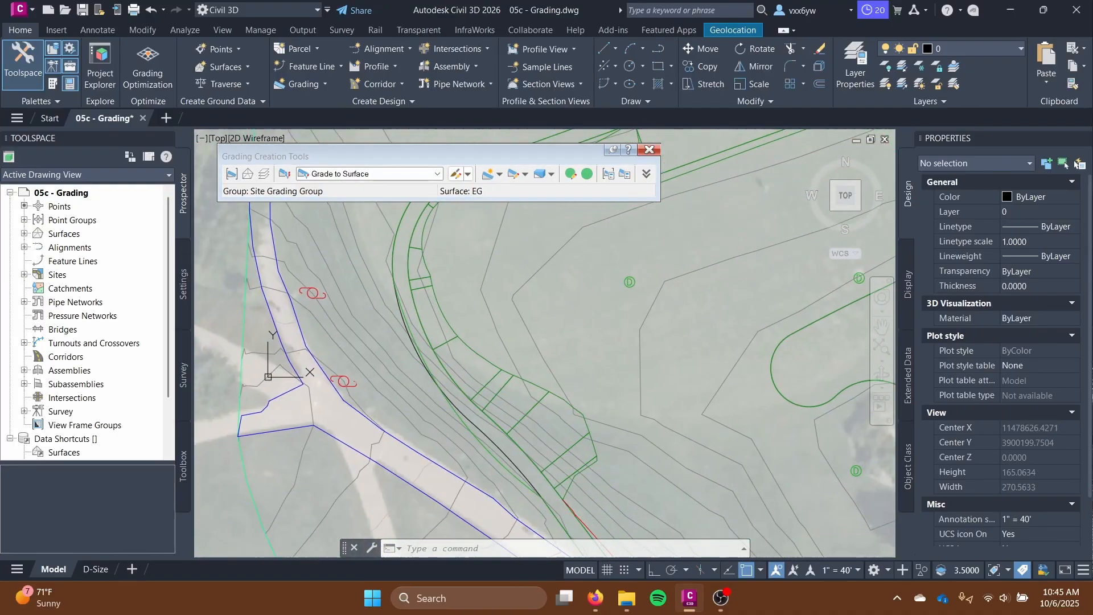
pyautogui.moveTo(457, 354)
pyautogui.mouseDown(button='middle')
pyautogui.moveTo(464, 314)
pyautogui.moveTo(451, 422)
pyautogui.mouseUp(button='middle')
pyautogui.moveTo(530, 266); pyautogui.dragTo(490, 371, button='middle')
pyautogui.scroll(2, 533, 324)
pyautogui.moveTo(568, 233); pyautogui.dragTo(537, 361, button='middle')
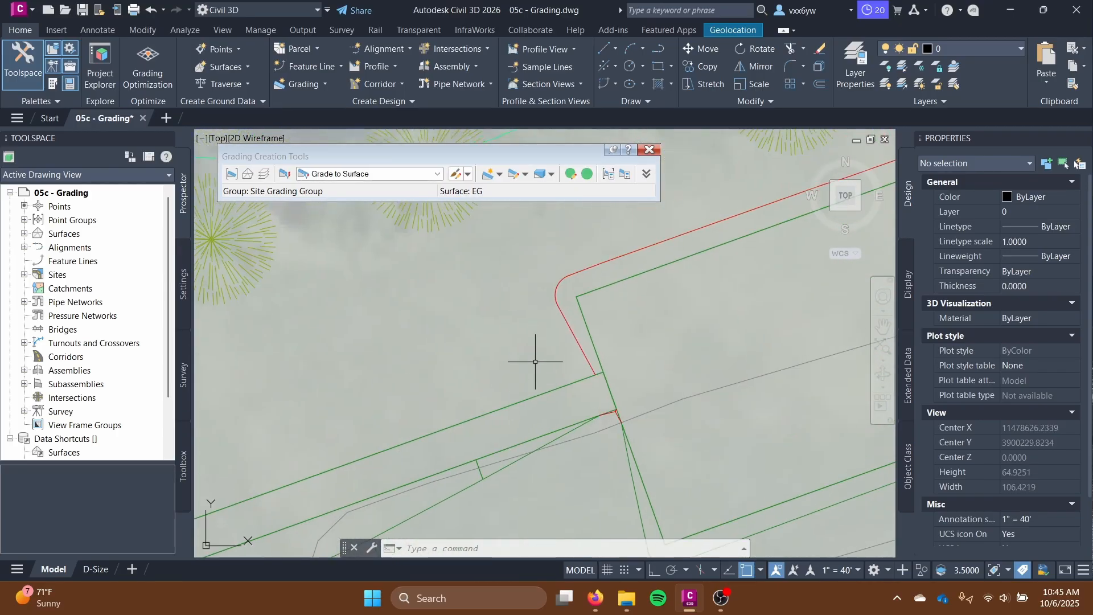
pyautogui.scroll(1, 537, 360)
pyautogui.scroll(-2, 524, 233)
# - Start Create Grading on the path's feature line again, choosing the outer side and not applying it to the entire length
pyautogui.click(499, 174)
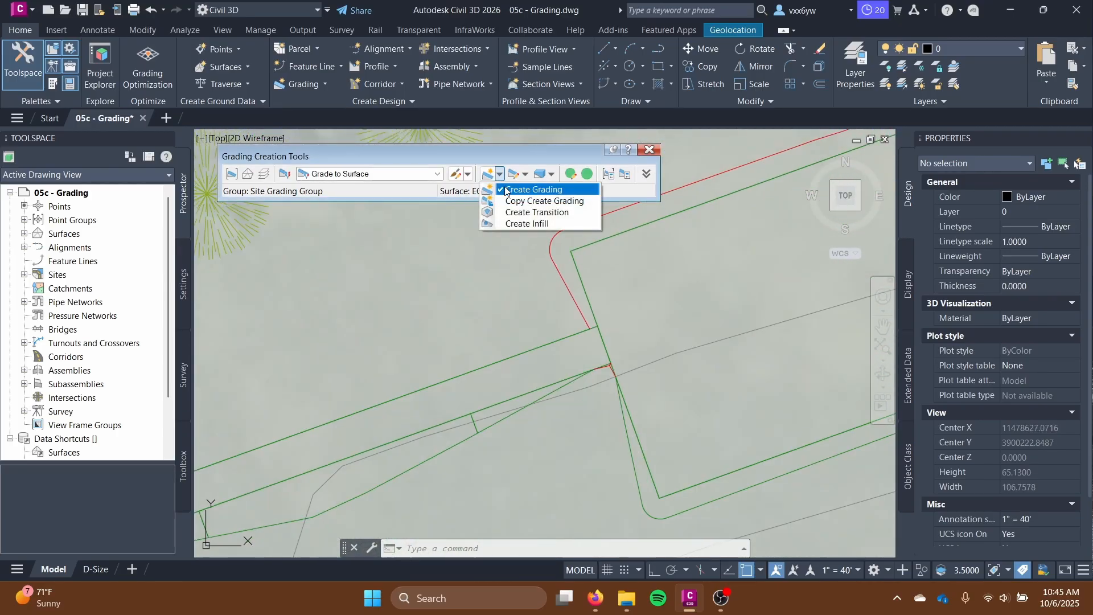
pyautogui.click(506, 191)
pyautogui.scroll(2, 566, 336)
pyautogui.click(607, 383)
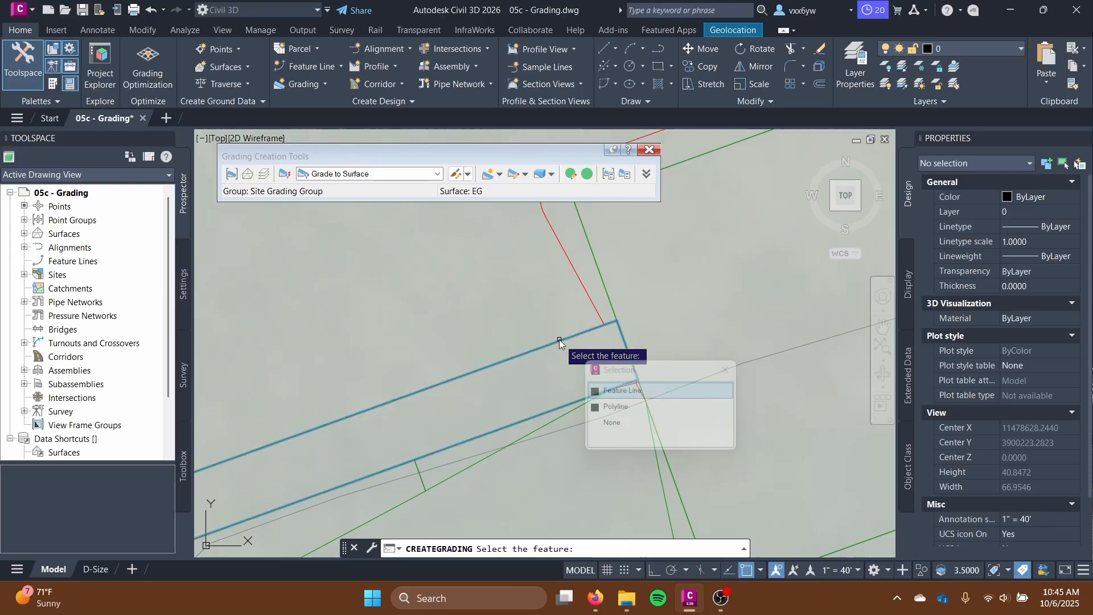
pyautogui.click(613, 390)
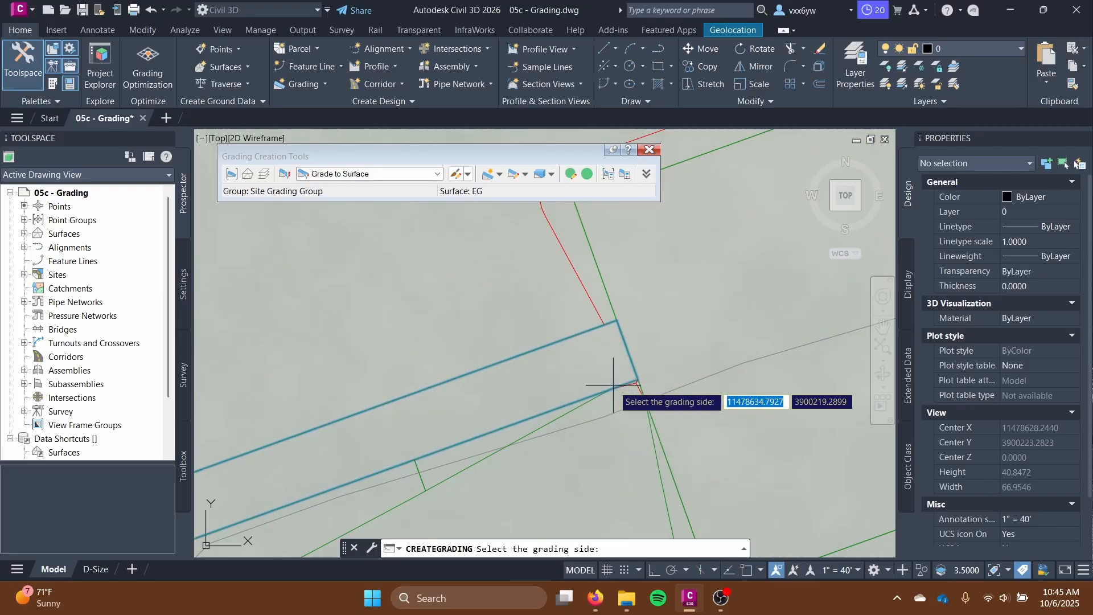
pyautogui.click(473, 298)
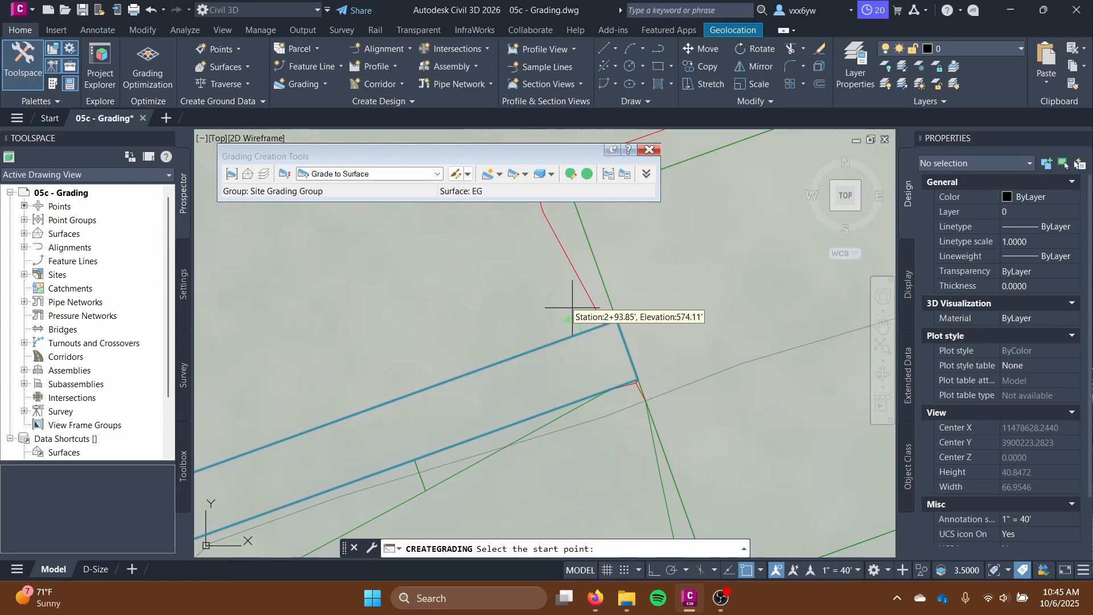
# - Set the start of the outer-side grading at station 2+90.24, the corner where the path meets the pad
pyautogui.scroll(3, 614, 321)
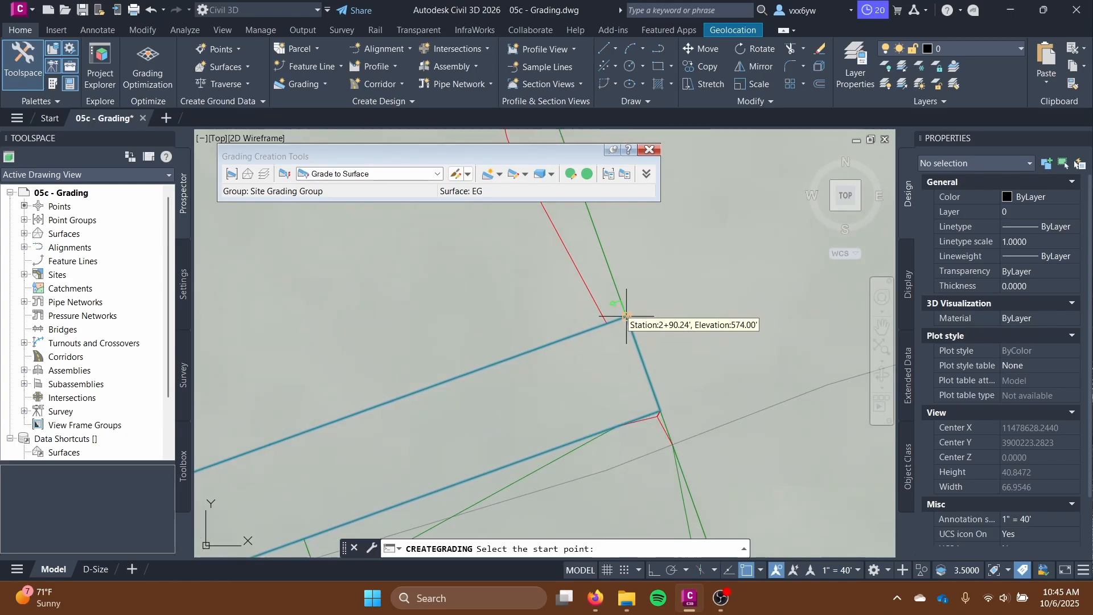
pyautogui.click(626, 316)
pyautogui.press('Return')
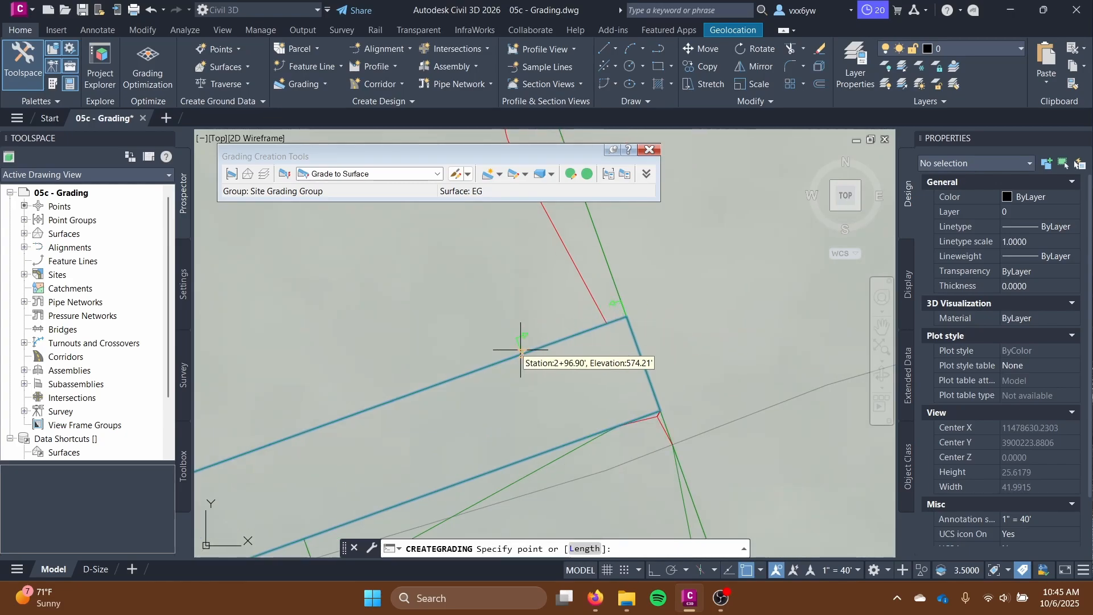
# - End the outer-side grading at station 5+48.23, just short of where the path joins the existing walkway edge
pyautogui.scroll(-6, 524, 365)
pyautogui.scroll(4, 524, 444)
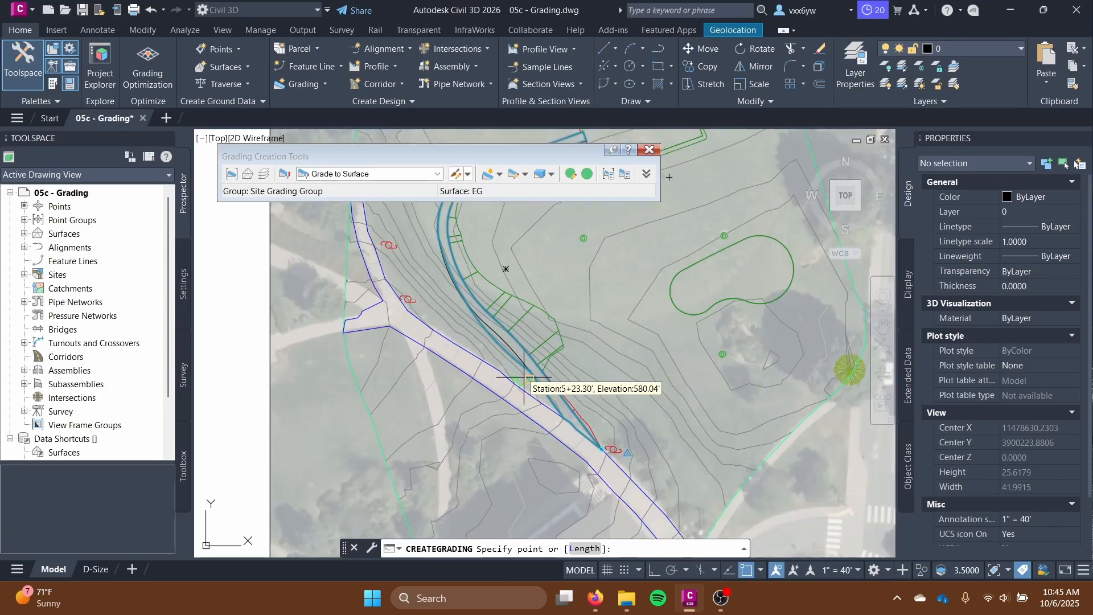
pyautogui.moveTo(417, 298); pyautogui.dragTo(520, 461, button='middle')
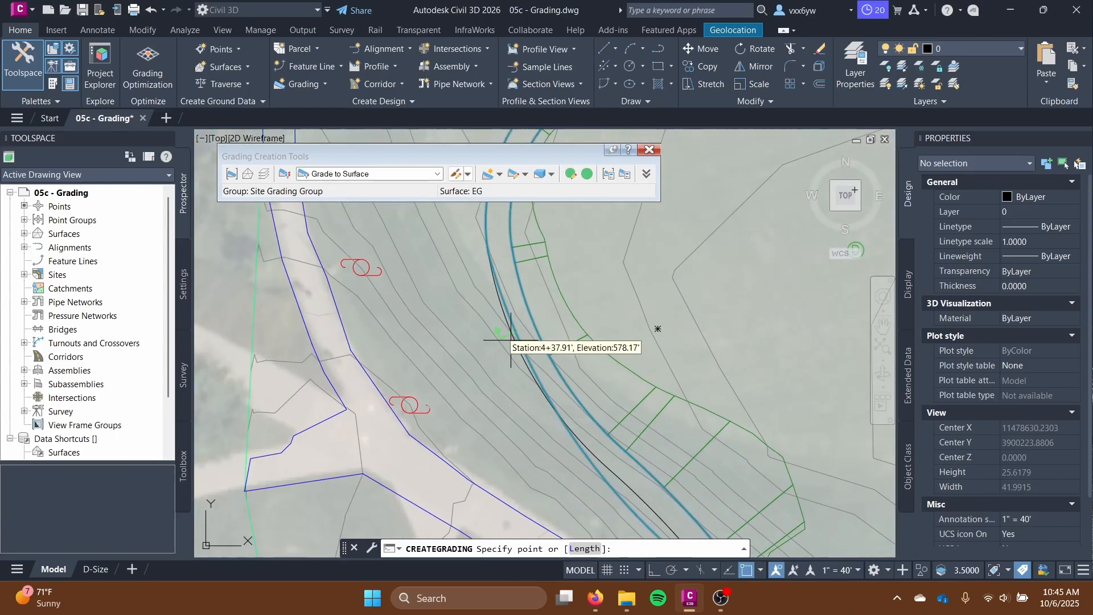
pyautogui.moveTo(525, 402); pyautogui.dragTo(453, 239, button='middle')
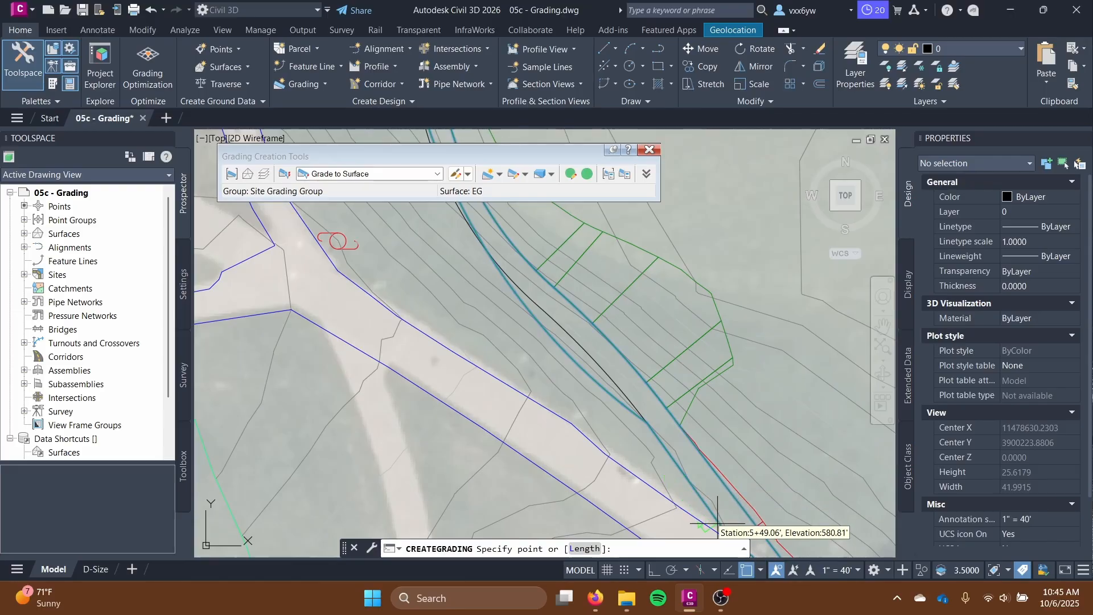
pyautogui.moveTo(479, 298); pyautogui.dragTo(462, 279, button='middle')
pyautogui.scroll(2, 610, 402)
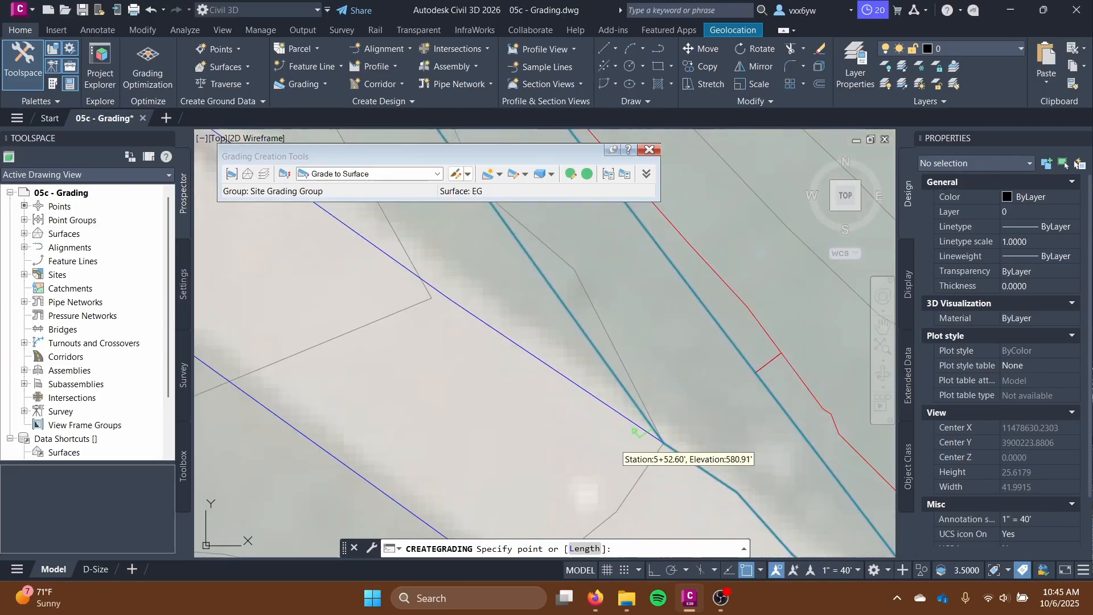
pyautogui.scroll(2, 659, 432)
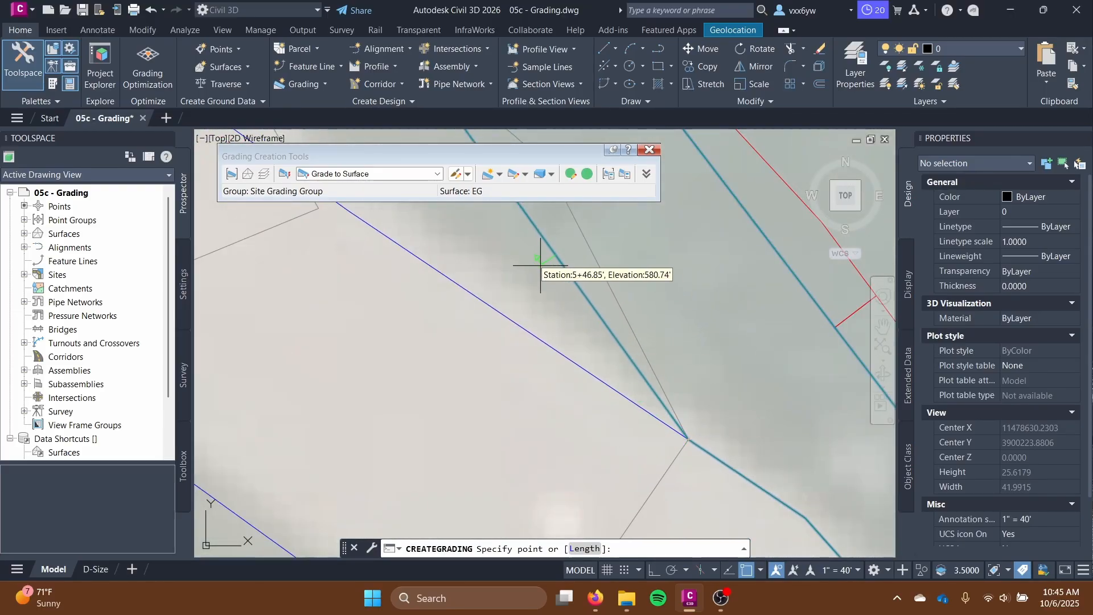
pyautogui.moveTo(534, 197); pyautogui.dragTo(569, 285, button='middle')
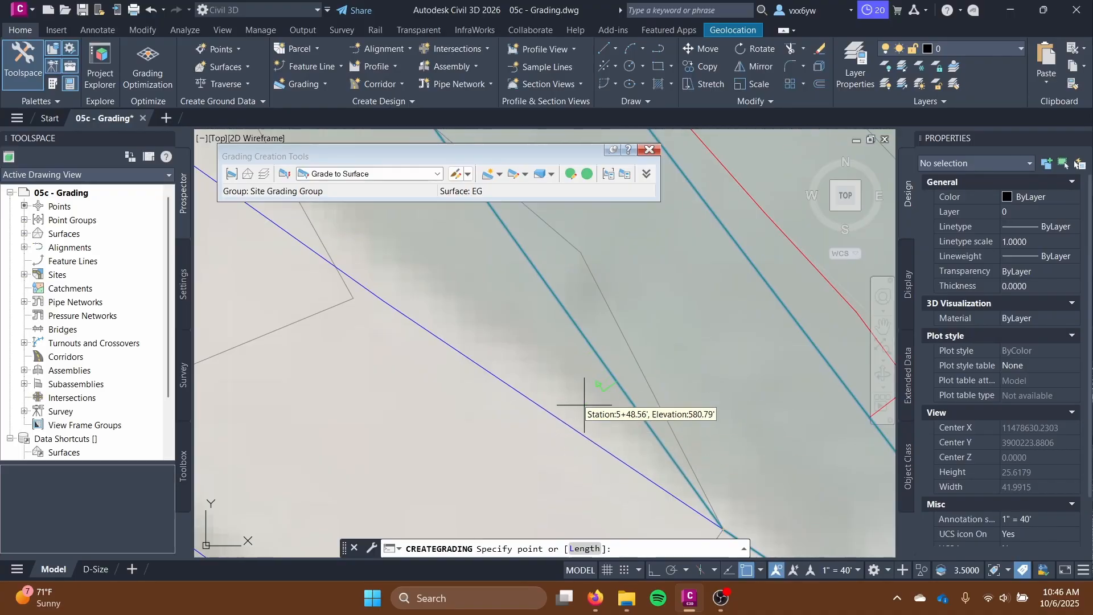
pyautogui.moveTo(530, 318)
pyautogui.mouseDown(button='middle')
pyautogui.moveTo(575, 436)
pyautogui.moveTo(517, 334)
pyautogui.mouseUp(button='middle')
pyautogui.scroll(-2, 575, 424)
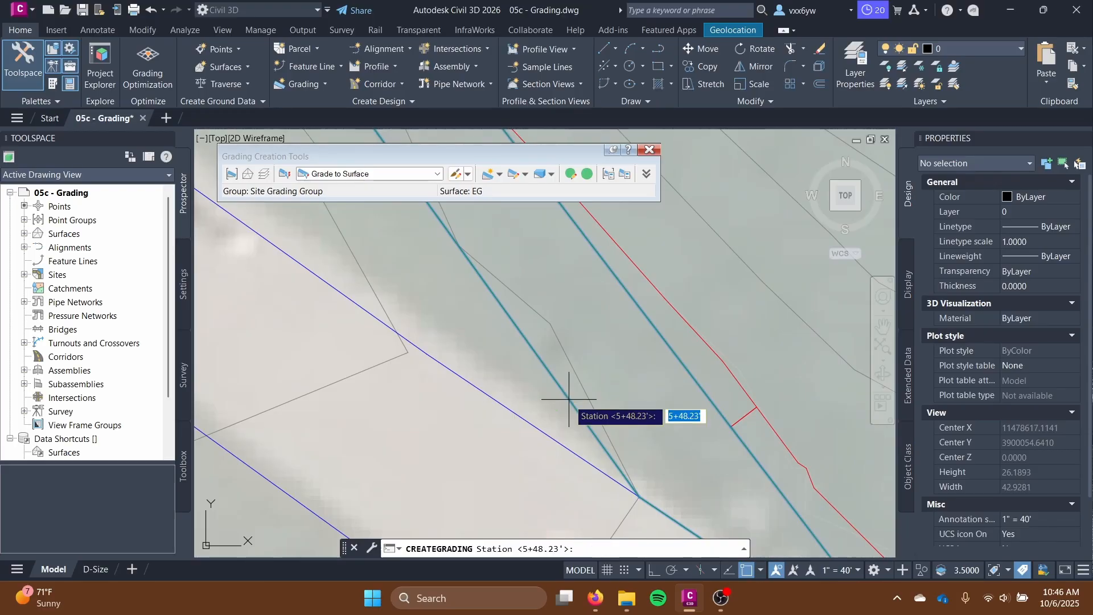
pyautogui.press('Return')
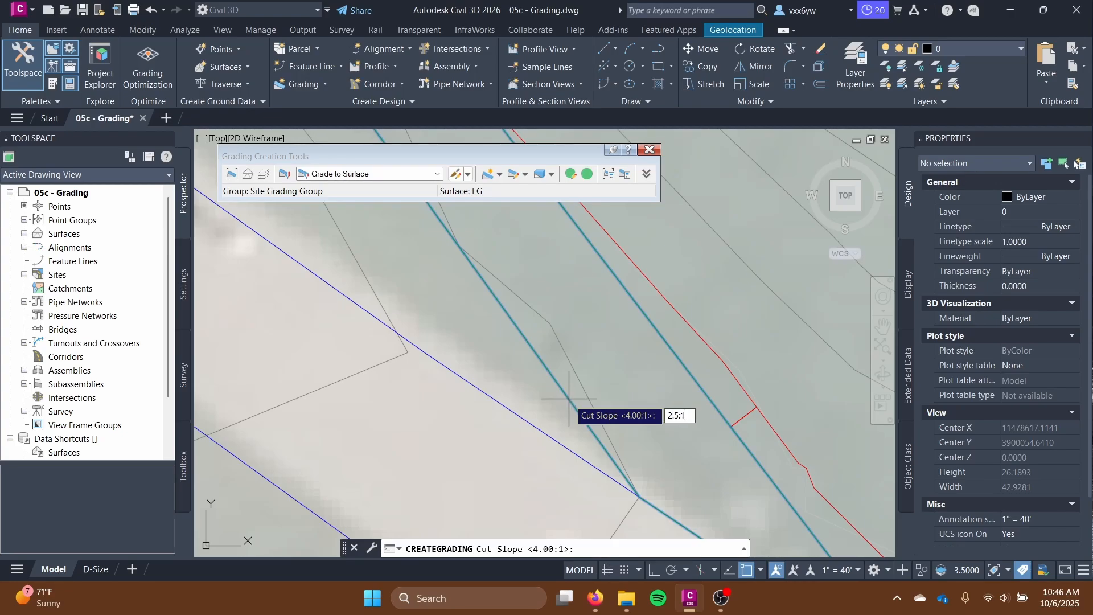
# - Grade the path's outer side with 2.5:1 cut and fill slopes, and end the grading command
pyautogui.press('Return')
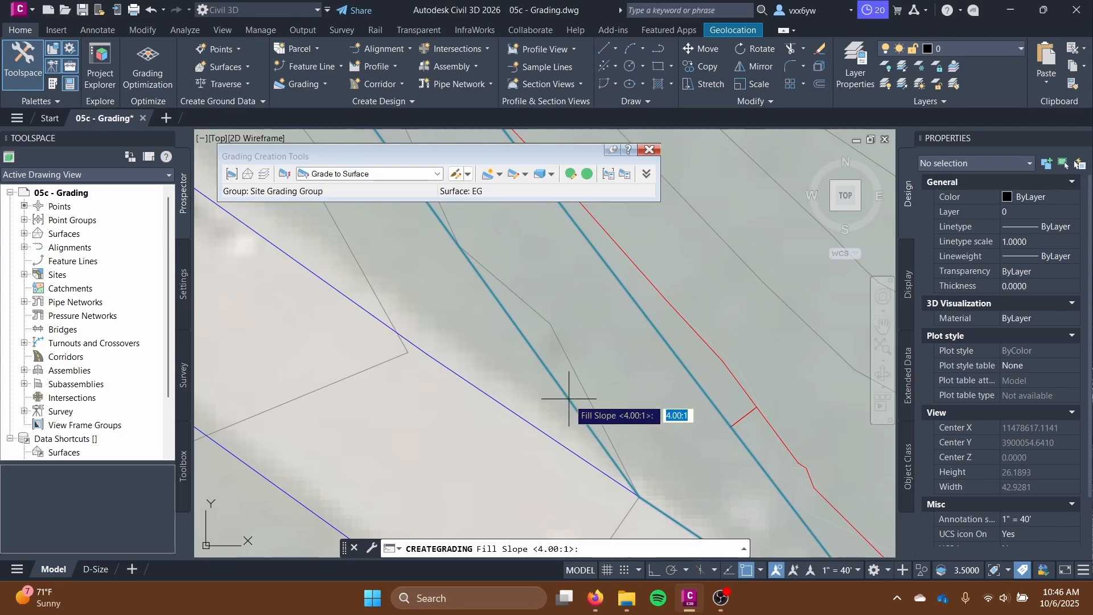
pyautogui.write('2.5:1')
pyautogui.press('Return')
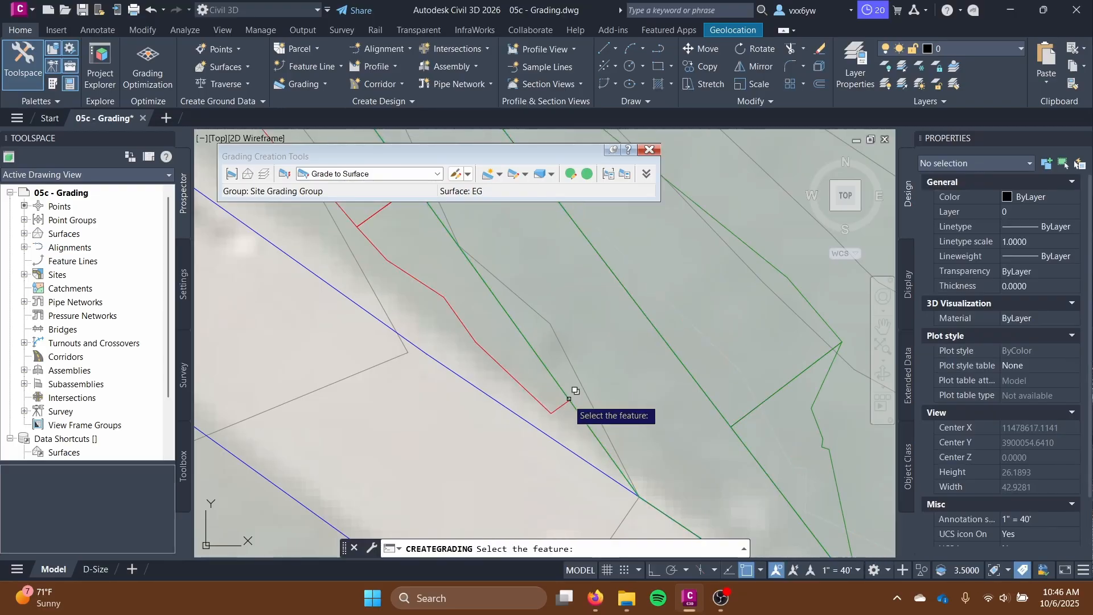
pyautogui.scroll(-3, 476, 356)
pyautogui.moveTo(535, 415); pyautogui.dragTo(653, 452, button='middle')
pyautogui.moveTo(445, 296); pyautogui.dragTo(519, 380, button='middle')
pyautogui.scroll(2, 519, 379)
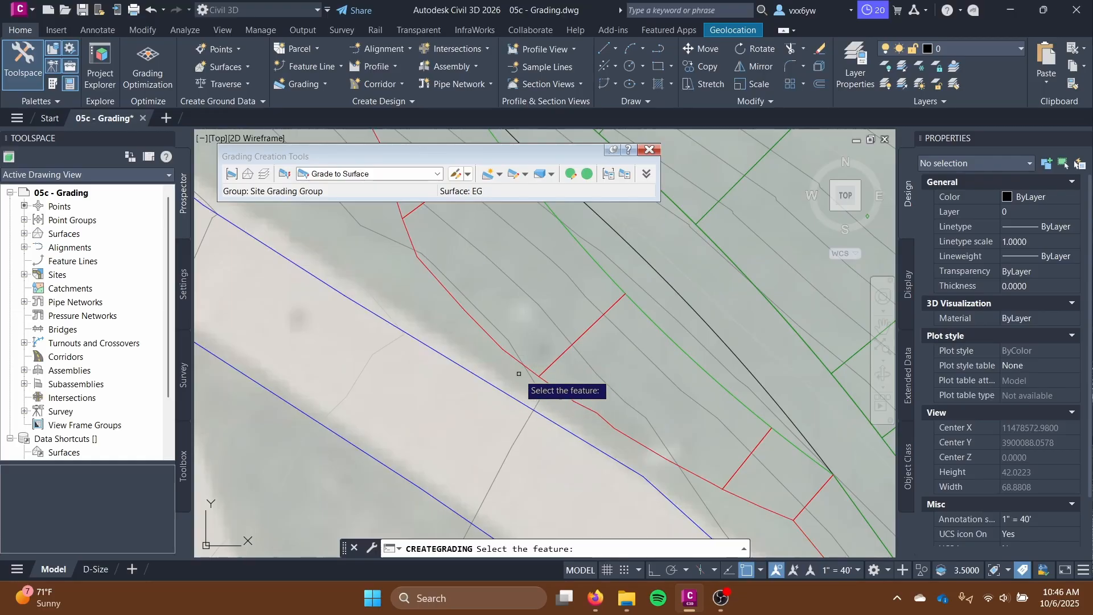
pyautogui.scroll(2, 522, 351)
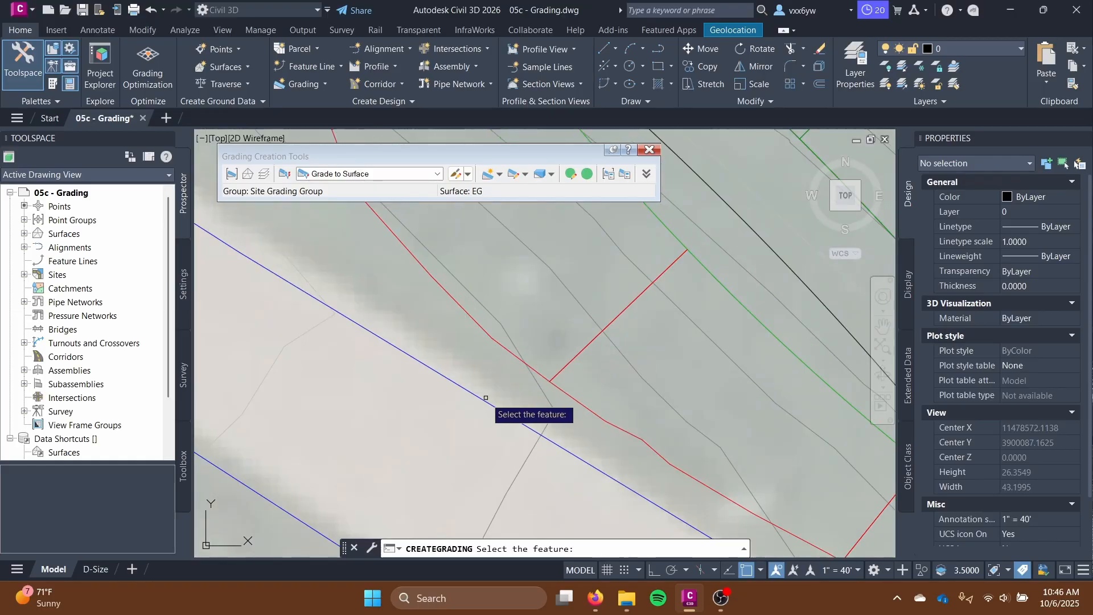
pyautogui.press('Escape')
# - Select the daylight feature line around the site, the pad's feature line and the pad's grading
pyautogui.scroll(-6, 487, 380)
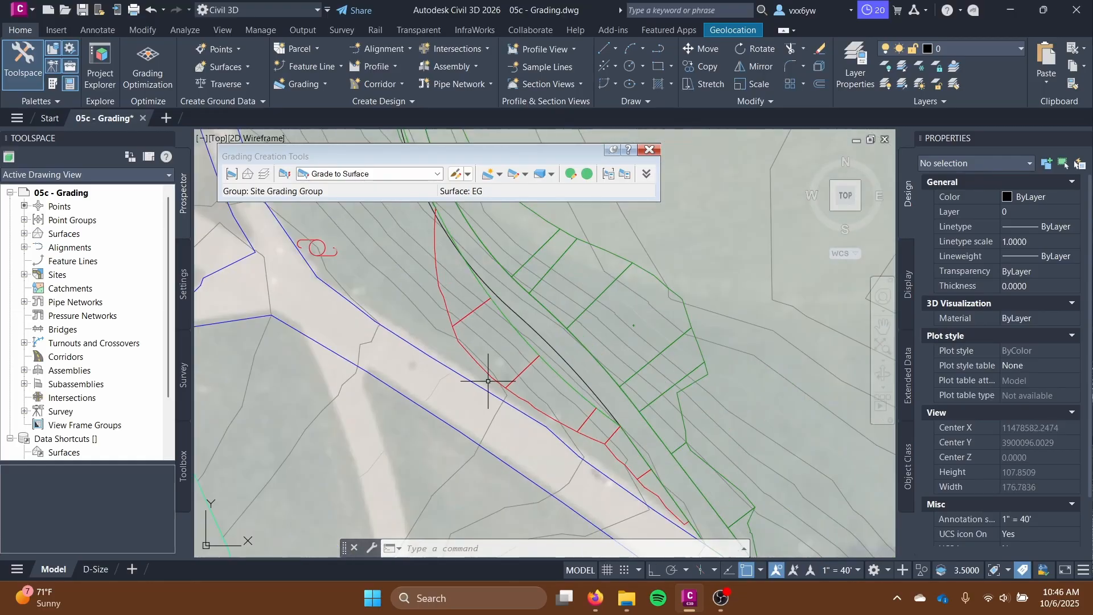
pyautogui.scroll(-3, 501, 387)
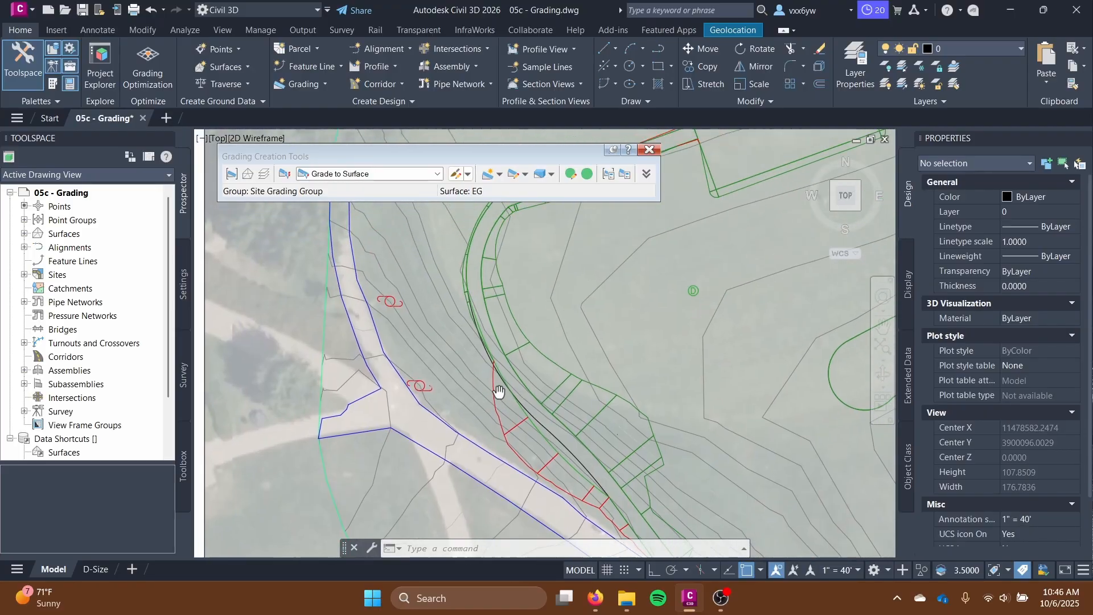
pyautogui.click(510, 395)
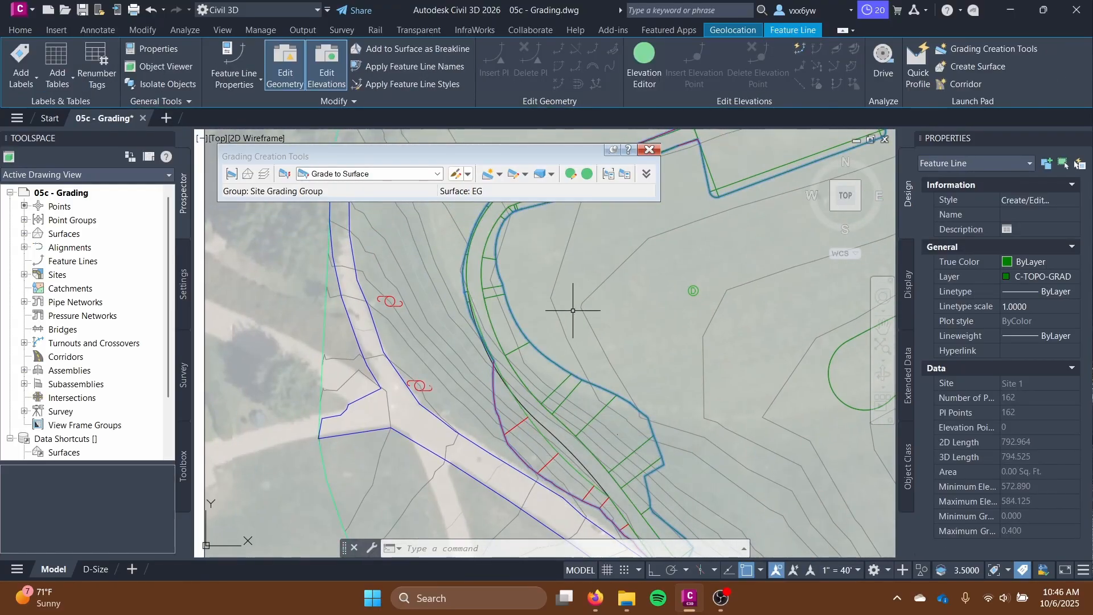
pyautogui.scroll(-3, 587, 303)
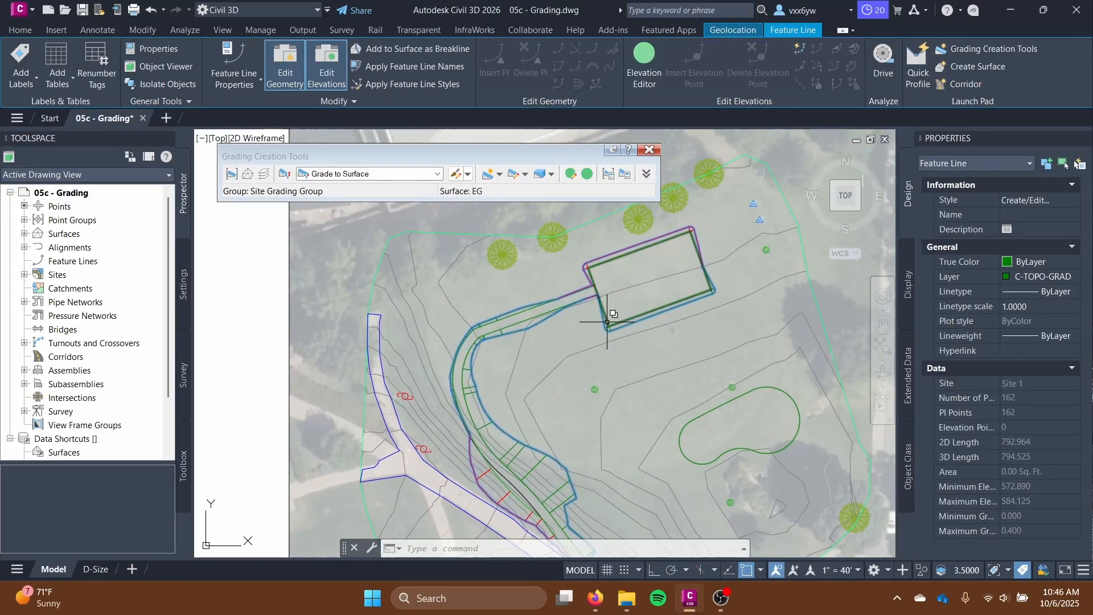
pyautogui.scroll(2, 607, 318)
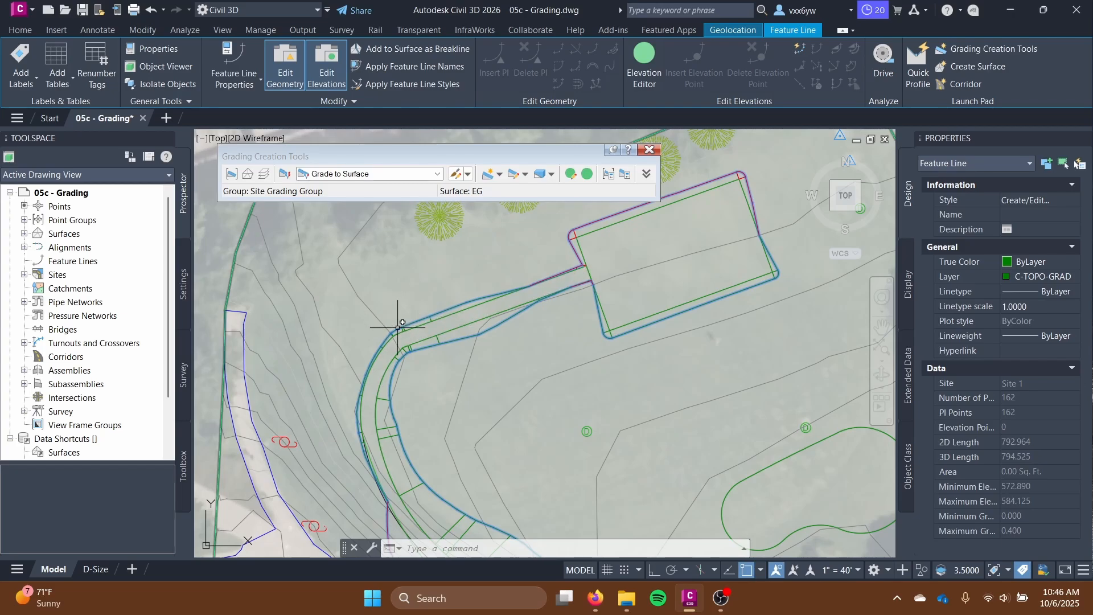
pyautogui.click(607, 324)
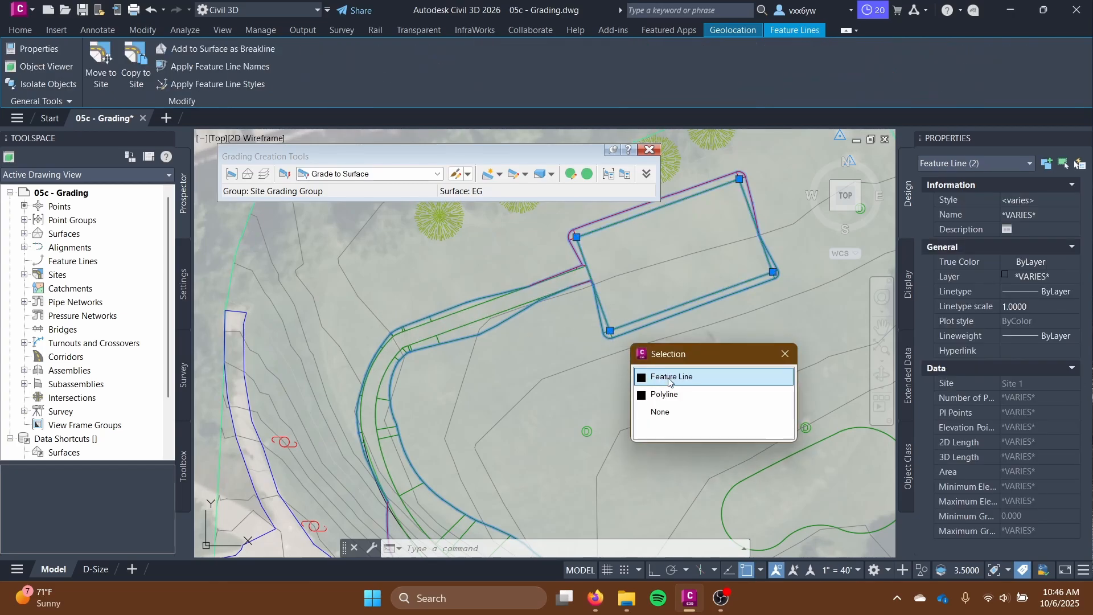
pyautogui.click(670, 380)
pyautogui.scroll(3, 596, 336)
pyautogui.click(621, 325)
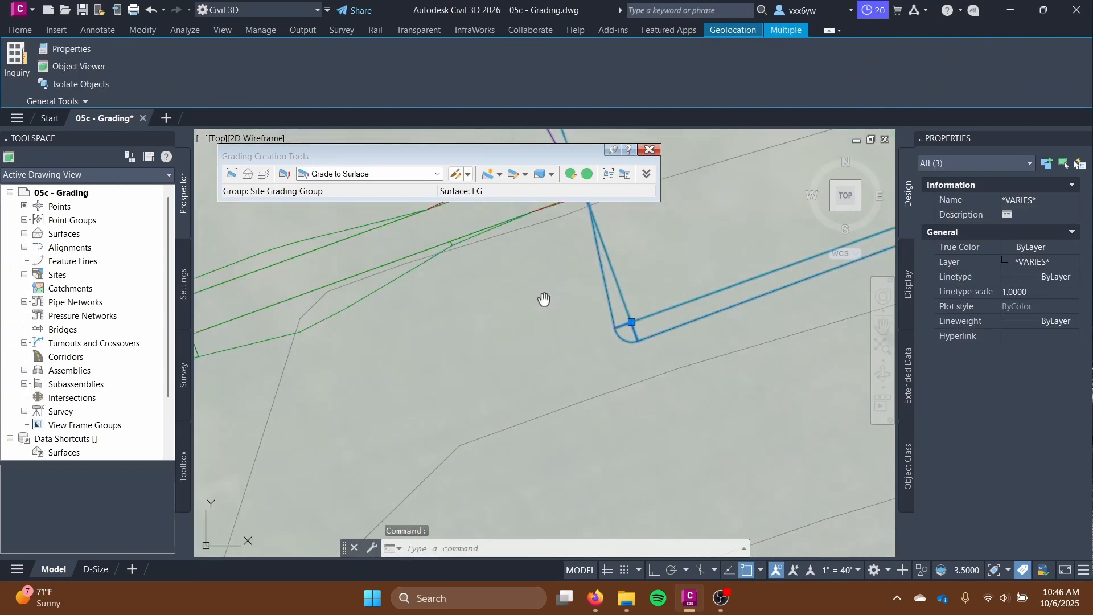
# - Add the path's feature line and the gradings on both its sides to the selection, and open everything in the Object Viewer
pyautogui.scroll(3, 597, 312)
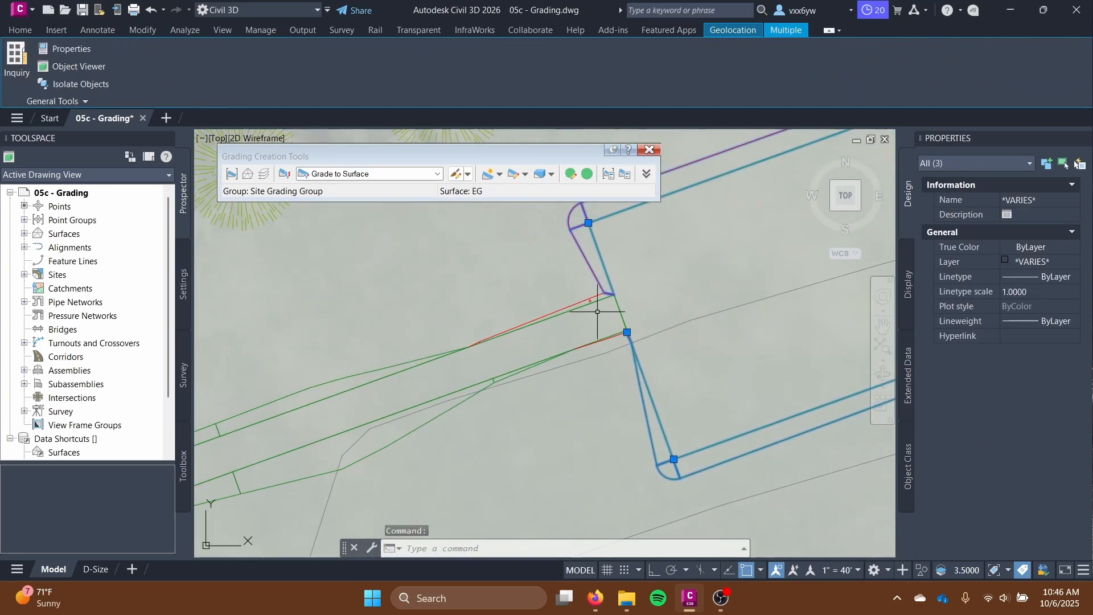
pyautogui.click(435, 403)
pyautogui.click(475, 449)
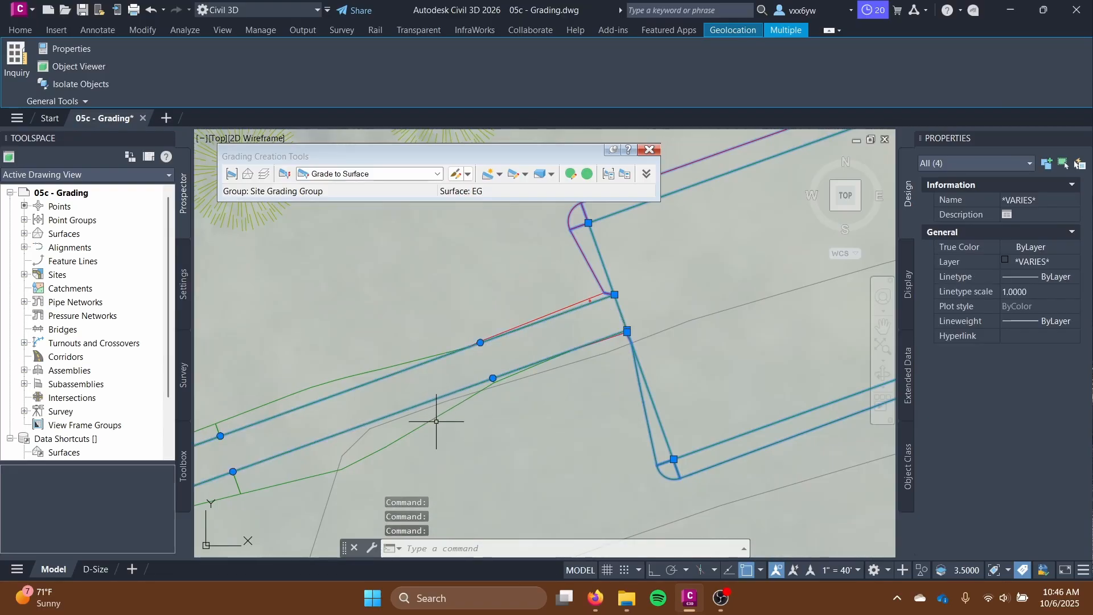
pyautogui.moveTo(436, 421); pyautogui.dragTo(711, 273, button='middle')
pyautogui.click(519, 346)
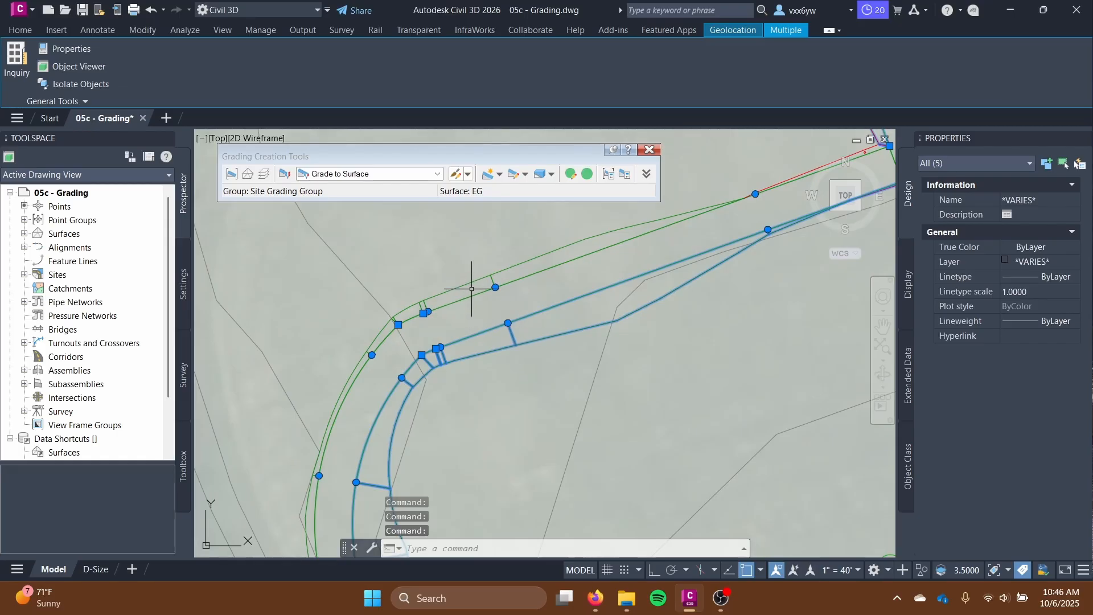
pyautogui.click(488, 277)
pyautogui.scroll(-2, 517, 318)
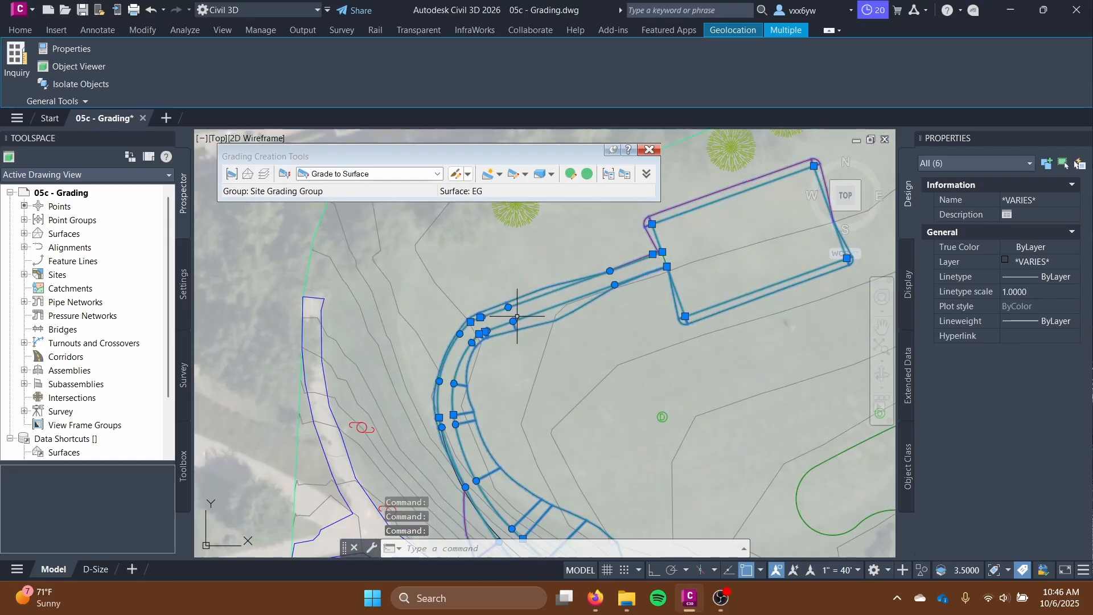
pyautogui.rightClick(517, 316)
pyautogui.click(577, 187)
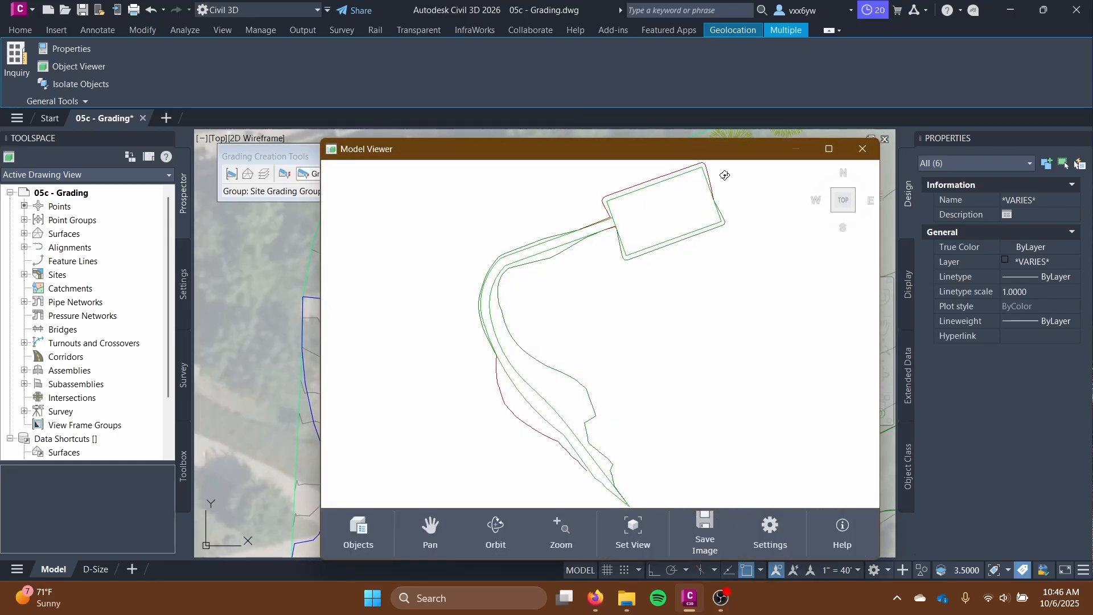
# - Inspect the pad and path gradings in 3D in the maximized viewer, especially the path's lower end, and close it
pyautogui.click(828, 149)
pyautogui.moveTo(530, 288); pyautogui.dragTo(353, 271)
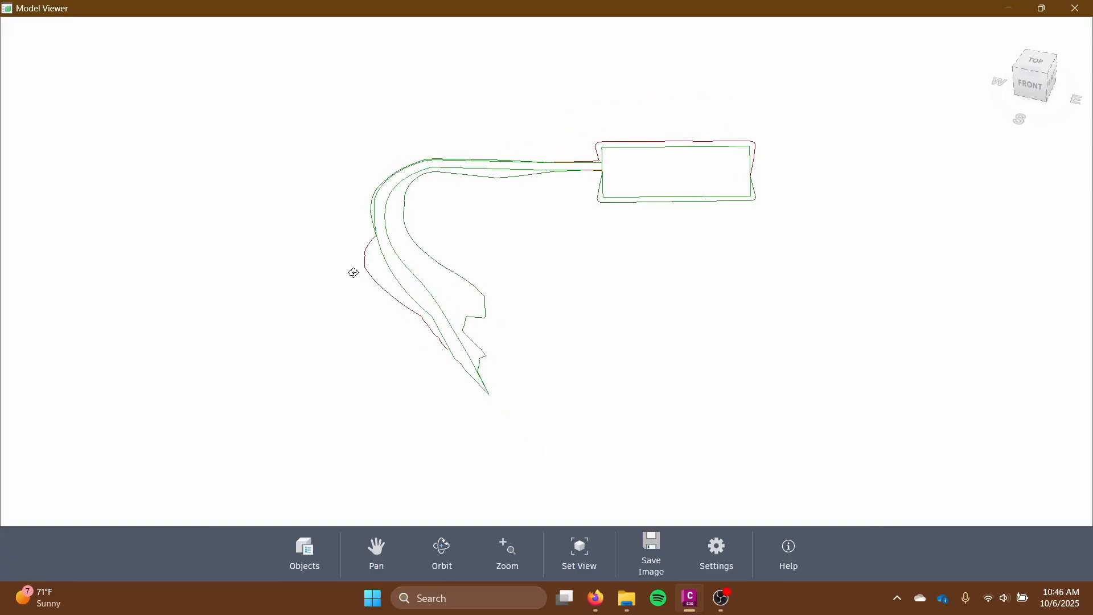
pyautogui.scroll(5, 438, 275)
pyautogui.moveTo(439, 276)
pyautogui.mouseDown()
pyautogui.moveTo(412, 222)
pyautogui.moveTo(390, 213)
pyautogui.moveTo(373, 237)
pyautogui.moveTo(336, 237)
pyautogui.moveTo(388, 237)
pyautogui.moveTo(432, 296)
pyautogui.mouseUp()
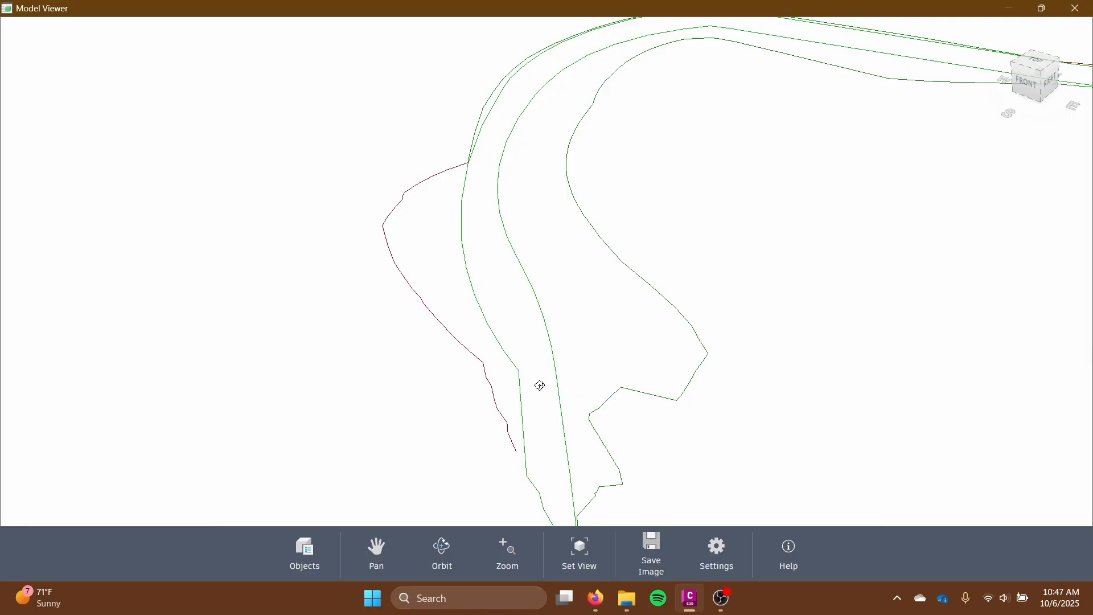
pyautogui.moveTo(874, 66); pyautogui.dragTo(581, 307)
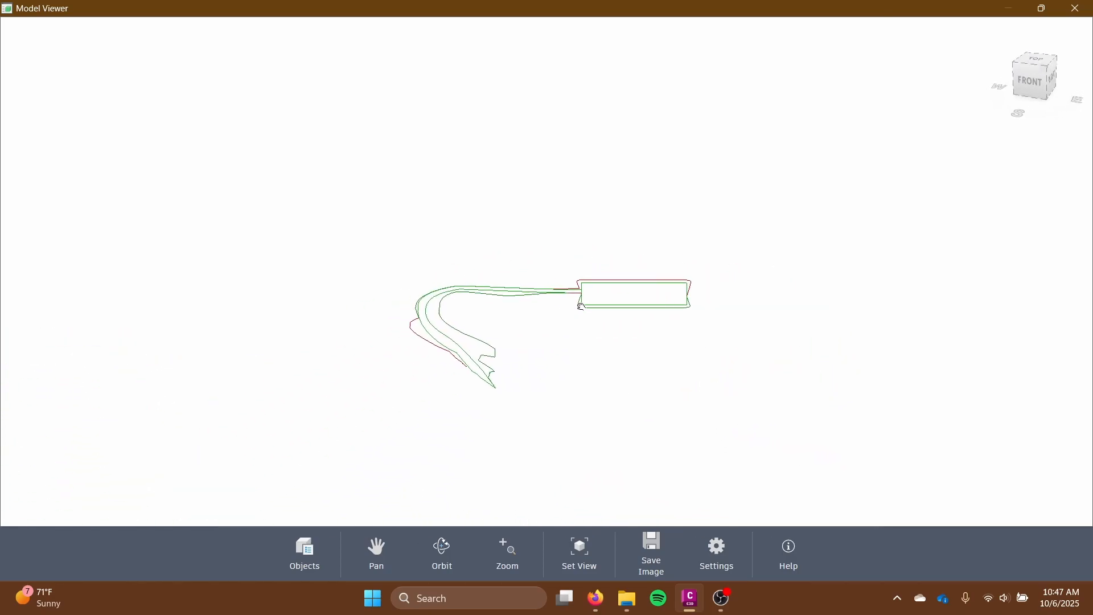
pyautogui.click(1081, 11)
# - Clear the selection and save the drawing
pyautogui.scroll(-3, 617, 351)
pyautogui.moveTo(617, 351); pyautogui.dragTo(575, 288, button='middle')
pyautogui.press('Escape')
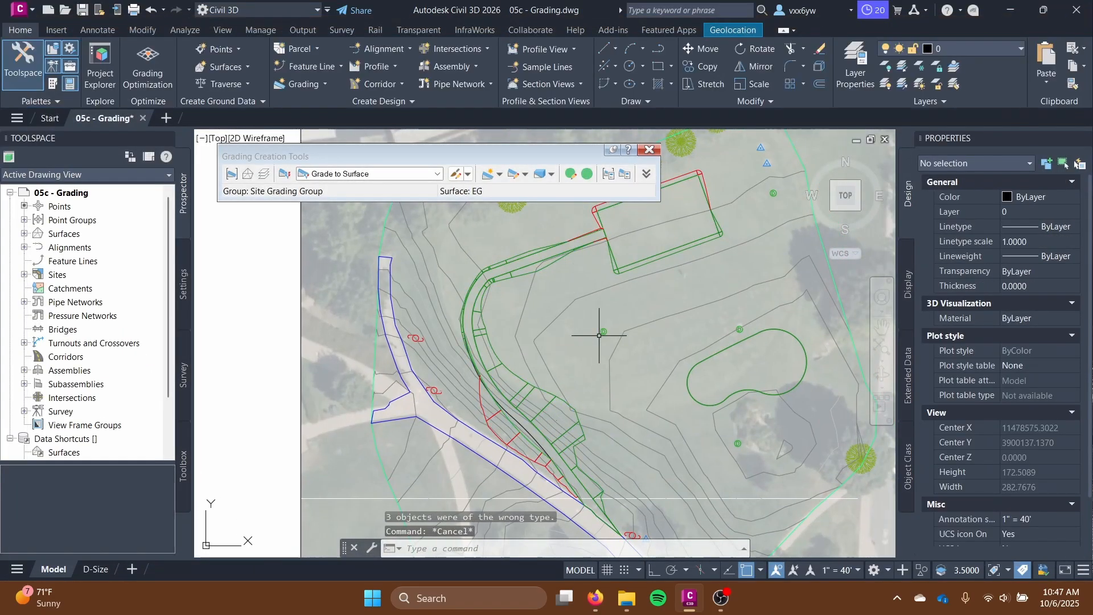
pyautogui.hotkey('ctrl', 's')
# - Examine the finished gradings along the path and around the pad, and the kidney-shaped outline east of the path
pyautogui.moveTo(598, 361)
pyautogui.mouseDown(button='middle')
pyautogui.moveTo(447, 324)
pyautogui.moveTo(295, 420)
pyautogui.moveTo(434, 399)
pyautogui.mouseUp(button='middle')
pyautogui.scroll(2, 434, 399)
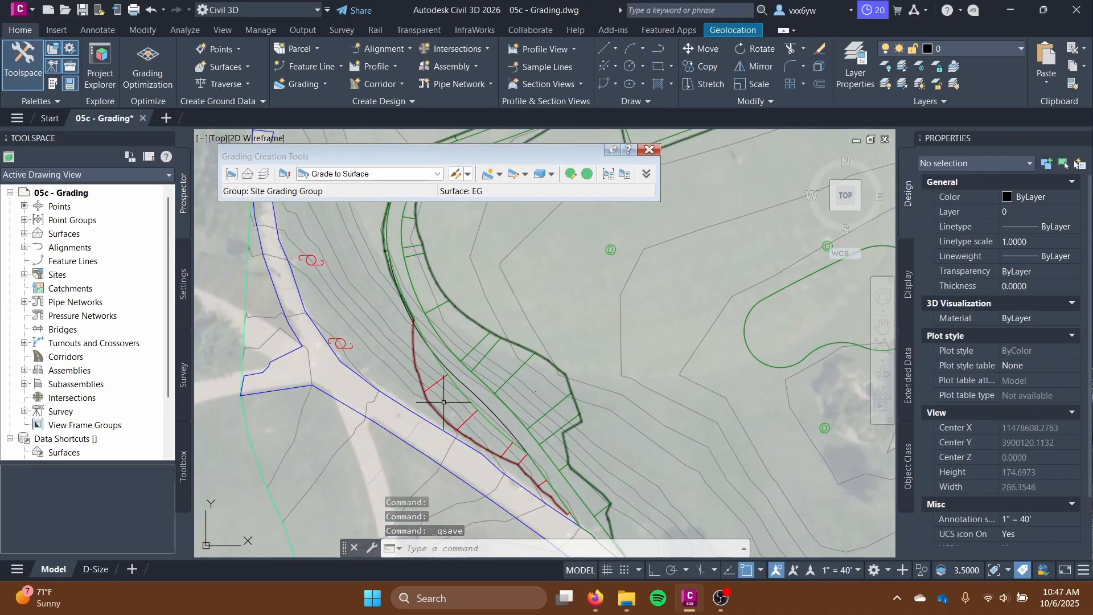
pyautogui.moveTo(432, 391)
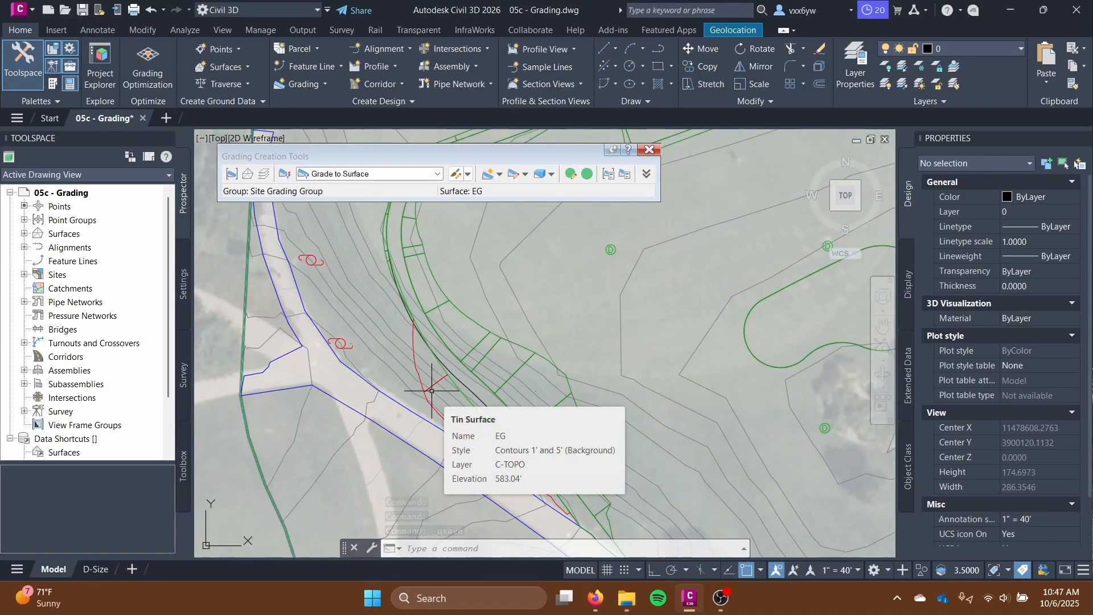
pyautogui.scroll(2, 434, 371)
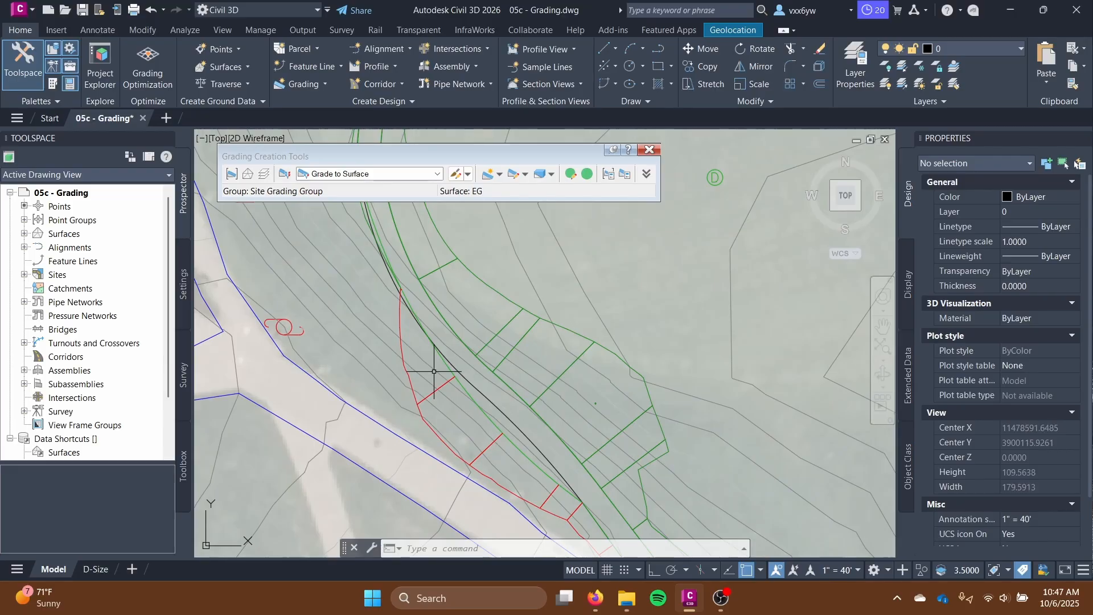
pyautogui.moveTo(526, 343); pyautogui.dragTo(580, 503, button='middle')
pyautogui.scroll(-2, 559, 398)
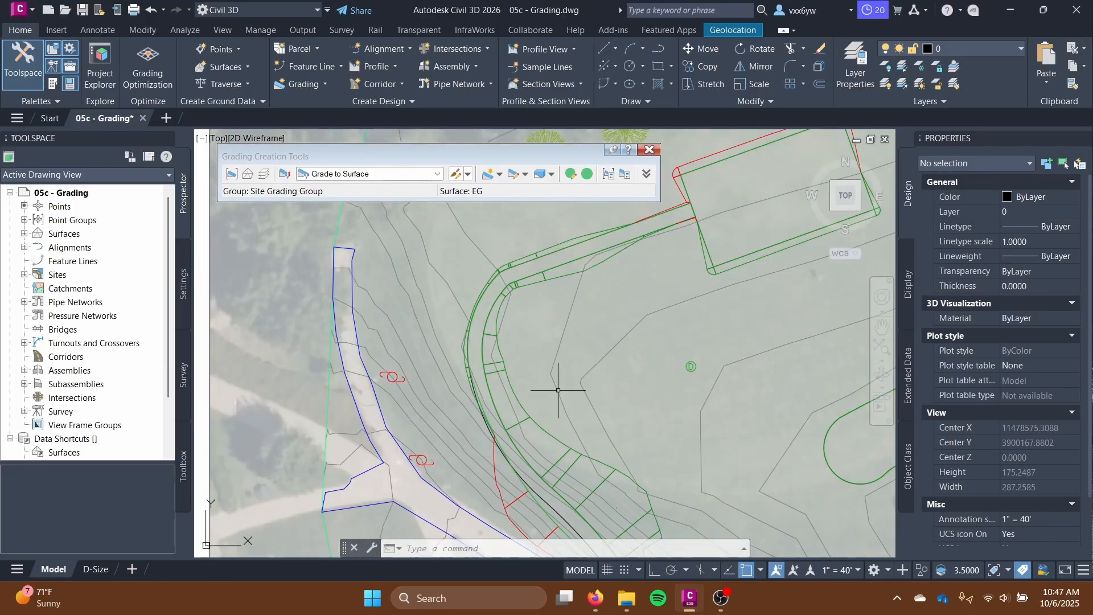
pyautogui.moveTo(560, 373); pyautogui.dragTo(527, 438, button='middle')
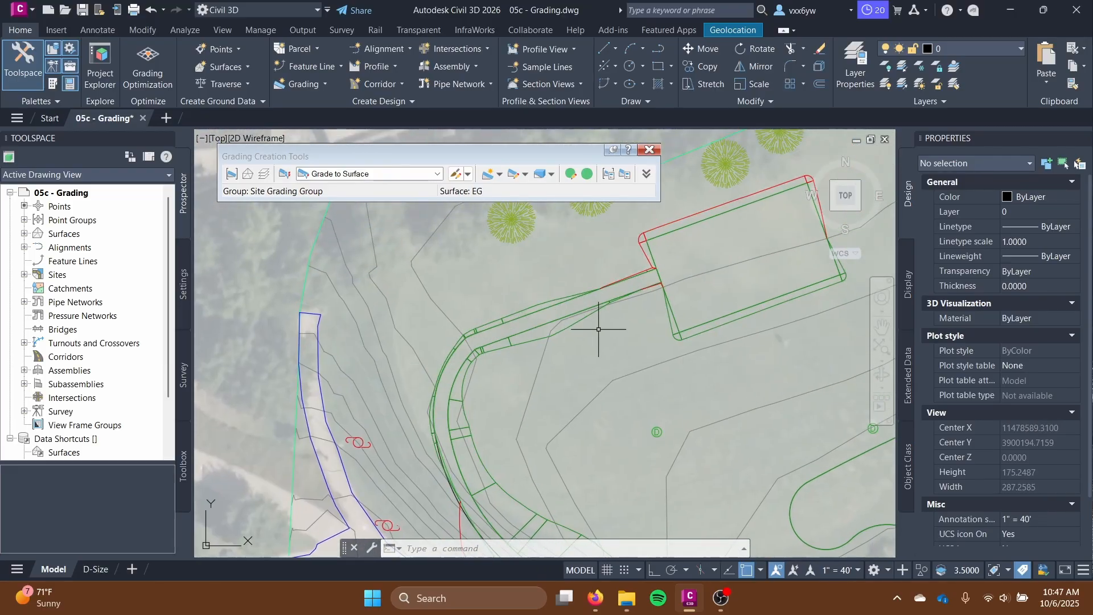
pyautogui.moveTo(587, 325); pyautogui.dragTo(534, 302, button='middle')
pyautogui.moveTo(482, 408); pyautogui.dragTo(544, 293, button='middle')
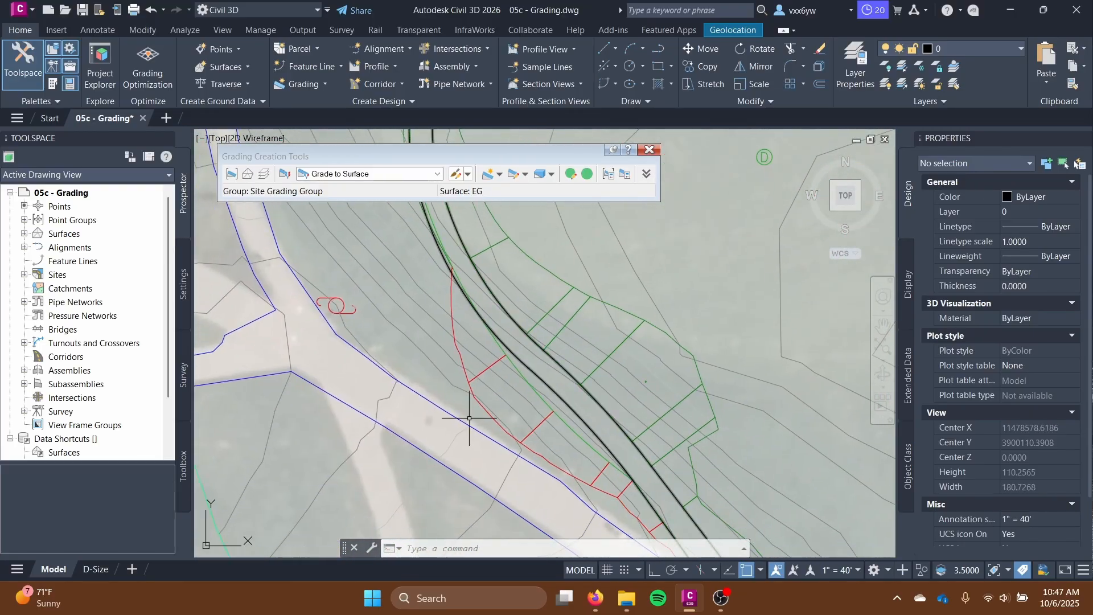
pyautogui.moveTo(511, 328); pyautogui.dragTo(485, 400, button='middle')
pyautogui.scroll(-2, 583, 345)
pyautogui.moveTo(541, 357); pyautogui.dragTo(374, 398, button='middle')
pyautogui.moveTo(496, 312); pyautogui.dragTo(361, 378, button='middle')
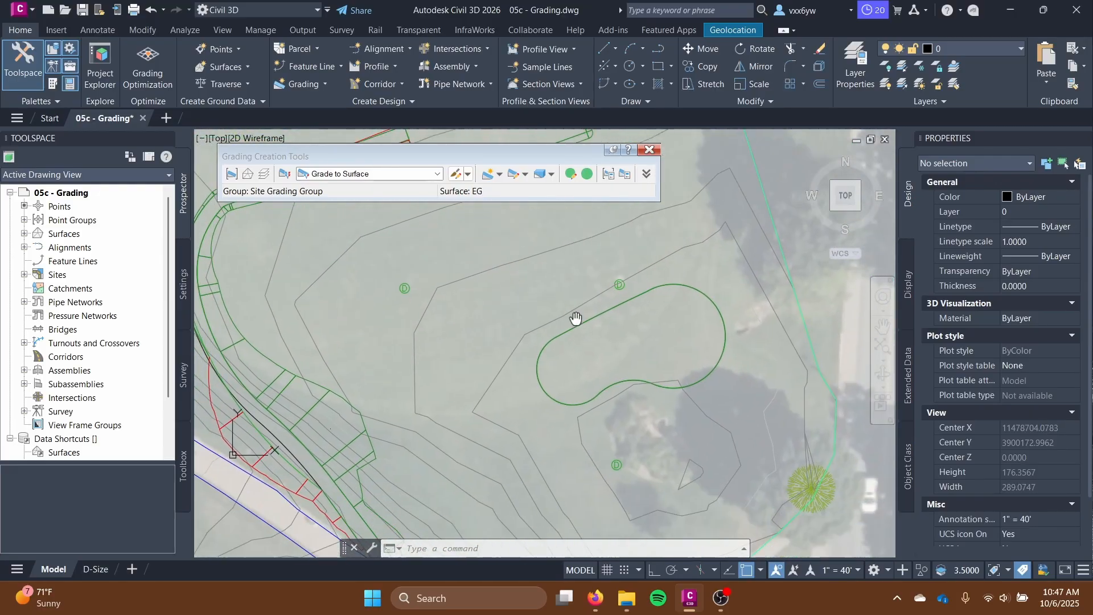